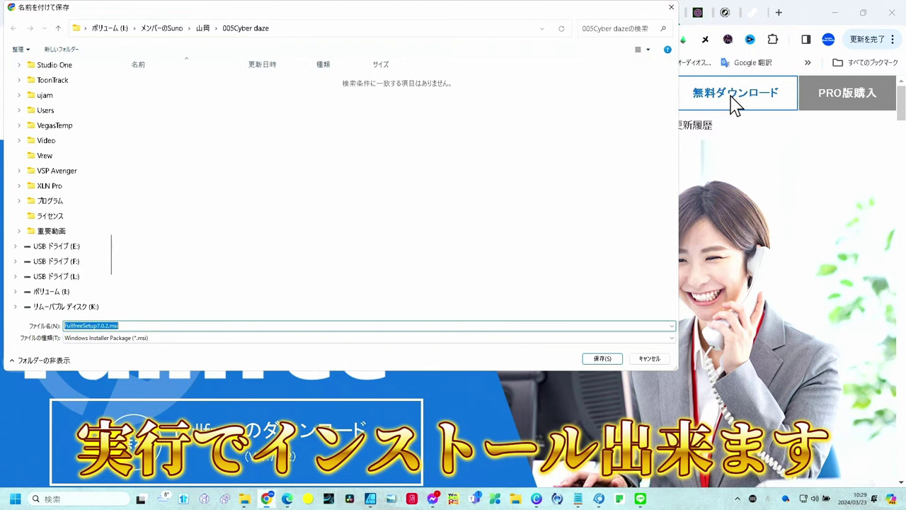
# - Finish saving the FullfreeSetup7.0.2.msi installer and bring up the Windows Start menu
pyautogui.moveTo(599, 501)
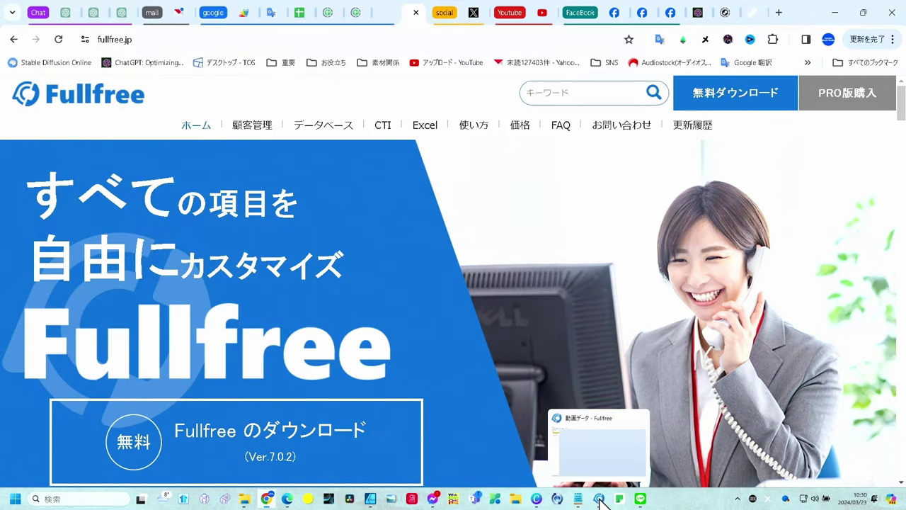
pyautogui.press('super')
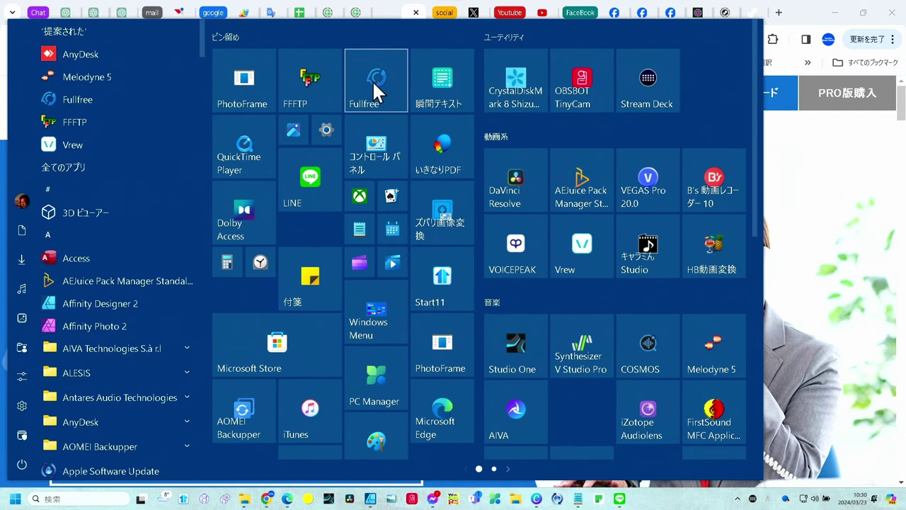
# - Launch Fullfree 7.0.2 from its pinned Start menu tile and open the ファイル menu
pyautogui.click(372, 80)
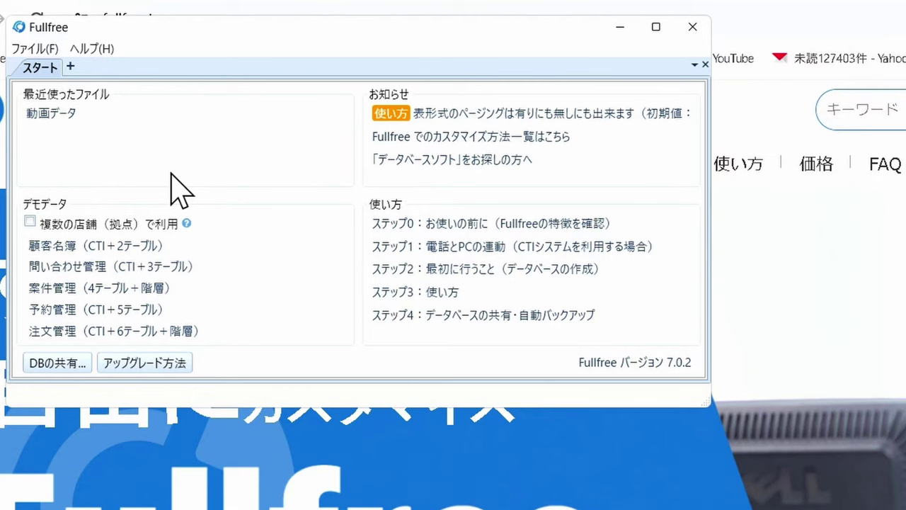
pyautogui.click(34, 49)
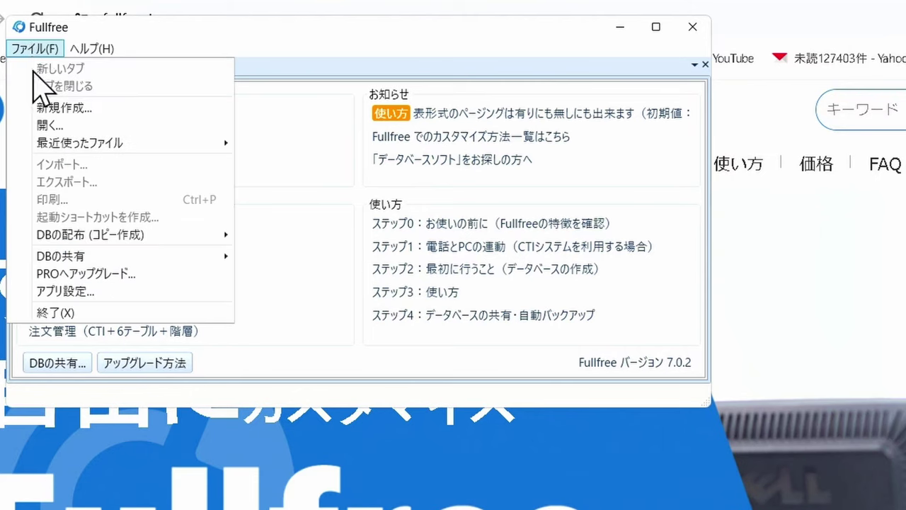
# - Start a new empty database (空のデータベースを作成) and advance to the naming step
pyautogui.click(54, 113)
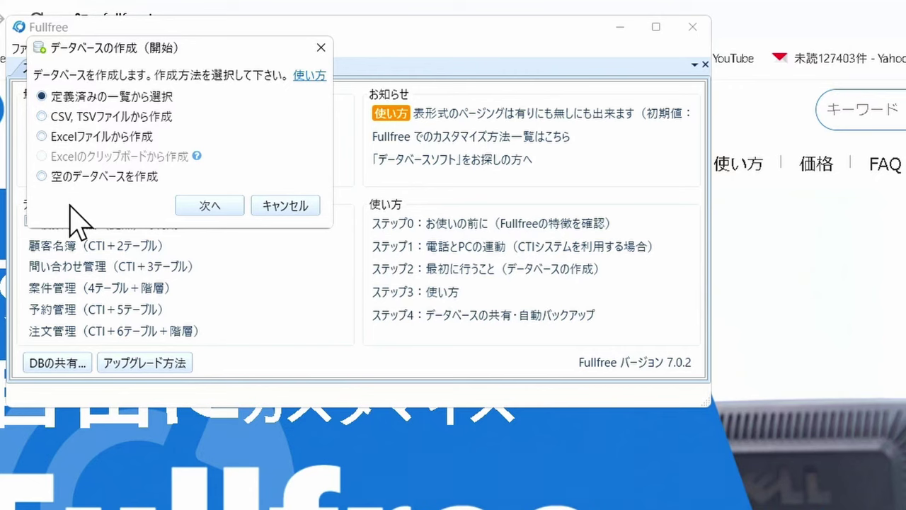
pyautogui.click(42, 177)
pyautogui.click(207, 217)
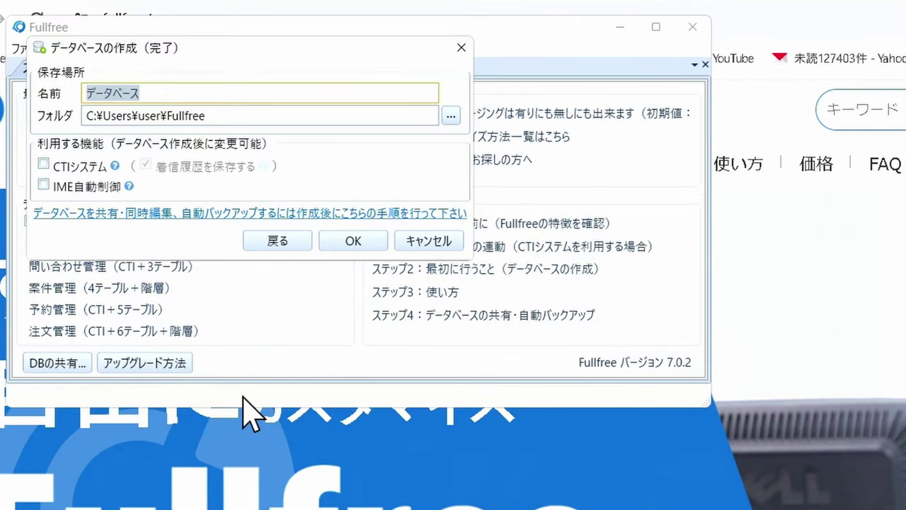
# - Name the database レッスン管理, switch its folder to the G drive, and enable IME自動制御
pyautogui.write('レッスン管理')
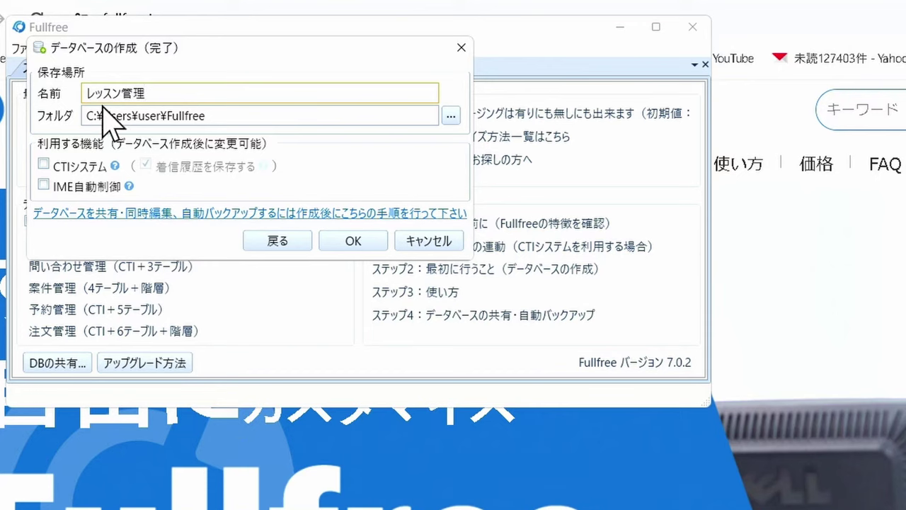
pyautogui.click(88, 120)
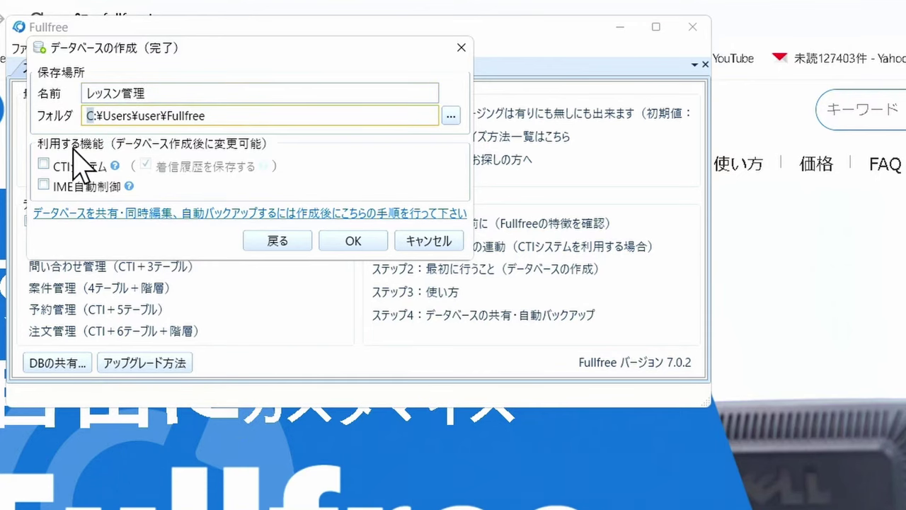
pyautogui.write('G')
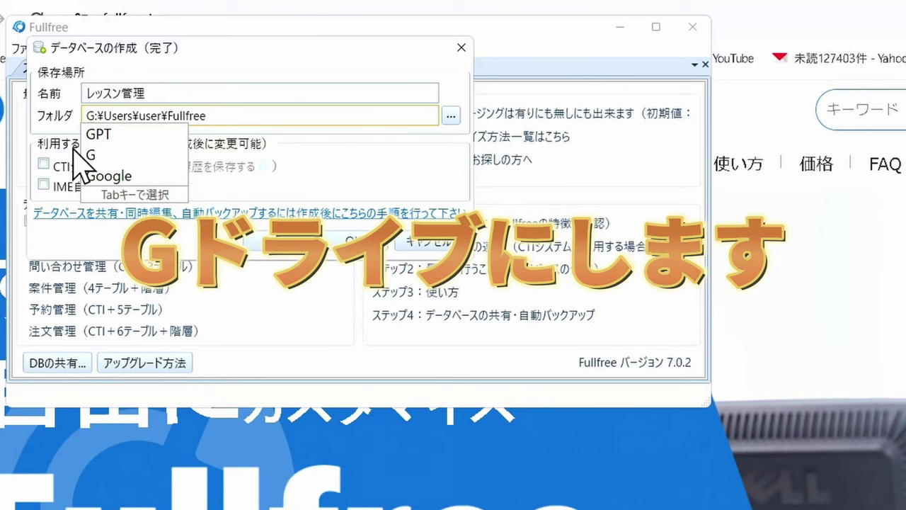
pyautogui.press('Escape')
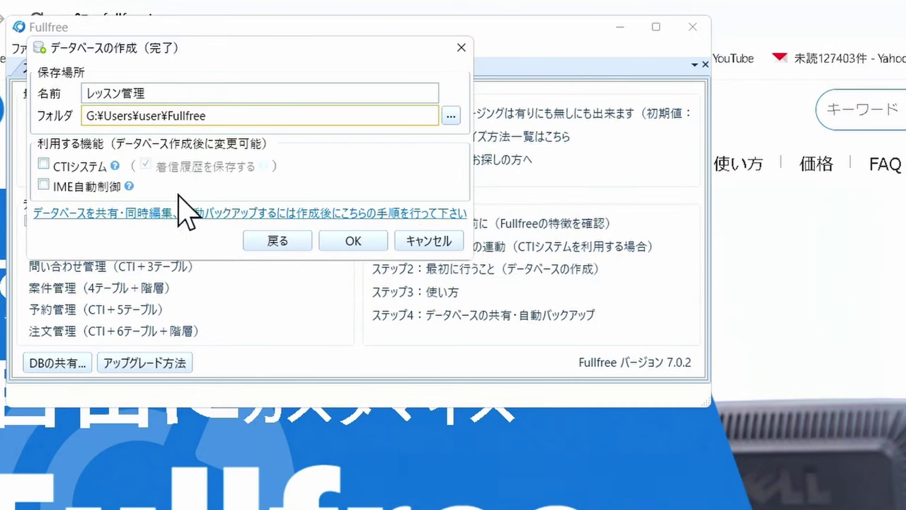
pyautogui.click(43, 186)
# - Create the レッスン管理 database and begin a new table named 生徒
pyautogui.click(356, 241)
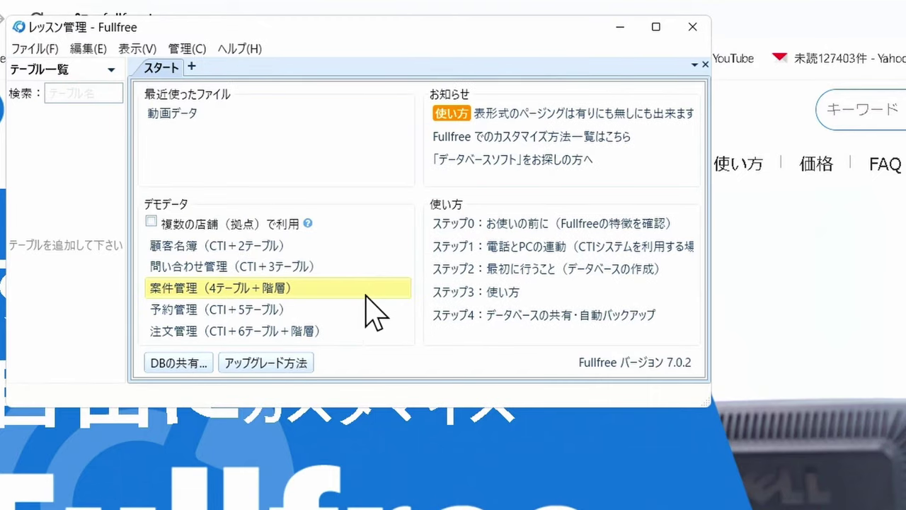
pyautogui.moveTo(39, 122)
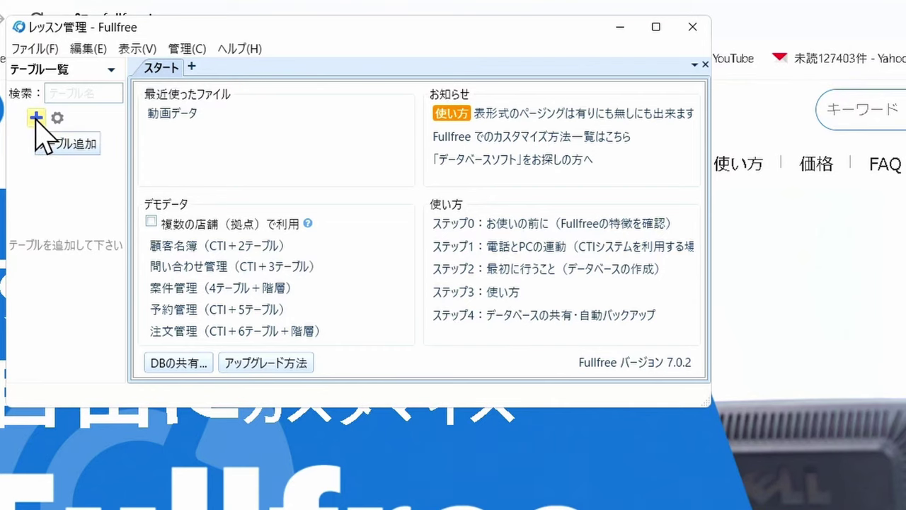
pyautogui.click(35, 118)
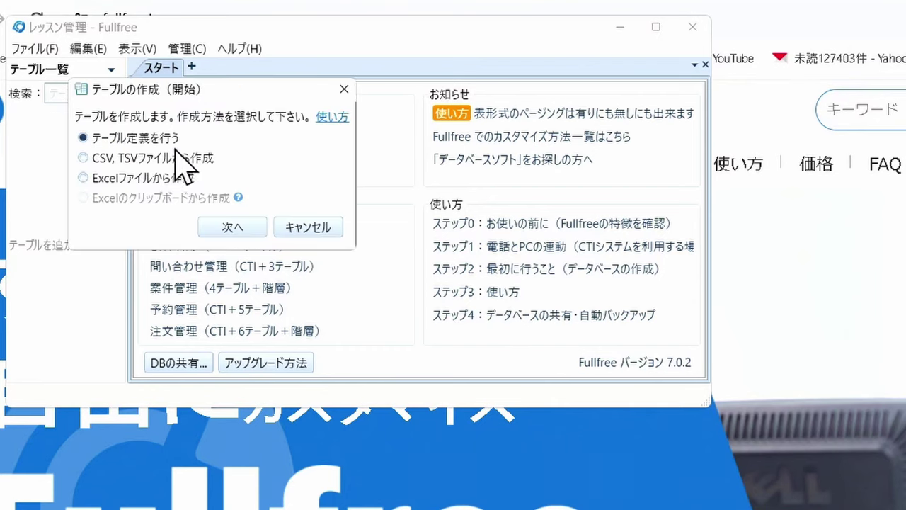
pyautogui.click(233, 228)
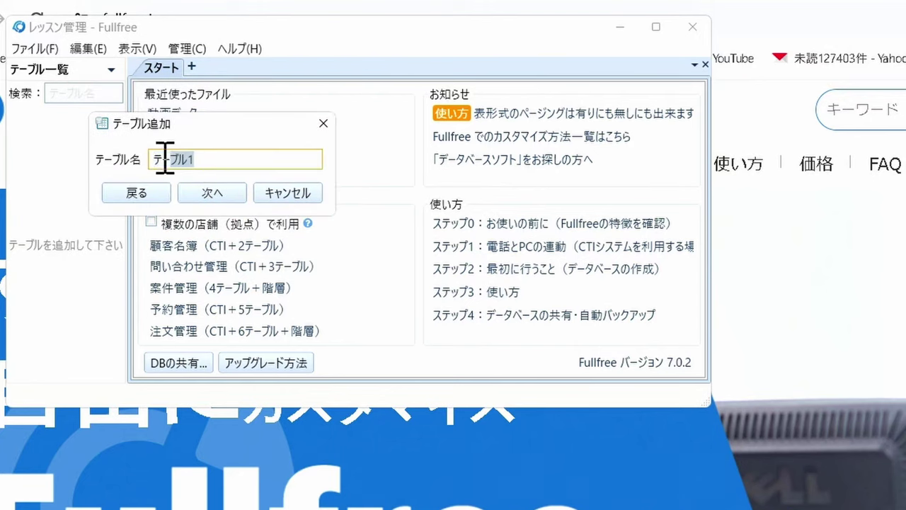
pyautogui.write('生徒')
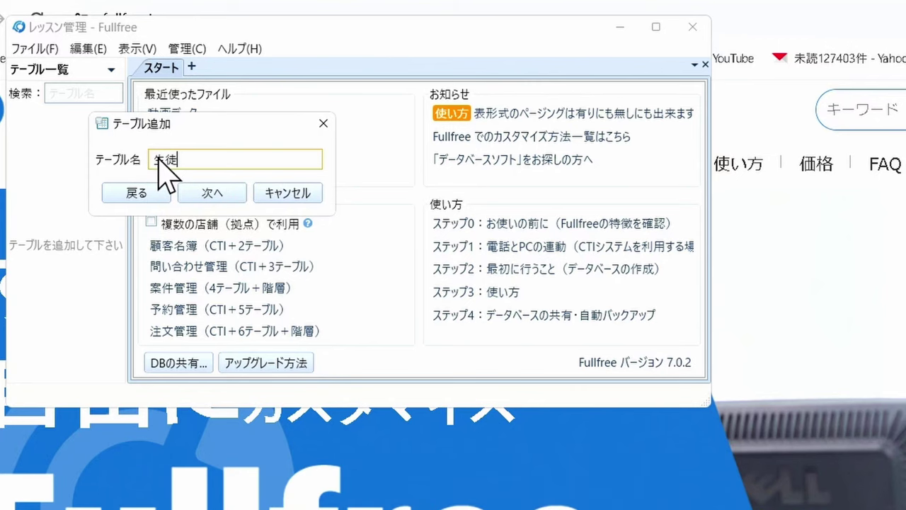
pyautogui.press('Return')
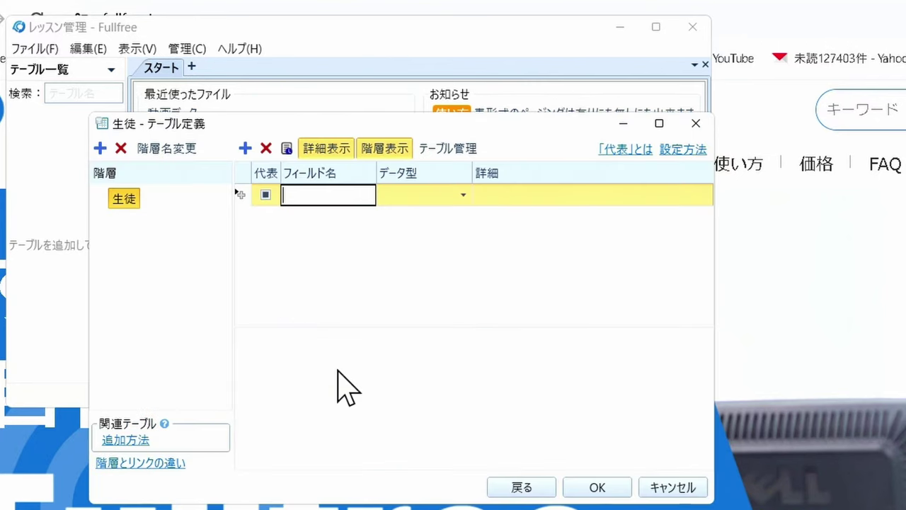
# - Add short-text fields 生徒ID, 名前 and 受講講座1 to the 生徒 table definition
pyautogui.write('生徒ID')
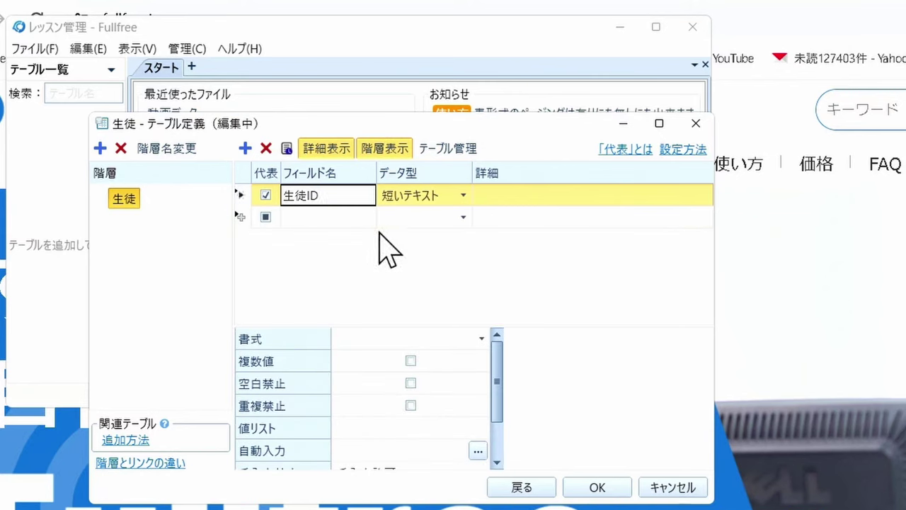
pyautogui.click(355, 218)
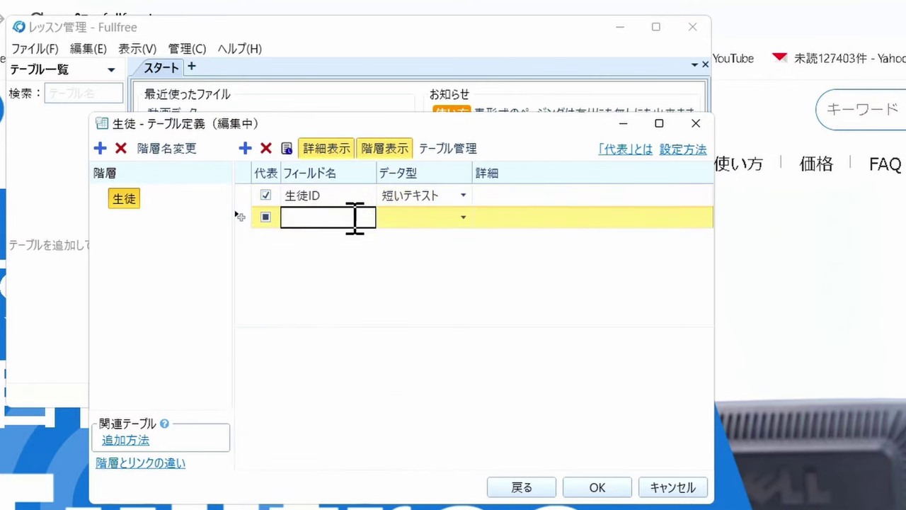
pyautogui.write('なまえ')
pyautogui.press('space')
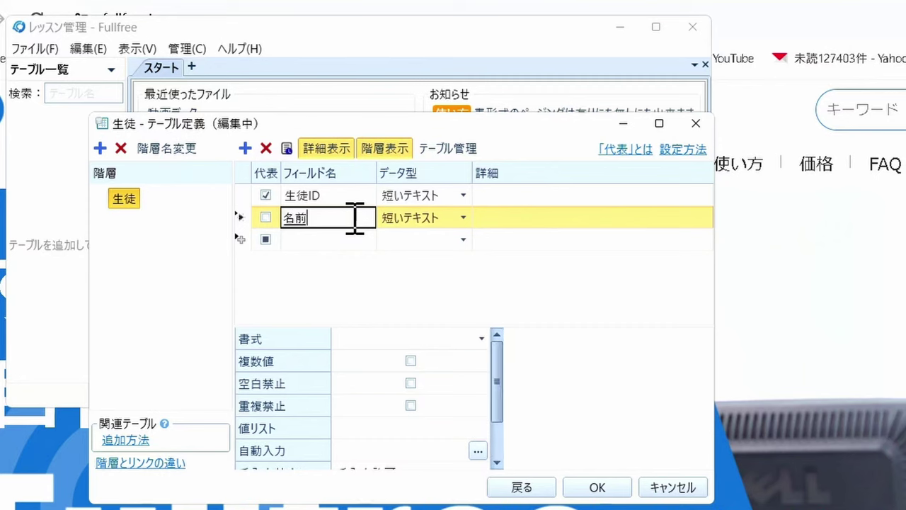
pyautogui.press('Return')
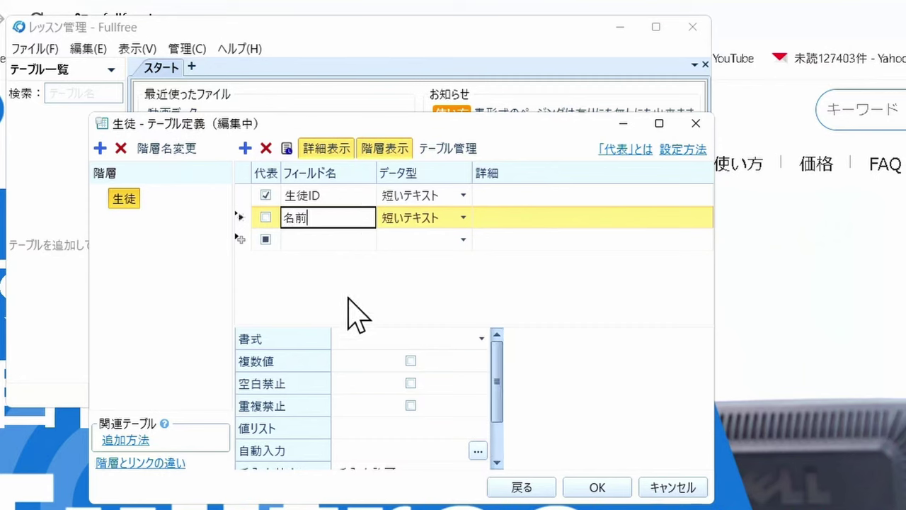
pyautogui.click(321, 241)
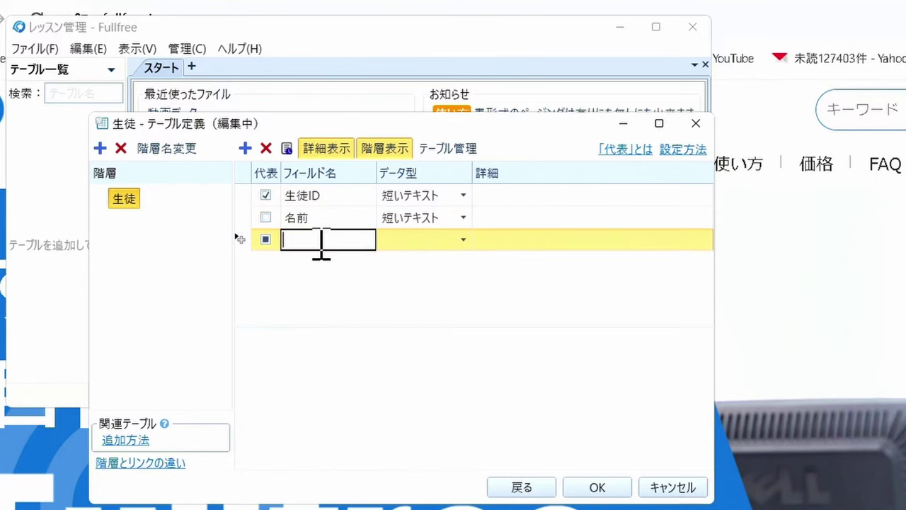
pyautogui.write('受講講座')
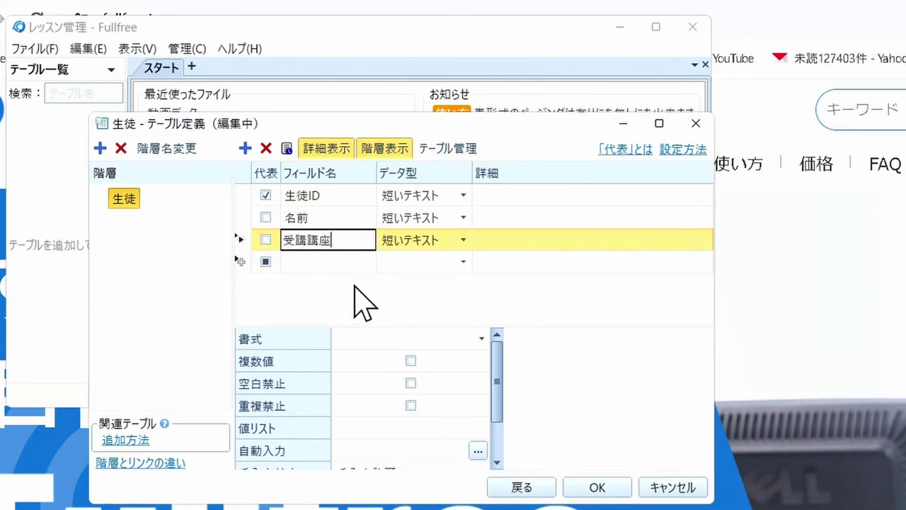
pyautogui.write('1')
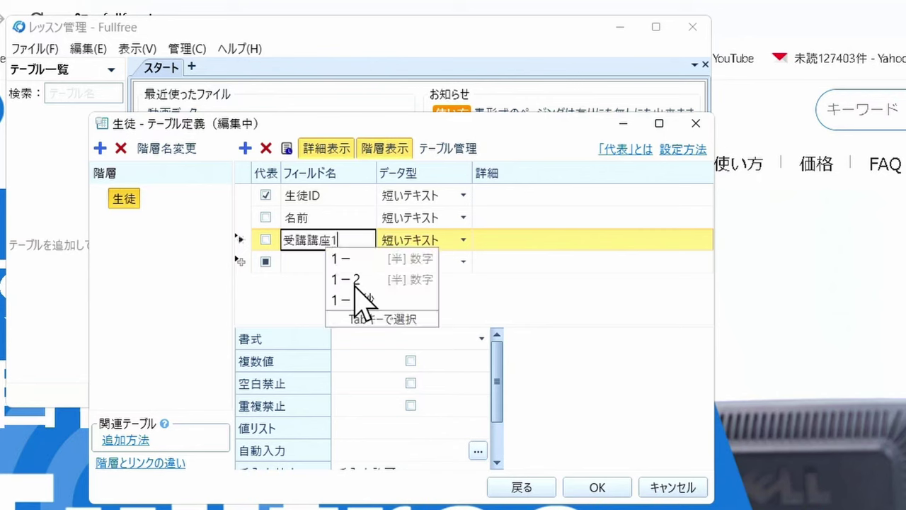
pyautogui.press('Return')
pyautogui.click(332, 262)
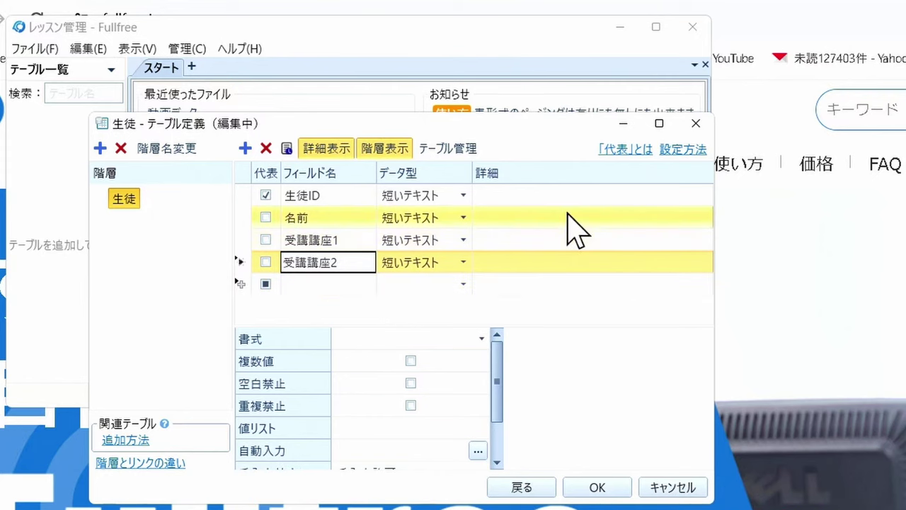
# - Review 生徒ID's data type choices, keeping it as 短いテキスト
pyautogui.click(429, 200)
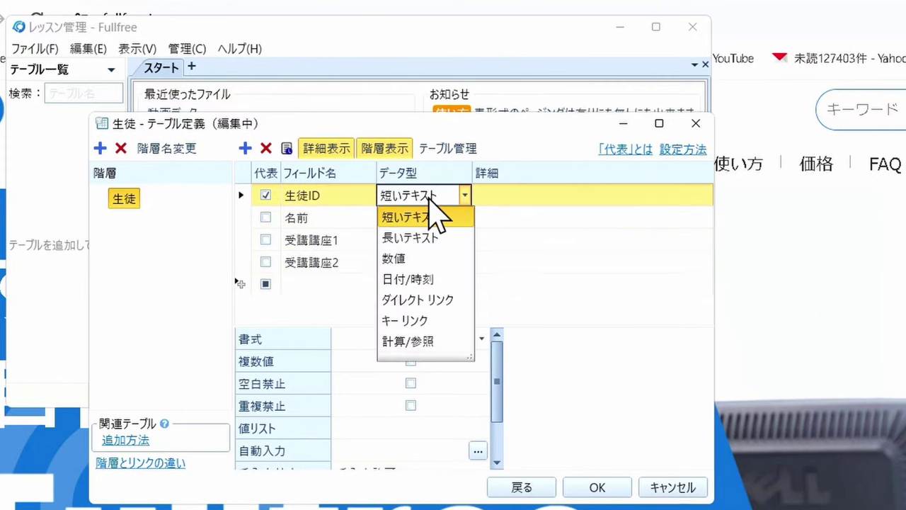
pyautogui.click(356, 199)
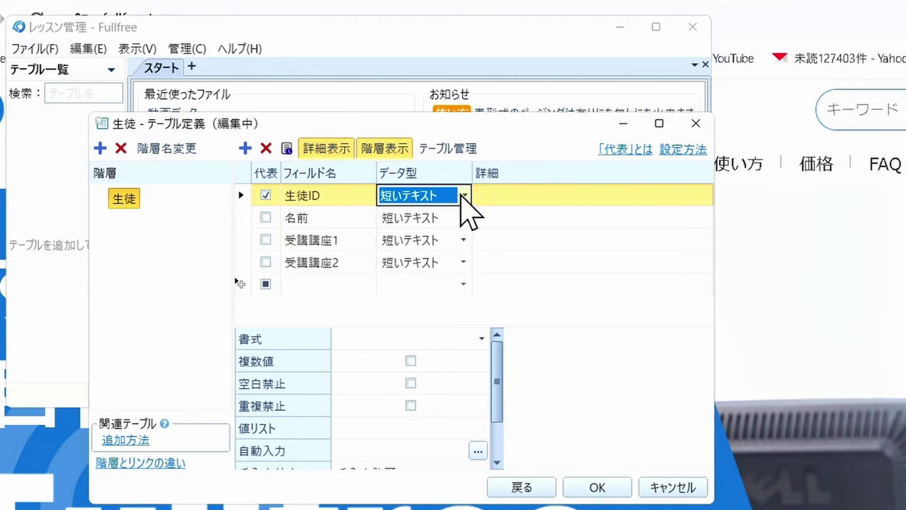
pyautogui.click(465, 197)
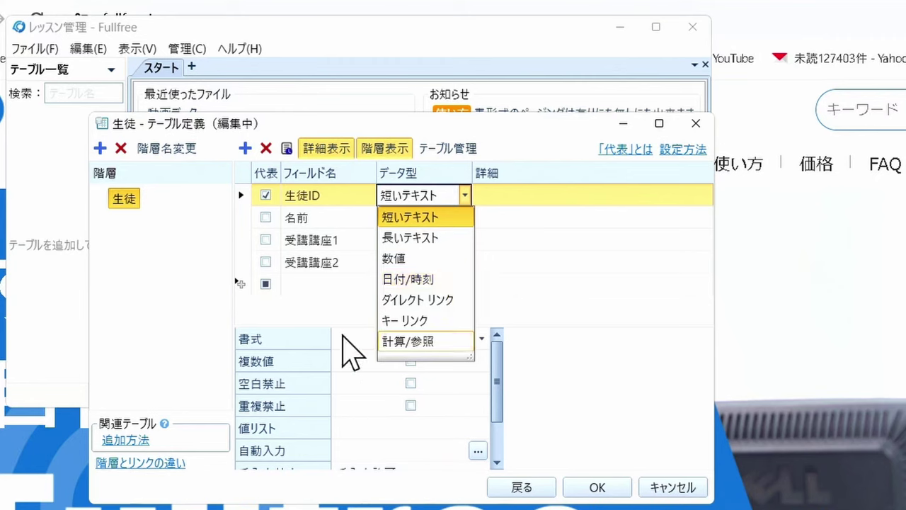
pyautogui.click(322, 287)
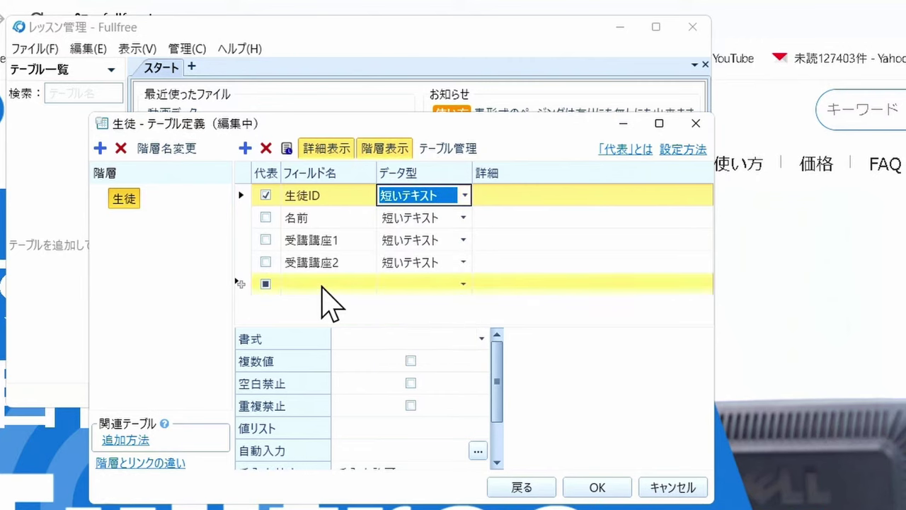
# - Add a new field 入校日 with data type 日付/時刻
pyautogui.click(323, 286)
pyautogui.write('入校日')
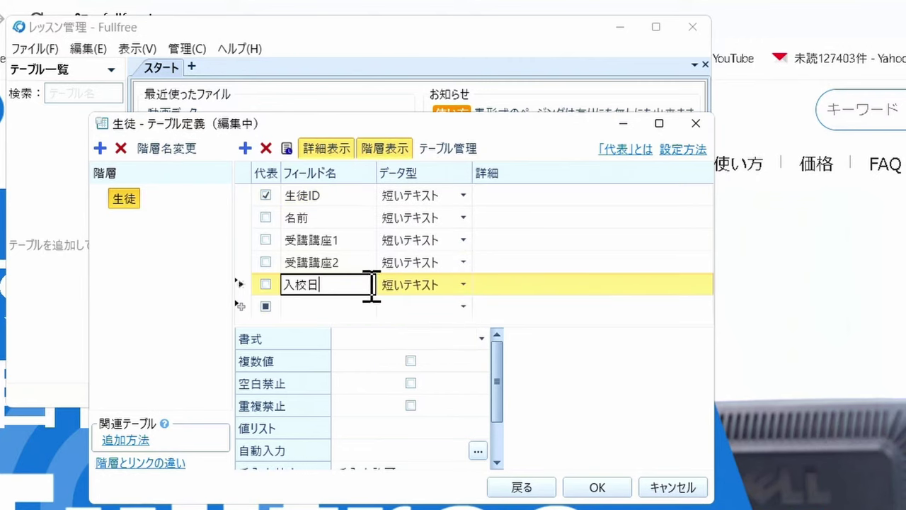
pyautogui.click(463, 284)
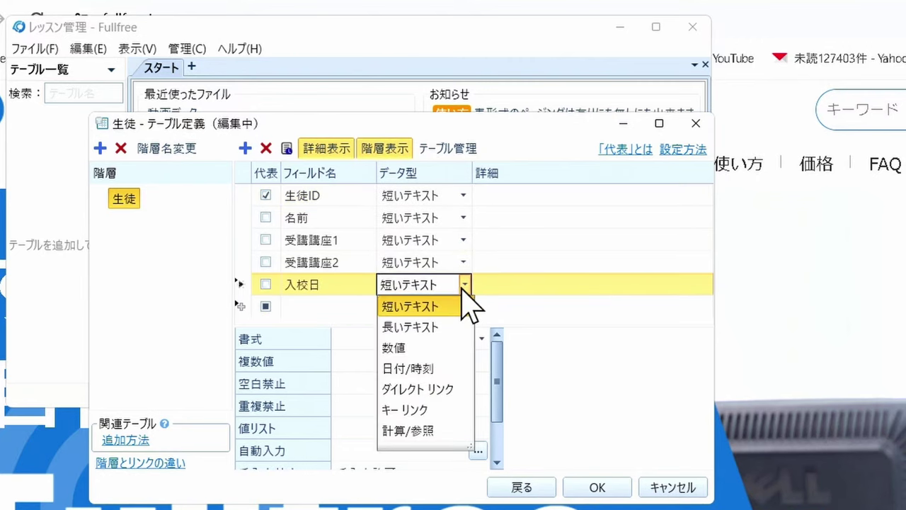
pyautogui.click(423, 369)
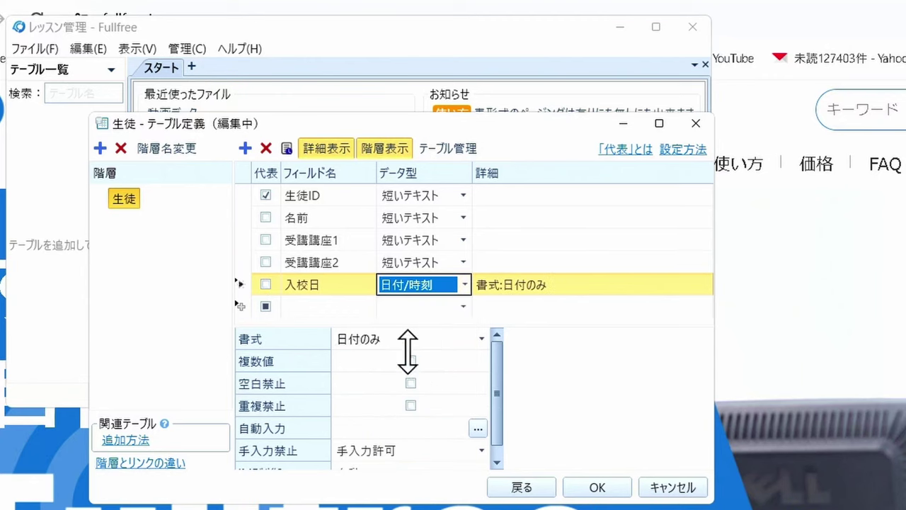
# - Keep 入校日's 日付のみ format and turn on 空白禁止 for it
pyautogui.click(482, 339)
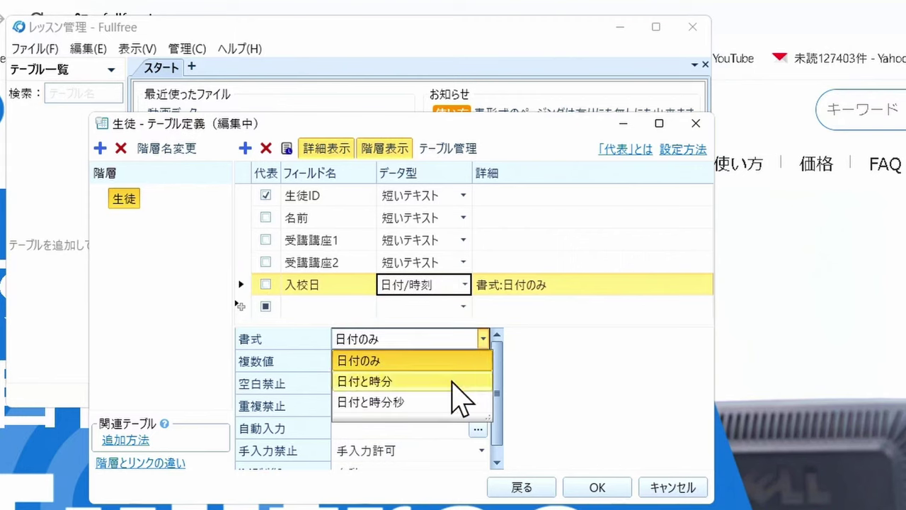
pyautogui.click(475, 338)
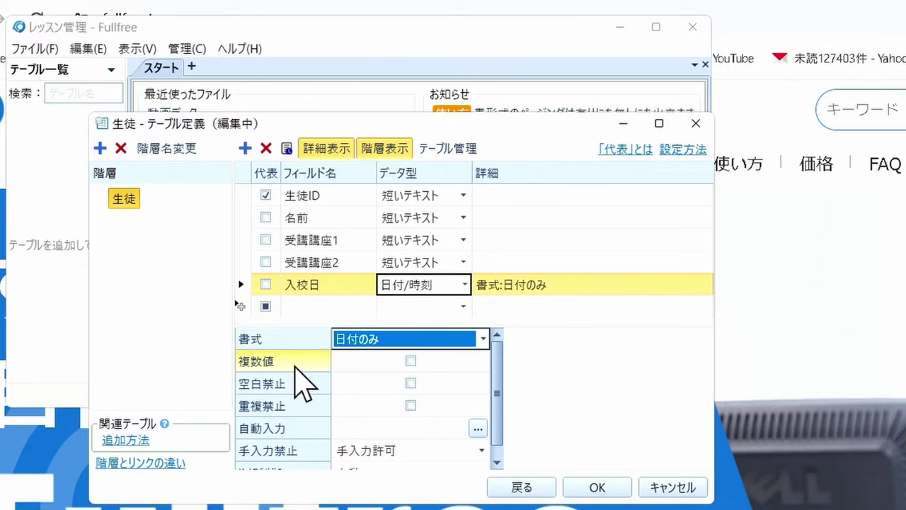
pyautogui.click(411, 384)
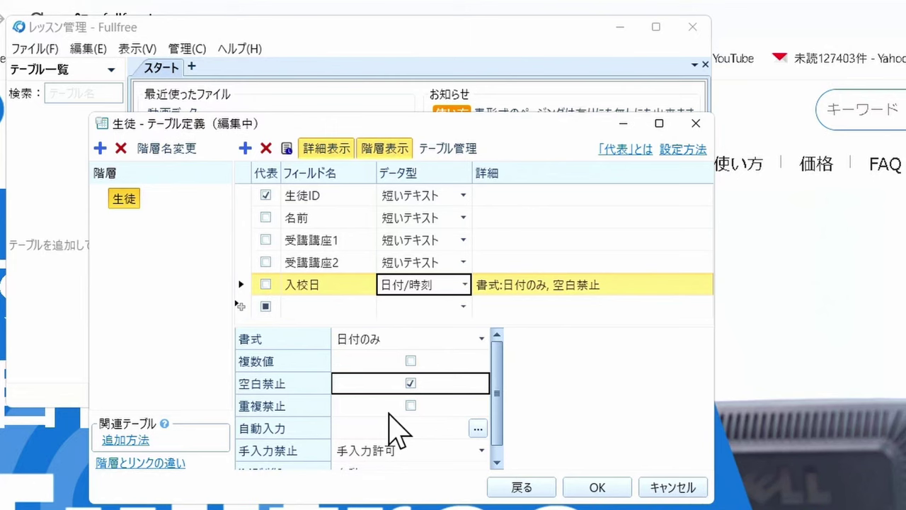
pyautogui.scroll(-1, 394, 429)
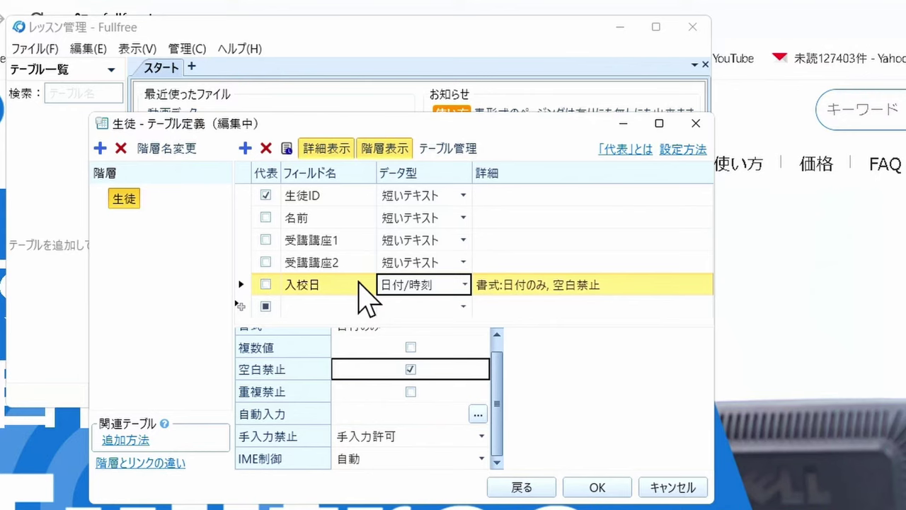
# - Save the 生徒 table definition and select the new-record row in the empty table
pyautogui.click(587, 489)
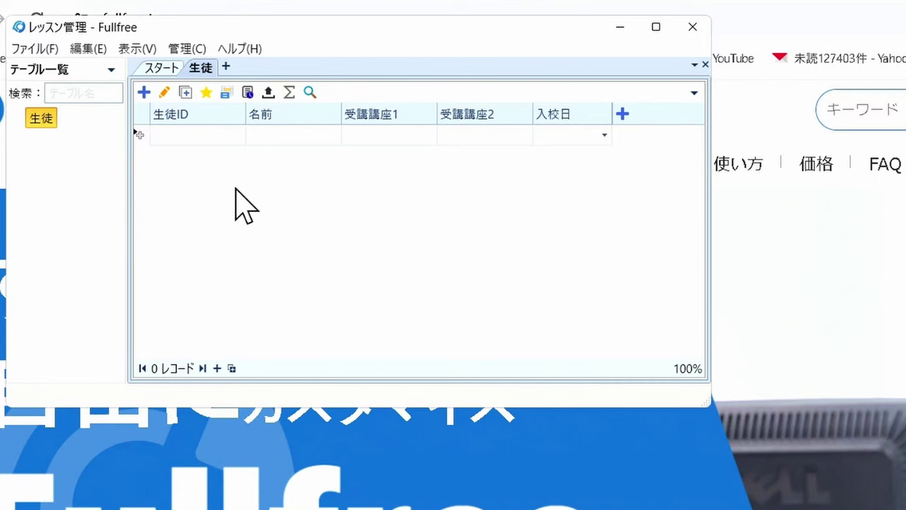
pyautogui.click(196, 176)
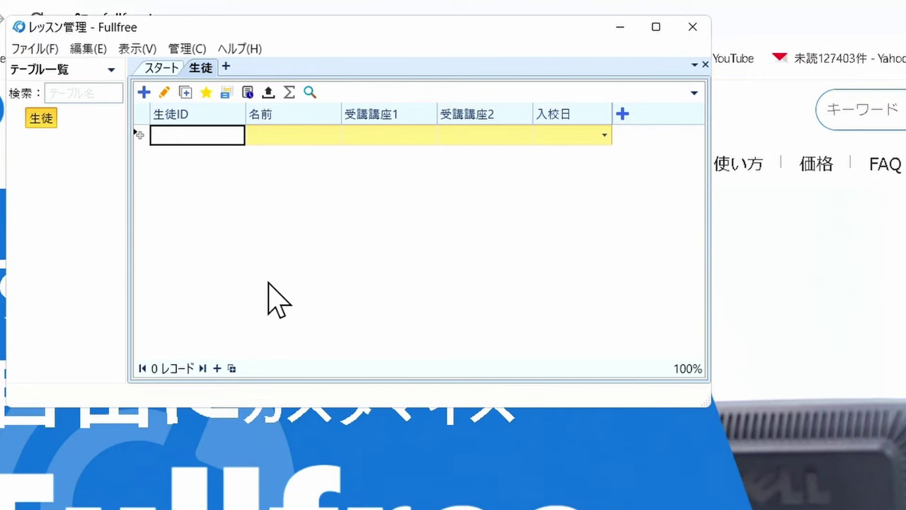
# - Enter student ID 0001, the student's name, and courses DTM and AI
pyautogui.write('0001')
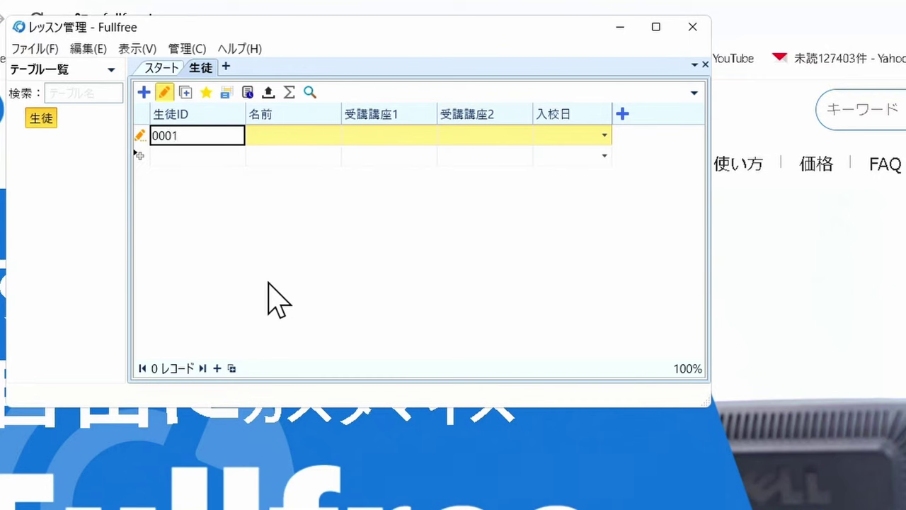
pyautogui.press('Tab')
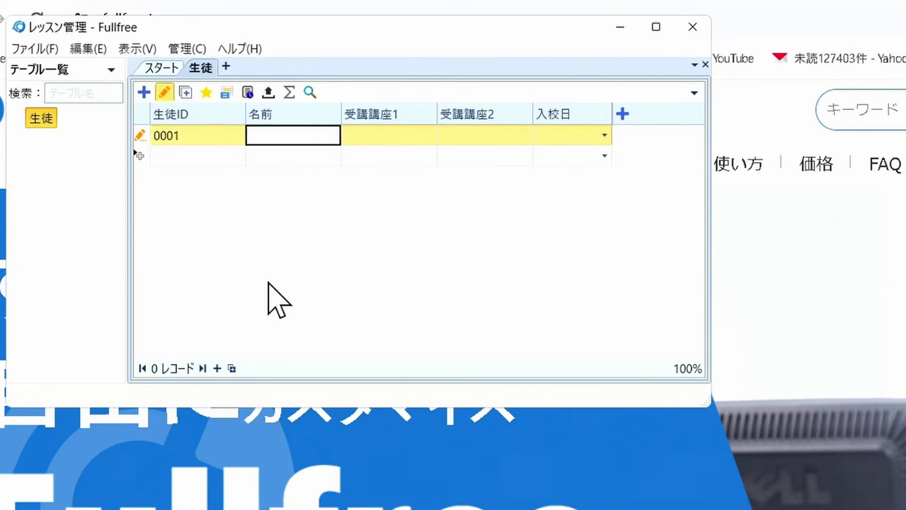
pyautogui.write('山田太郎')
pyautogui.press('Tab')
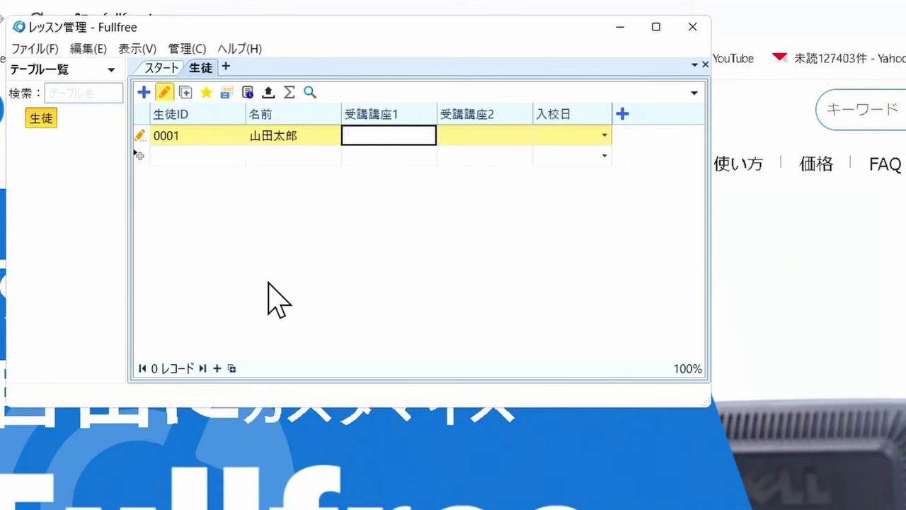
pyautogui.write('DTM')
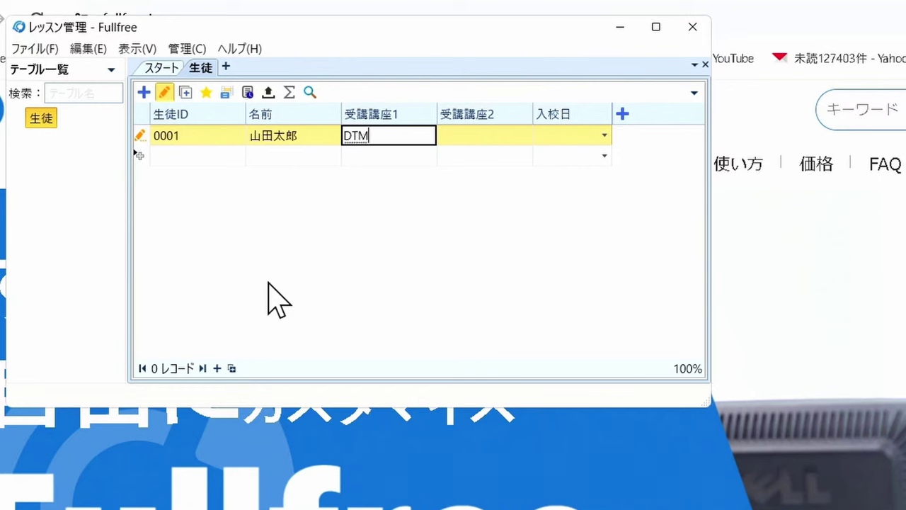
pyautogui.press('Return')
pyautogui.press('Tab')
pyautogui.write('AI')
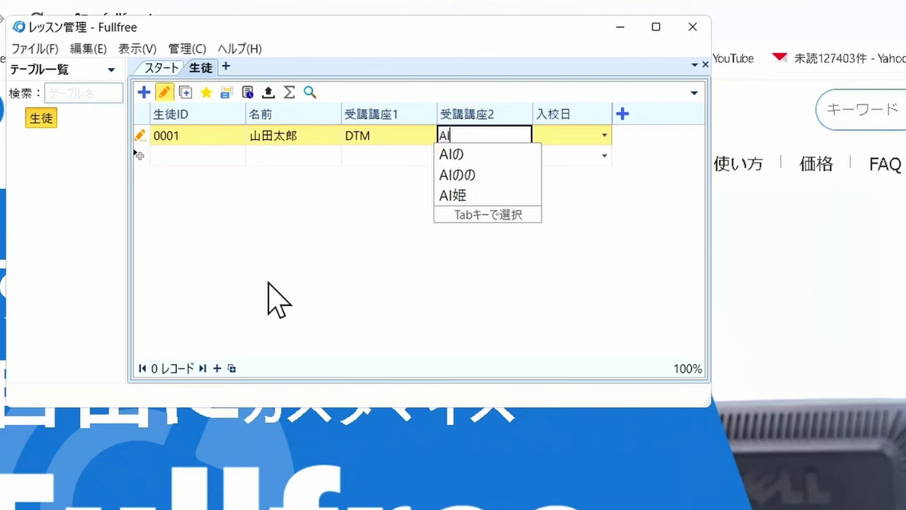
pyautogui.press('Return')
pyautogui.press('Tab')
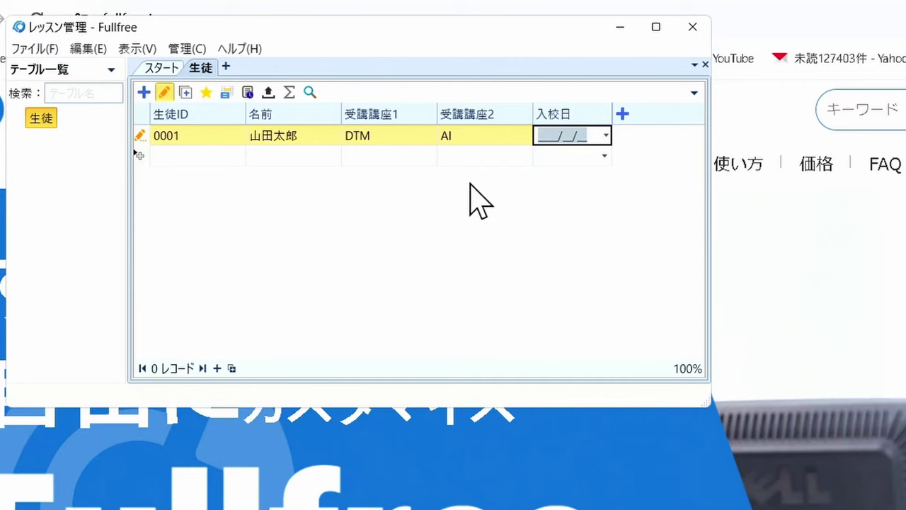
# - Pick 2024/03/23 as 入校日 from the calendar and begin a second record
pyautogui.click(606, 135)
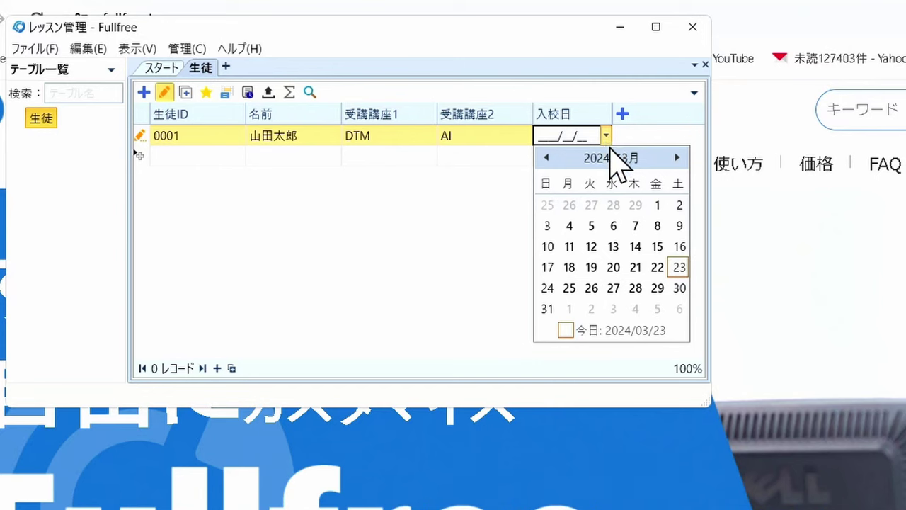
pyautogui.click(678, 269)
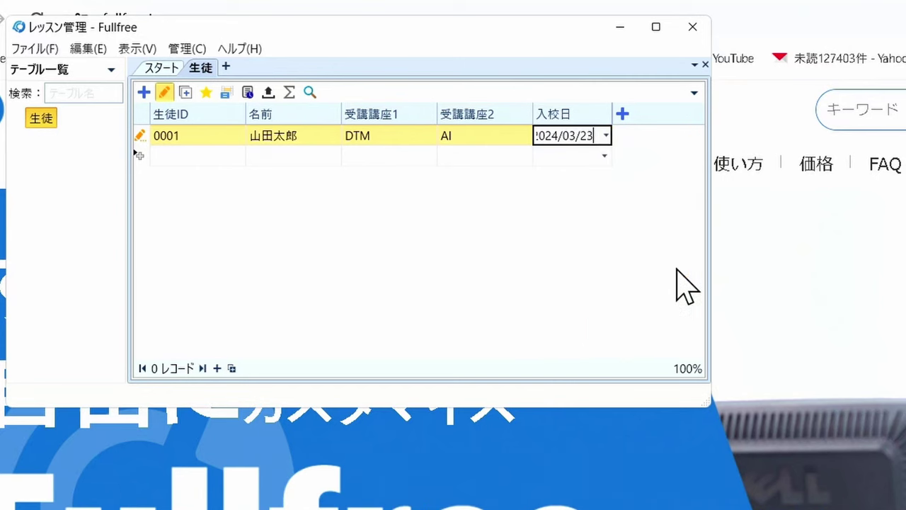
pyautogui.click(199, 162)
# - Enter student ID 0002 and the student's name in the new 生徒 record
pyautogui.write('0')
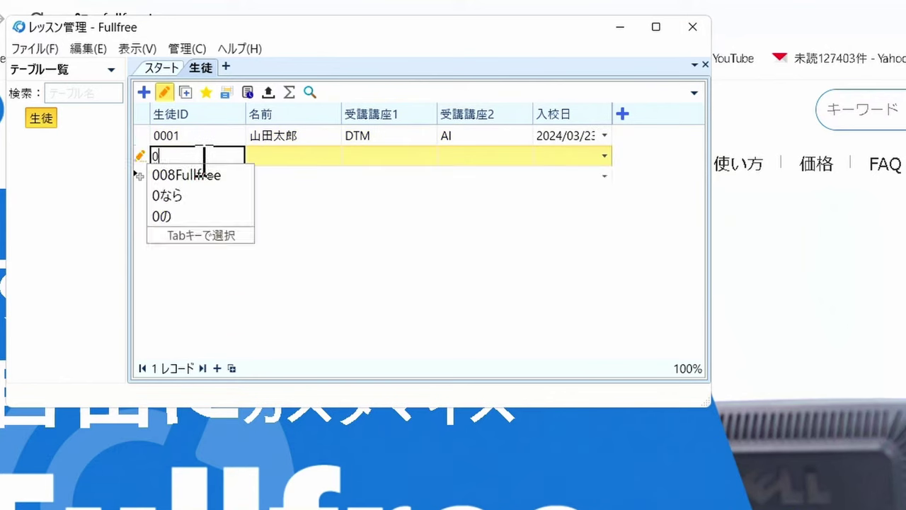
pyautogui.write('002')
pyautogui.press('Return')
pyautogui.press('Return')
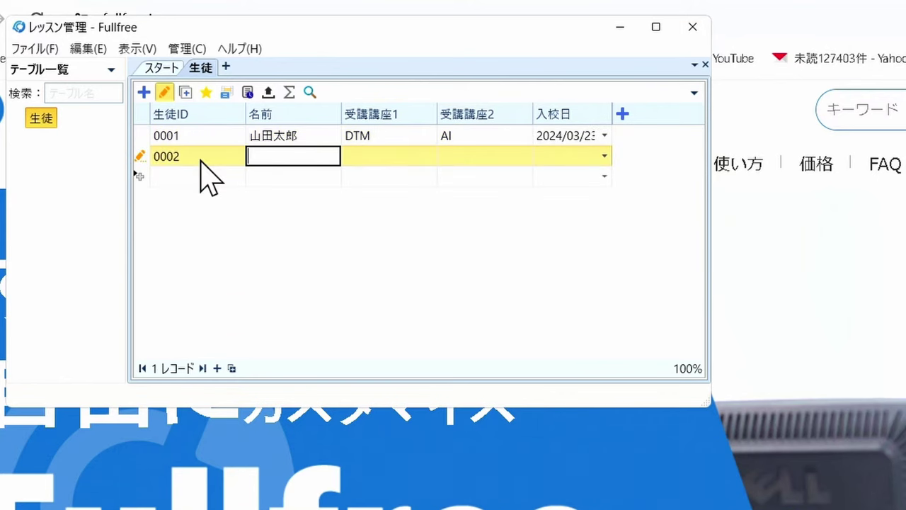
pyautogui.write('たなか')
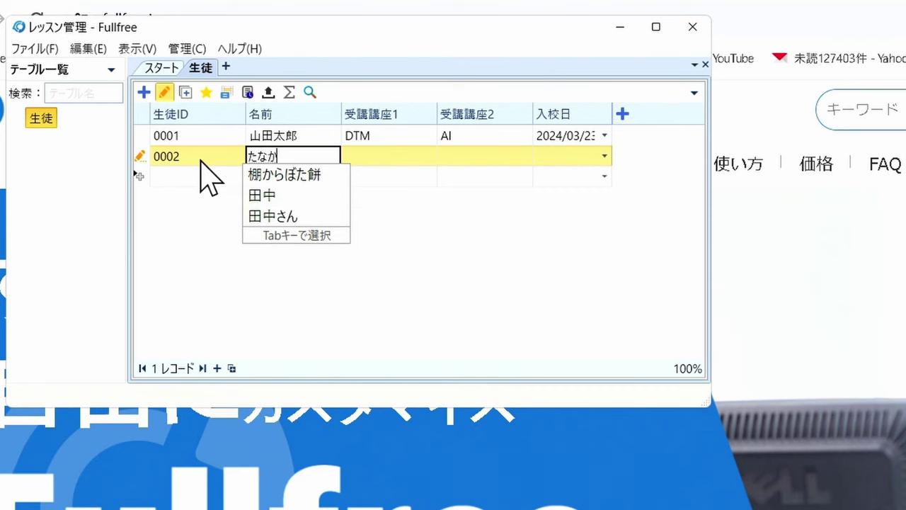
pyautogui.write('みな')
pyautogui.press('space')
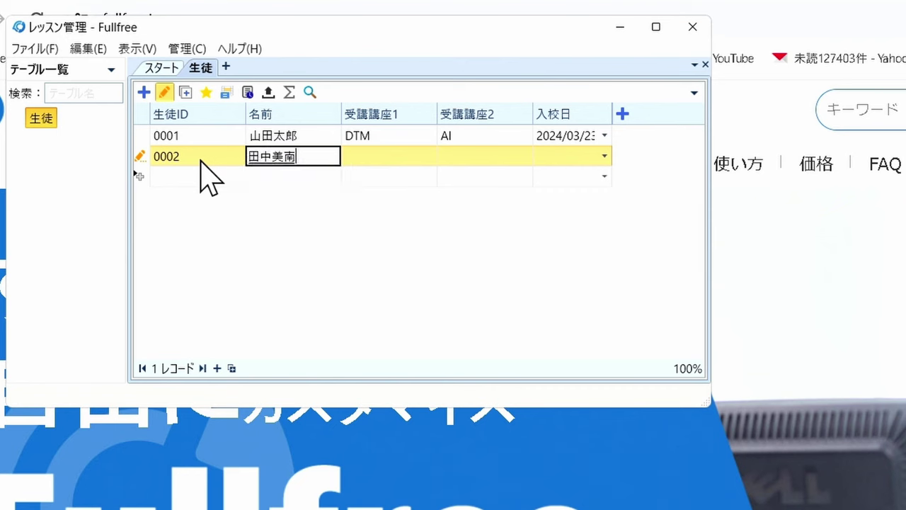
pyautogui.press('Return')
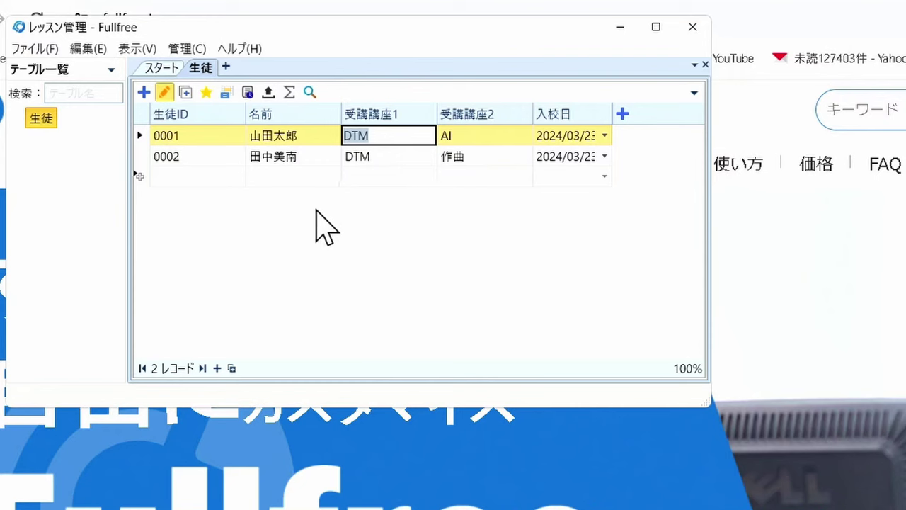
pyautogui.moveTo(239, 138)
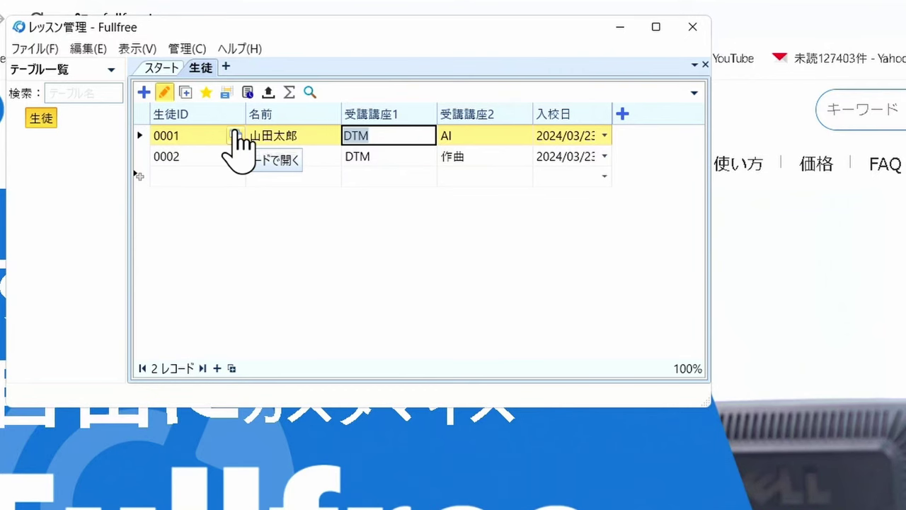
# - Open student 0001 in form view and start a new record with ID 0003
pyautogui.click(236, 135)
pyautogui.moveTo(249, 167); pyautogui.dragTo(725, 281)
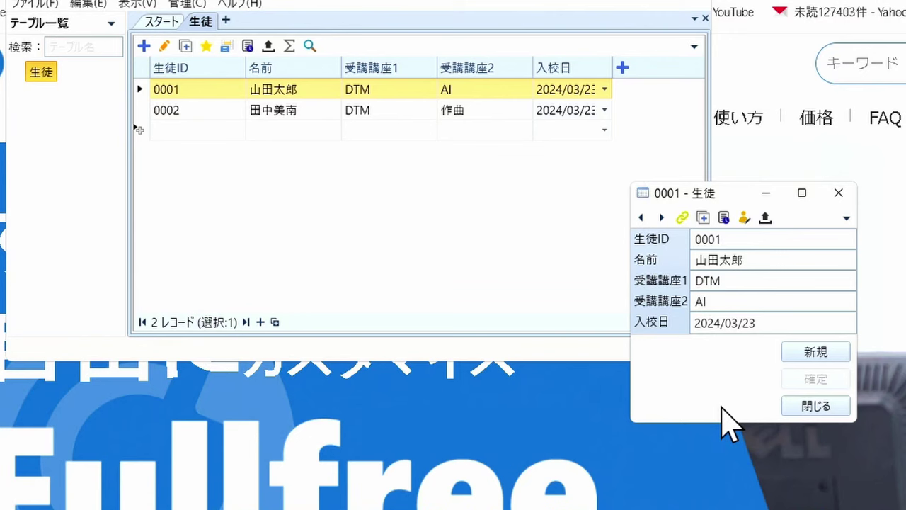
pyautogui.click(786, 354)
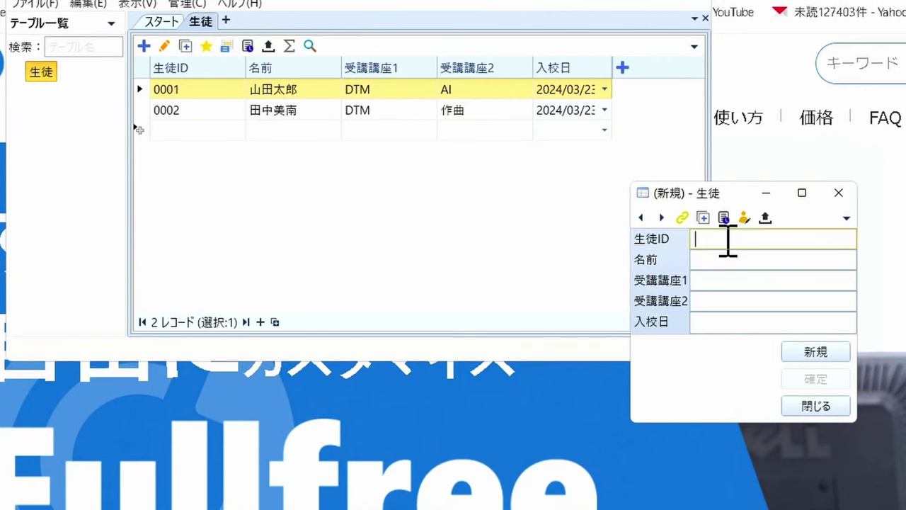
pyautogui.write('0003')
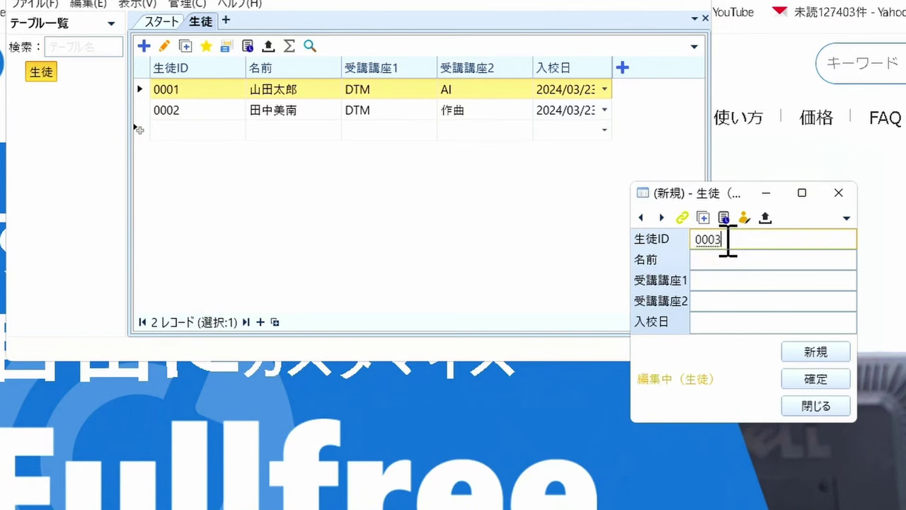
pyautogui.press('Return')
pyautogui.press('Tab')
# - Fill in the student's name, course DTM and 入校日 2024/03/22, then save and close the form
pyautogui.write('坂本光司')
pyautogui.press('Return')
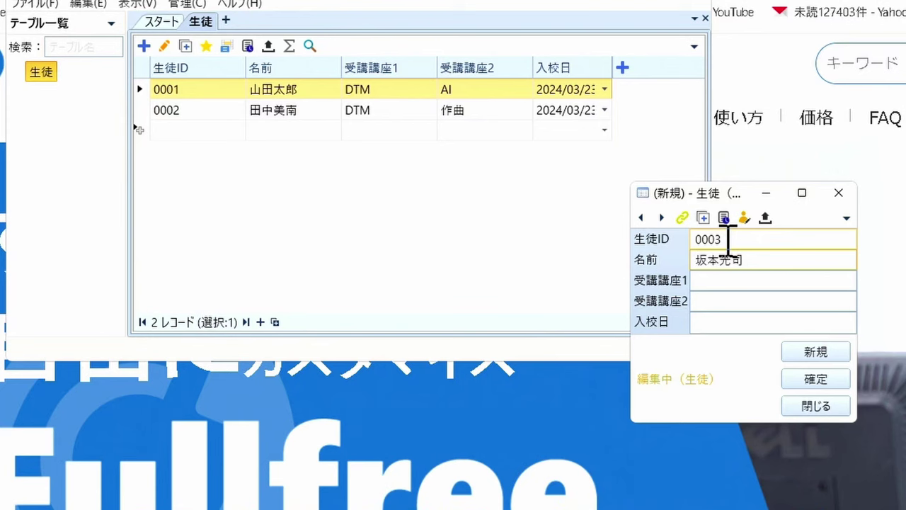
pyautogui.click(727, 280)
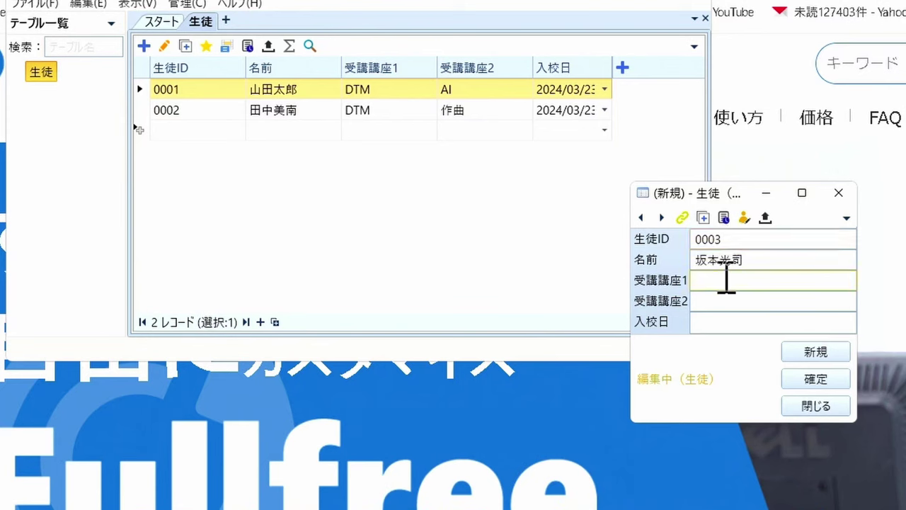
pyautogui.write('DT')
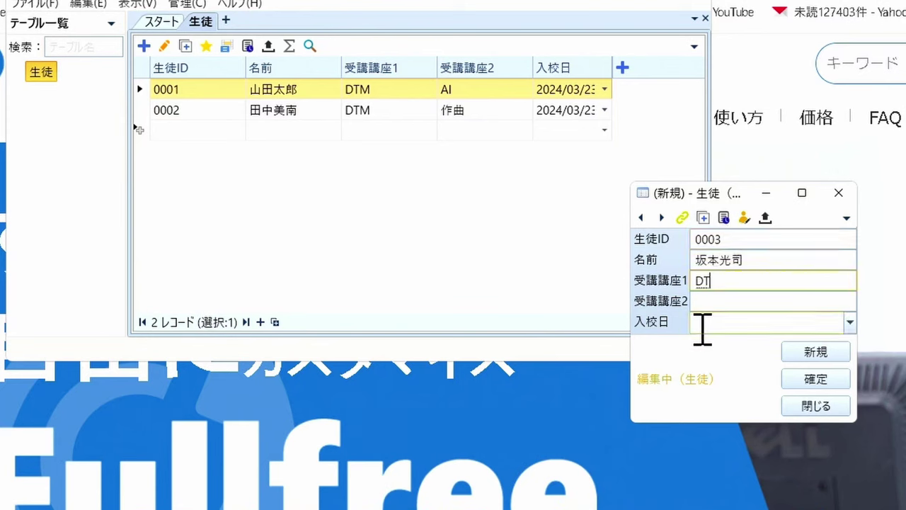
pyautogui.write('M')
pyautogui.click(850, 323)
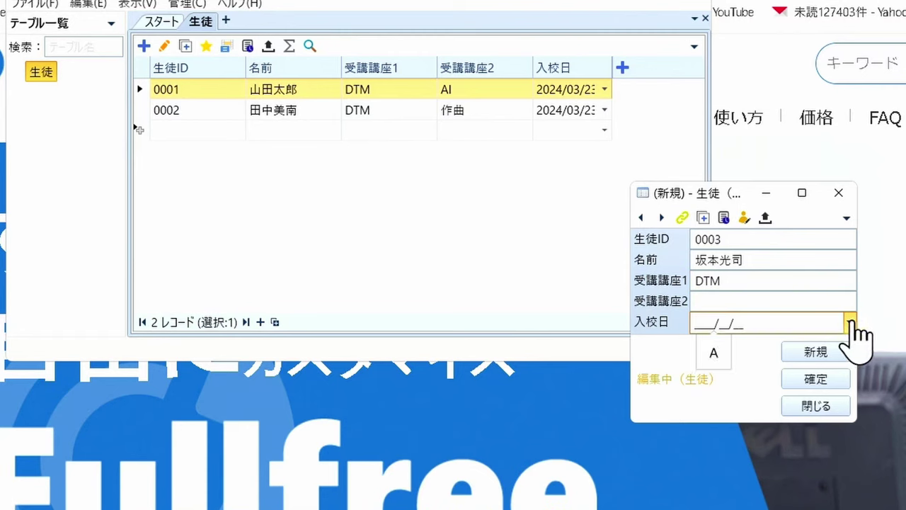
pyautogui.click(850, 324)
pyautogui.click(816, 408)
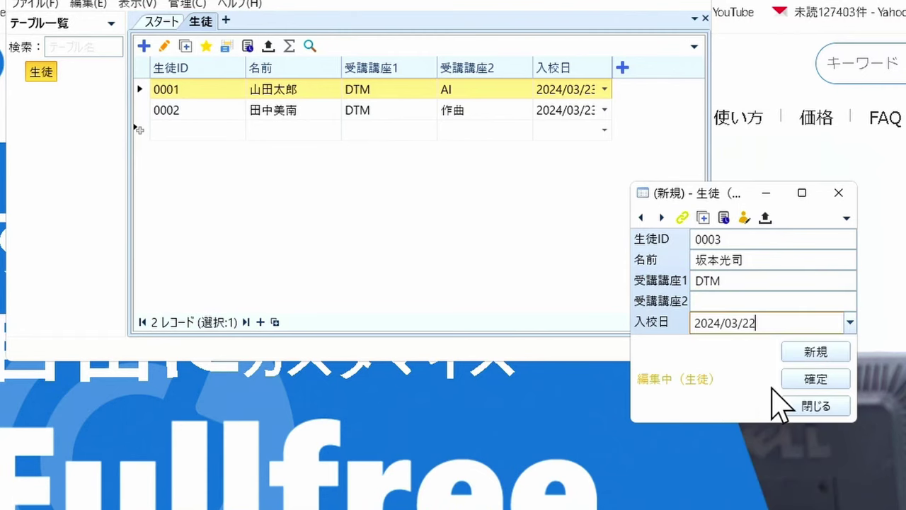
pyautogui.click(814, 379)
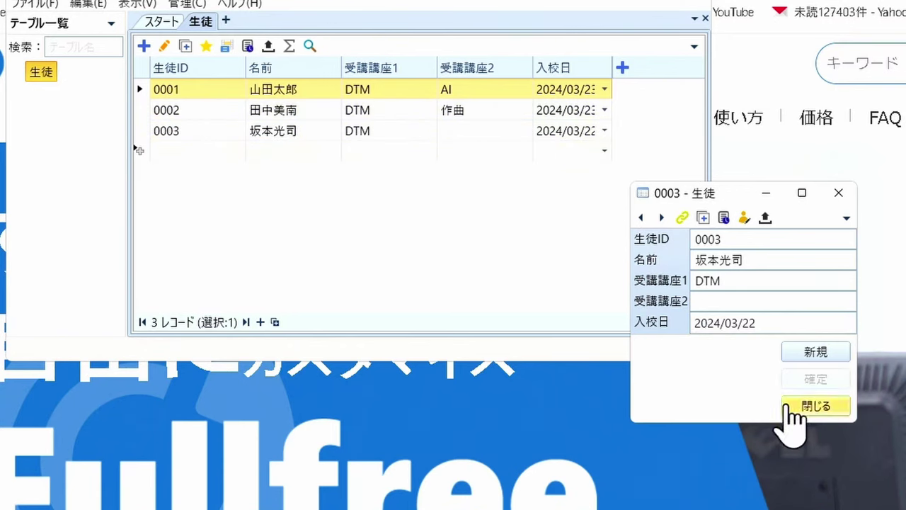
pyautogui.click(797, 407)
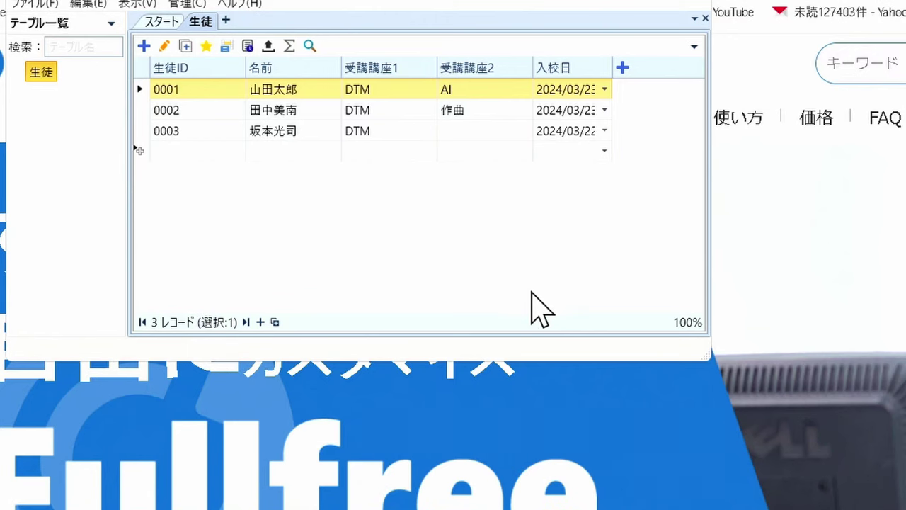
pyautogui.moveTo(241, 150)
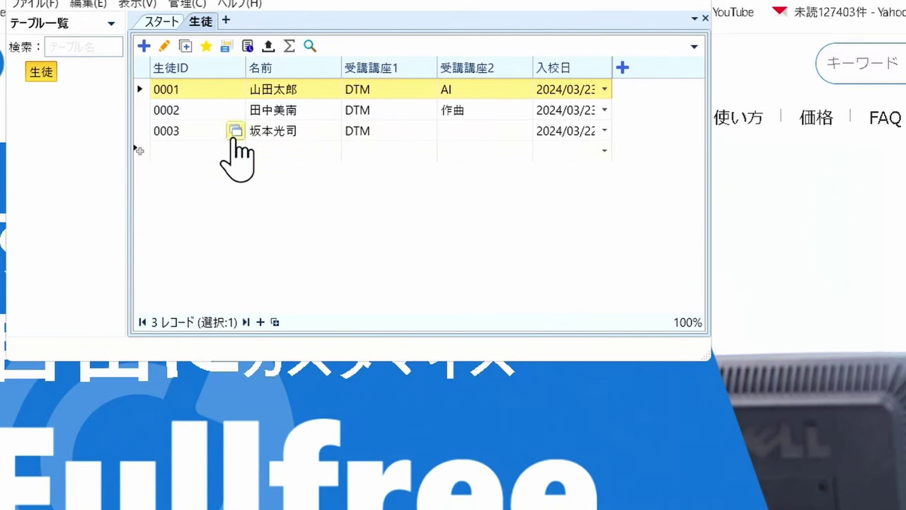
pyautogui.click(234, 132)
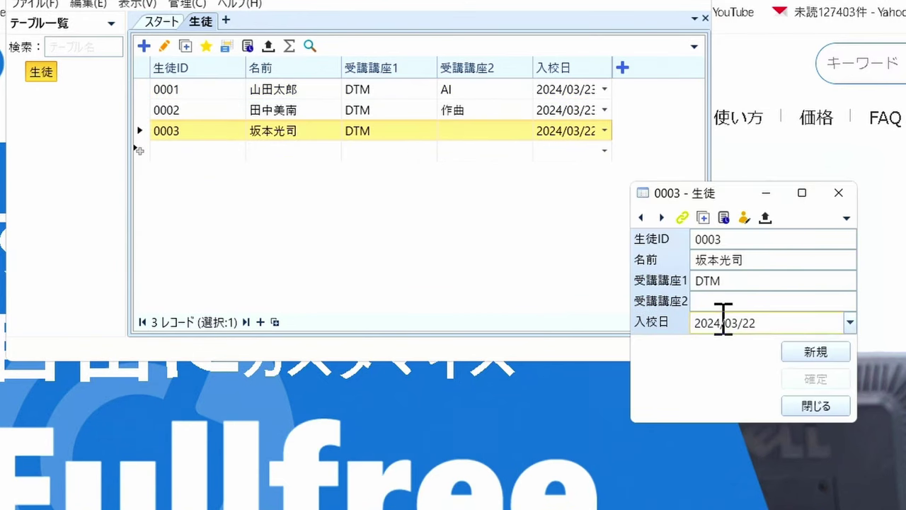
pyautogui.click(839, 194)
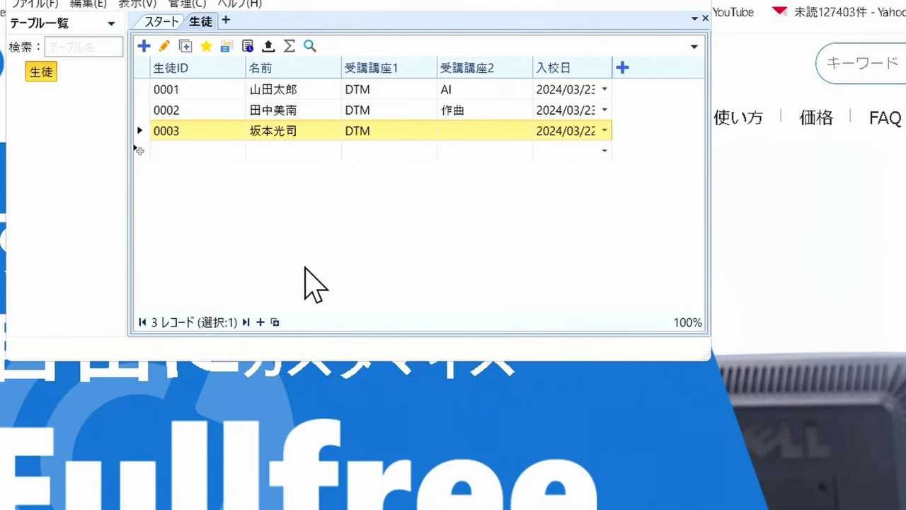
pyautogui.moveTo(83, 128)
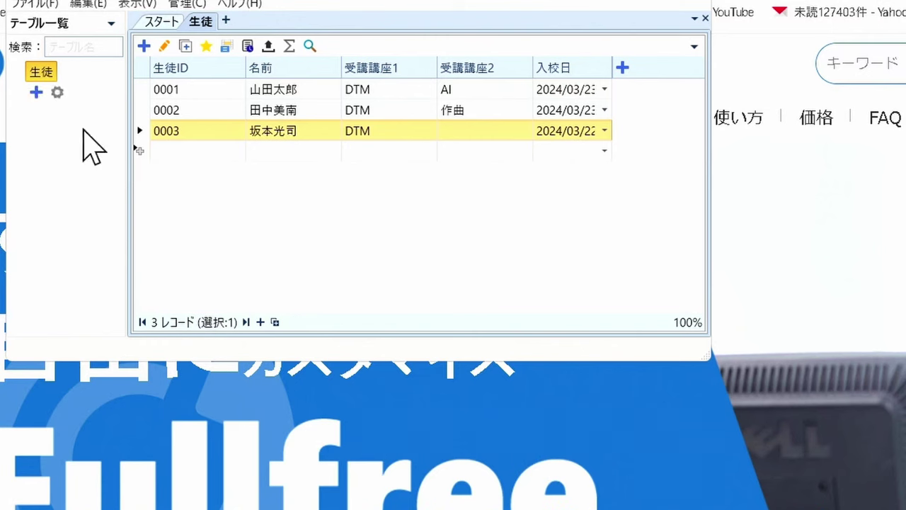
# - Define a new table named 月管理 with 生徒ID as its first field
pyautogui.click(36, 93)
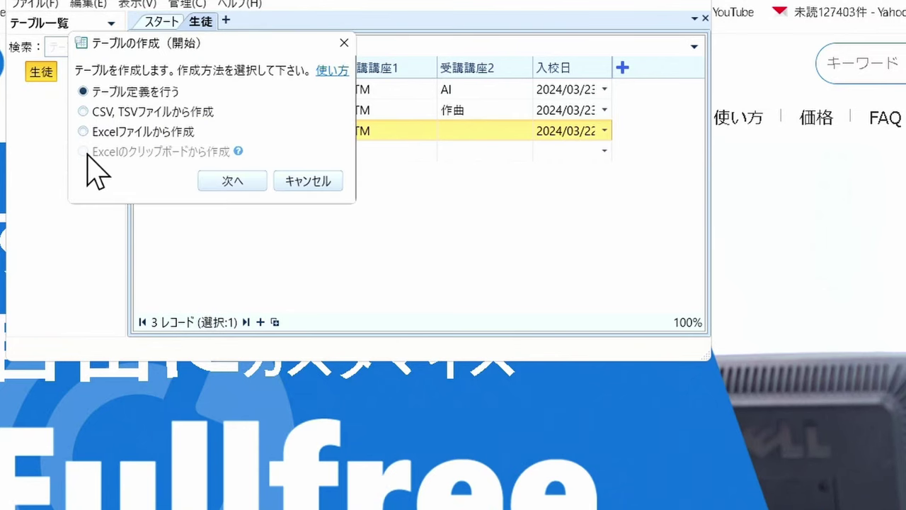
pyautogui.press('Return')
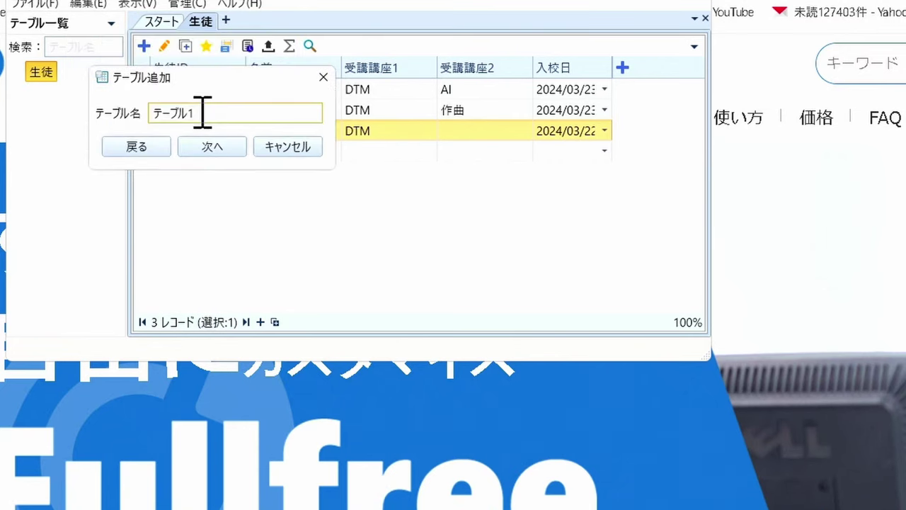
pyautogui.moveTo(202, 113); pyautogui.dragTo(121, 116)
pyautogui.write('月管理')
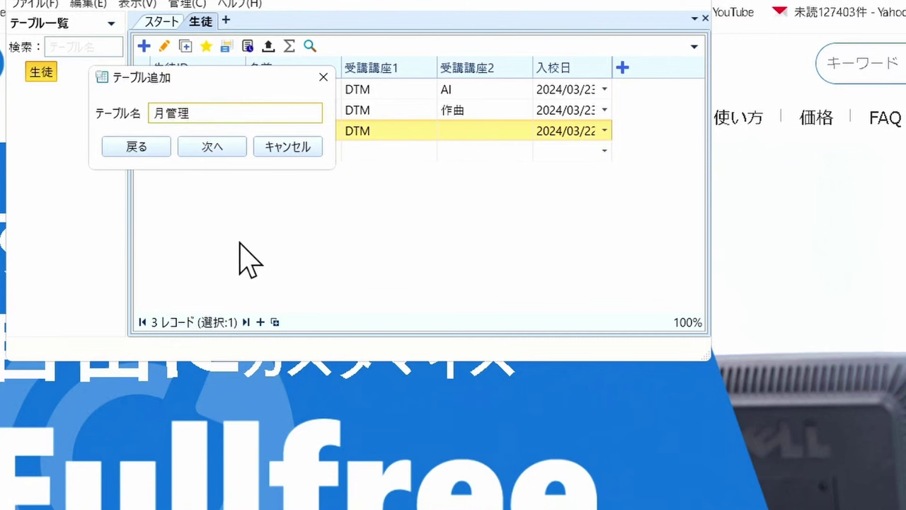
pyautogui.click(212, 157)
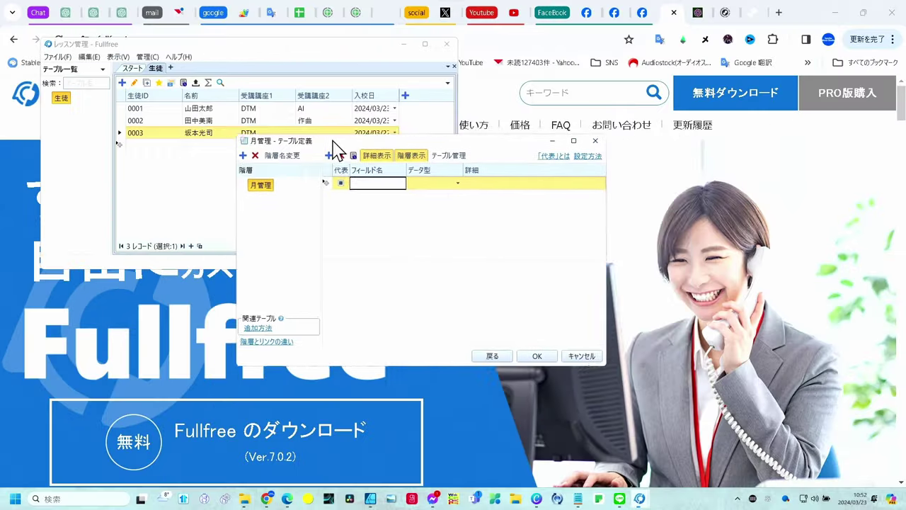
pyautogui.moveTo(333, 141); pyautogui.dragTo(558, 49)
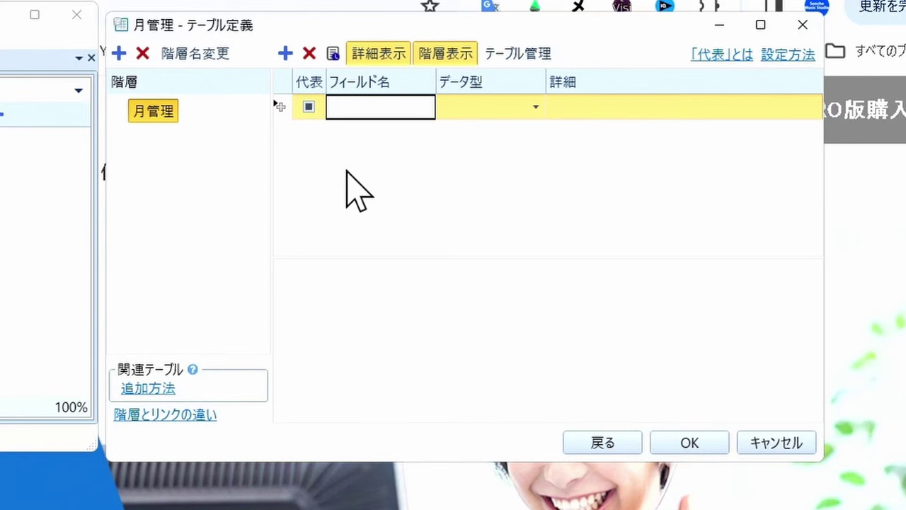
pyautogui.write('生徒ID')
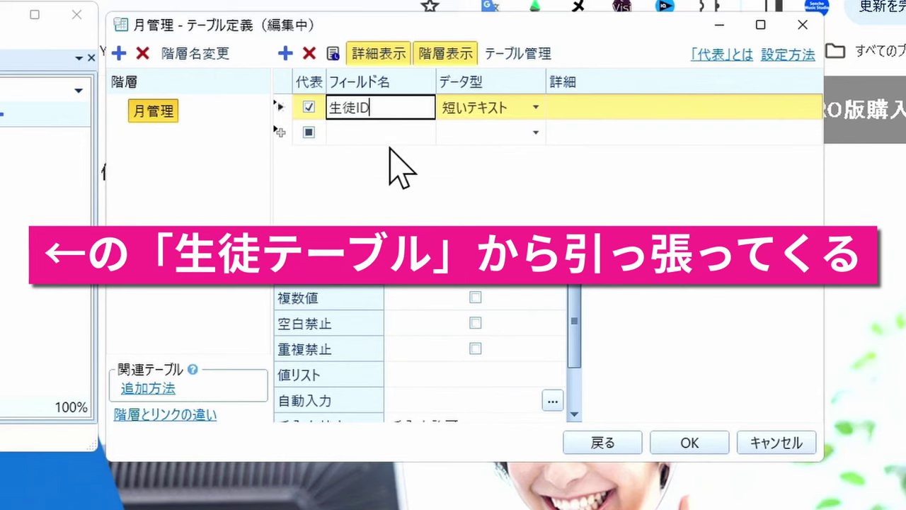
# - Add a second field 名前 to 月管理 with data type 計算/参照
pyautogui.click(345, 135)
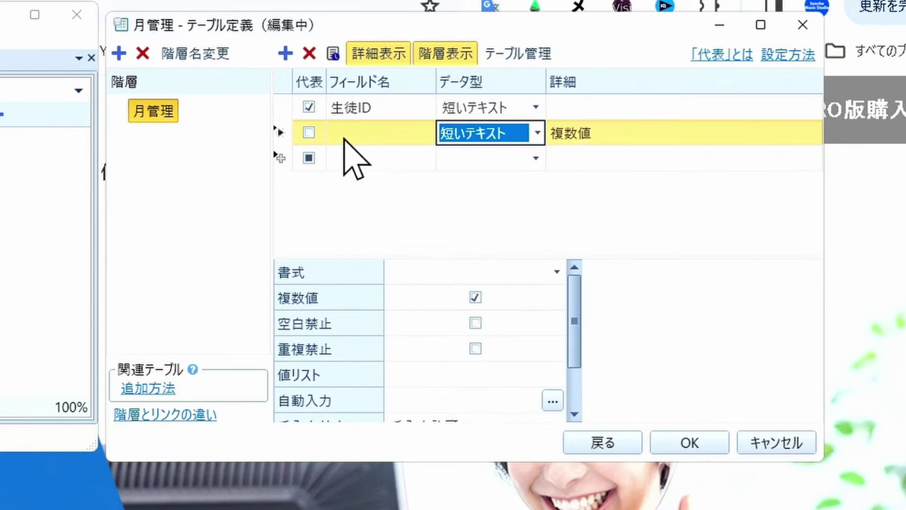
pyautogui.click(345, 135)
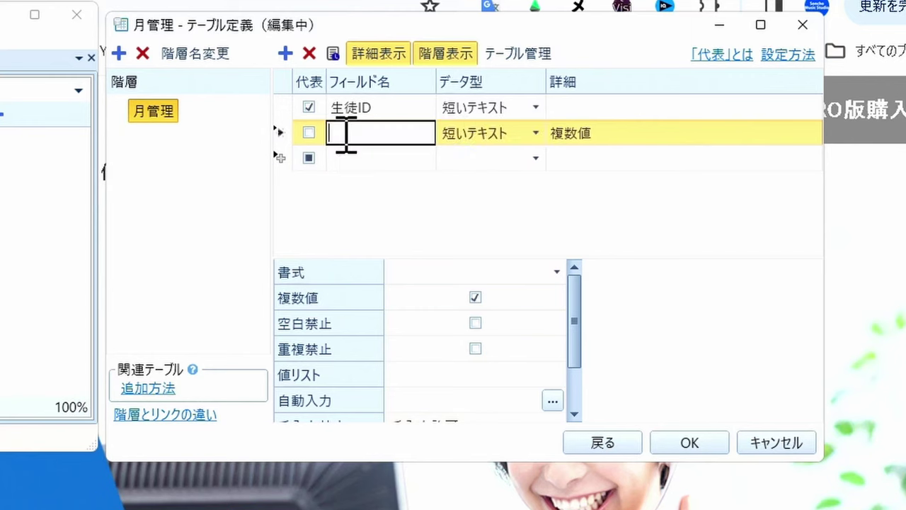
pyautogui.write('なま')
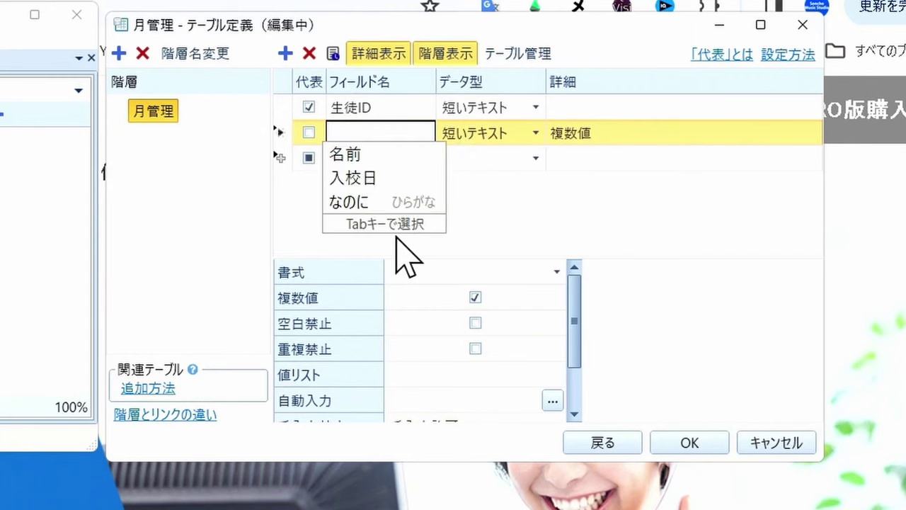
pyautogui.write('え')
pyautogui.press('space')
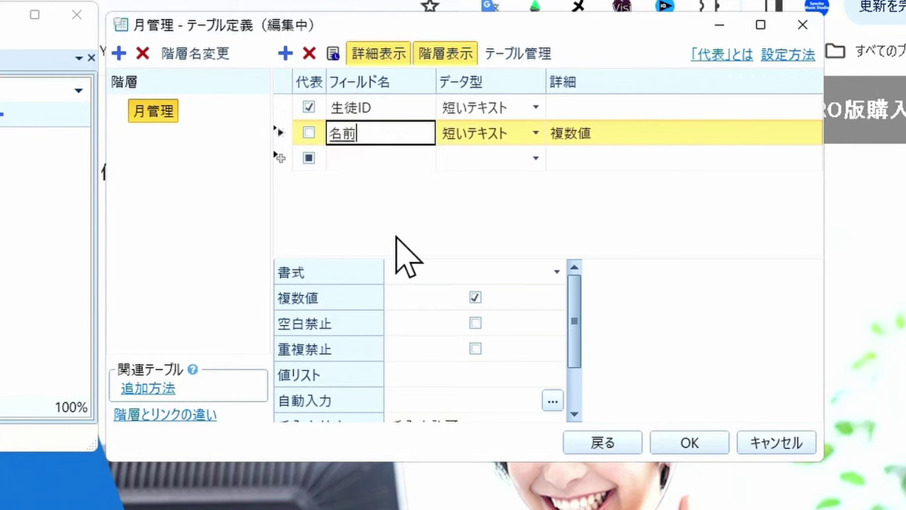
pyautogui.press('Return')
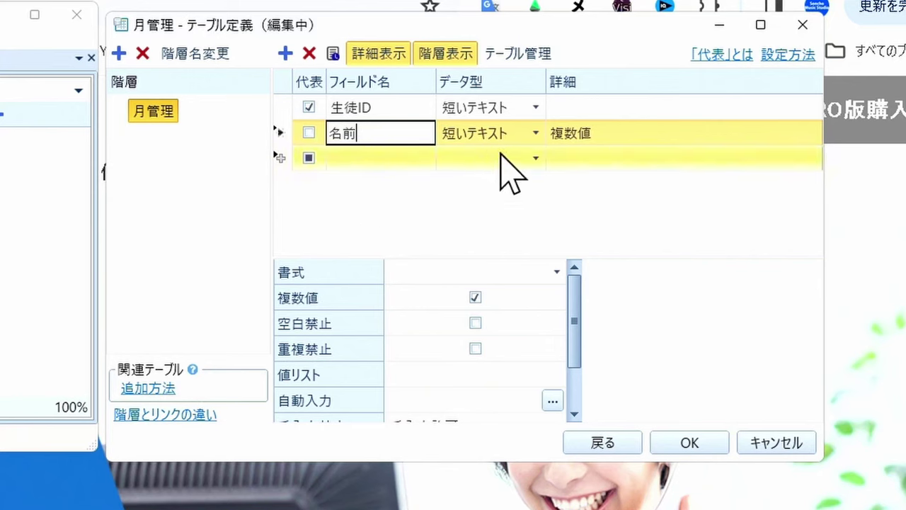
pyautogui.click(536, 134)
pyautogui.click(483, 302)
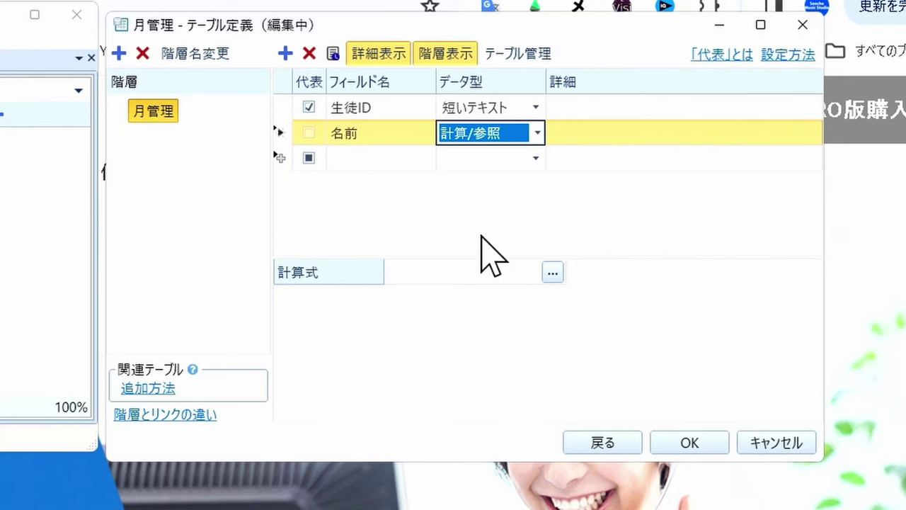
pyautogui.press('Return')
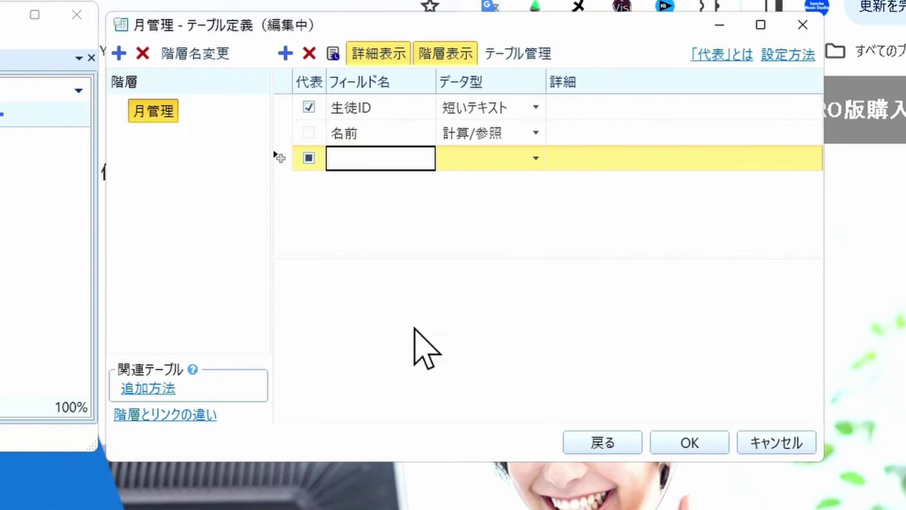
# - Add the fields 年度 and 月度 to the 月管理 definition
pyautogui.write('nendo')
pyautogui.press('Tab')
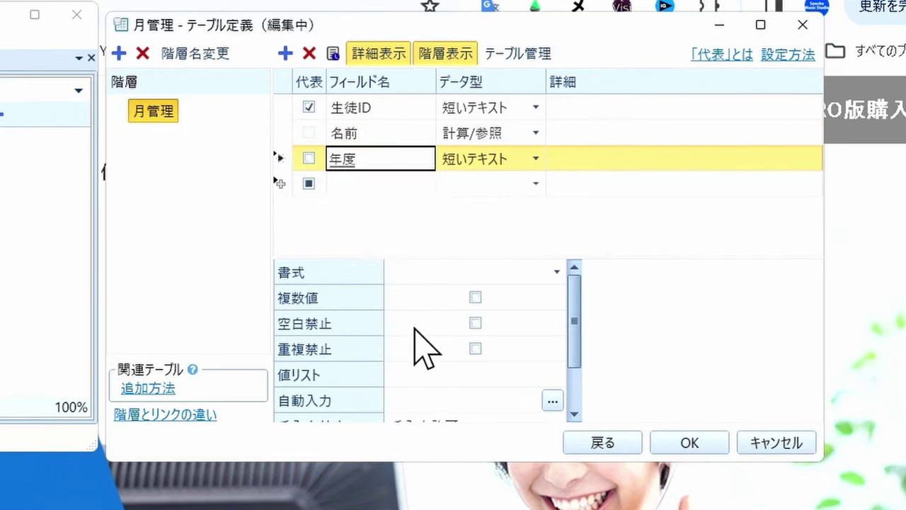
pyautogui.press('Return')
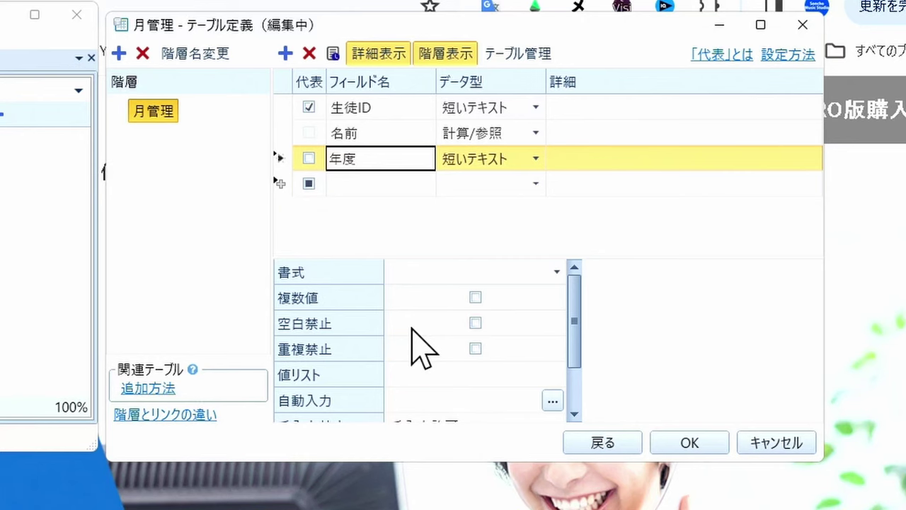
pyautogui.click(395, 185)
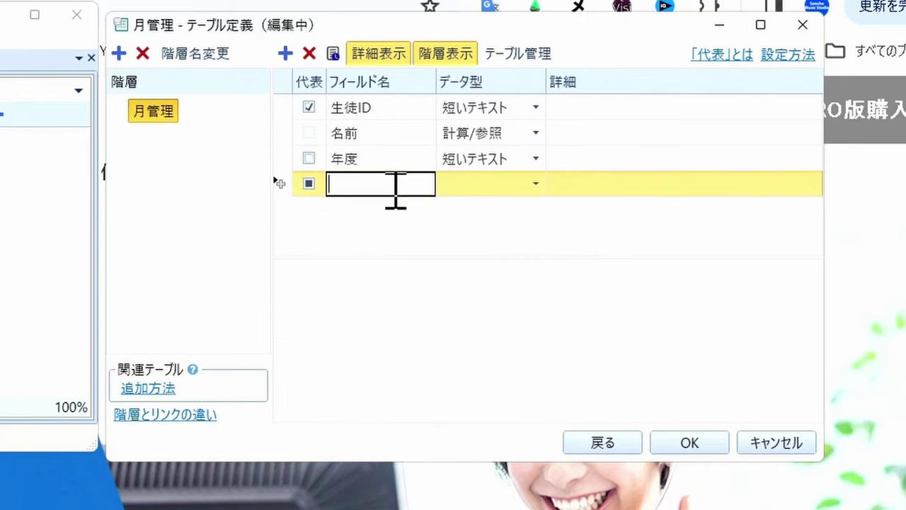
pyautogui.write('tsuki')
pyautogui.press('space')
pyautogui.press('space')
pyautogui.press('space')
pyautogui.press('Return')
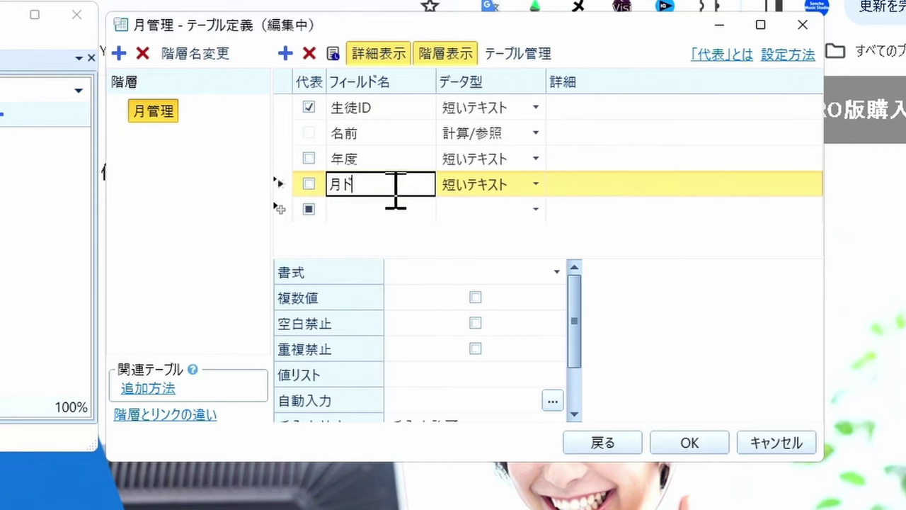
pyautogui.press('BackSpace')
pyautogui.write('d')
pyautogui.press('Tab')
pyautogui.press('space')
pyautogui.press('Return')
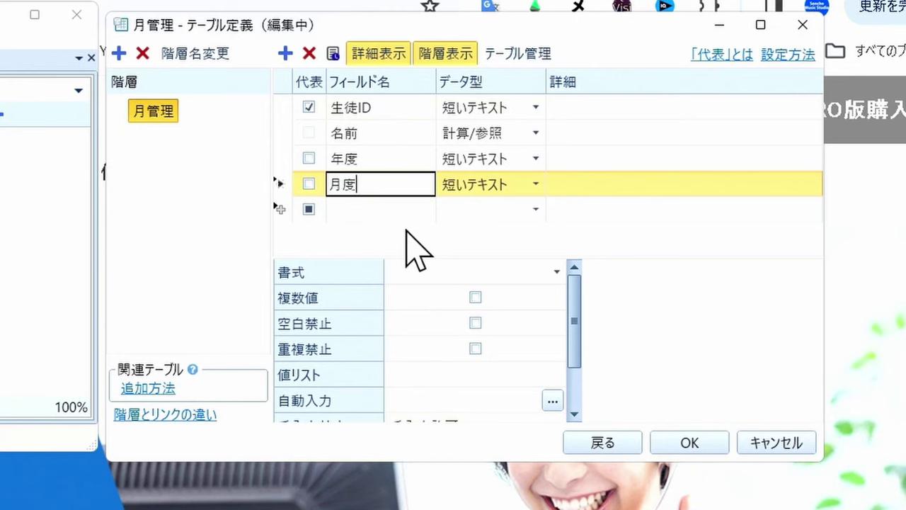
# - Add an 入金 field and a 金額 field with data type 数値
pyautogui.click(392, 213)
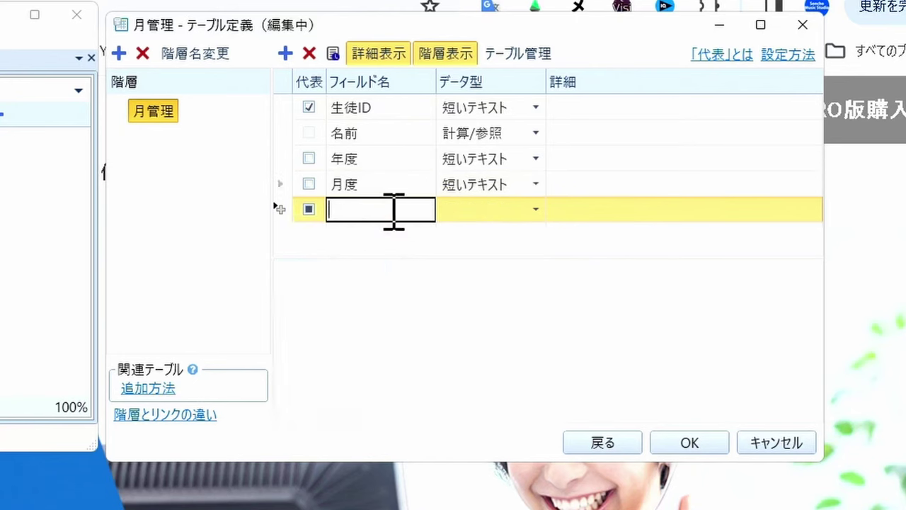
pyautogui.write('入金')
pyautogui.click(389, 233)
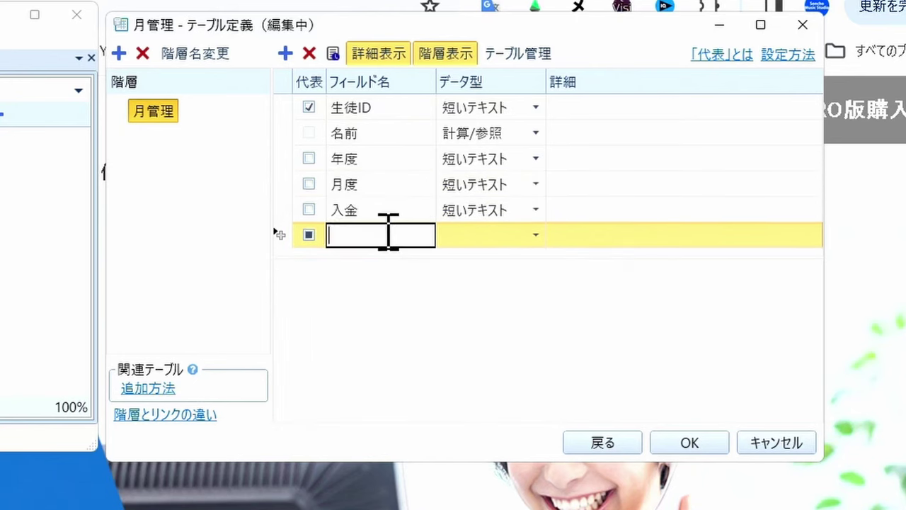
pyautogui.write('きんがく')
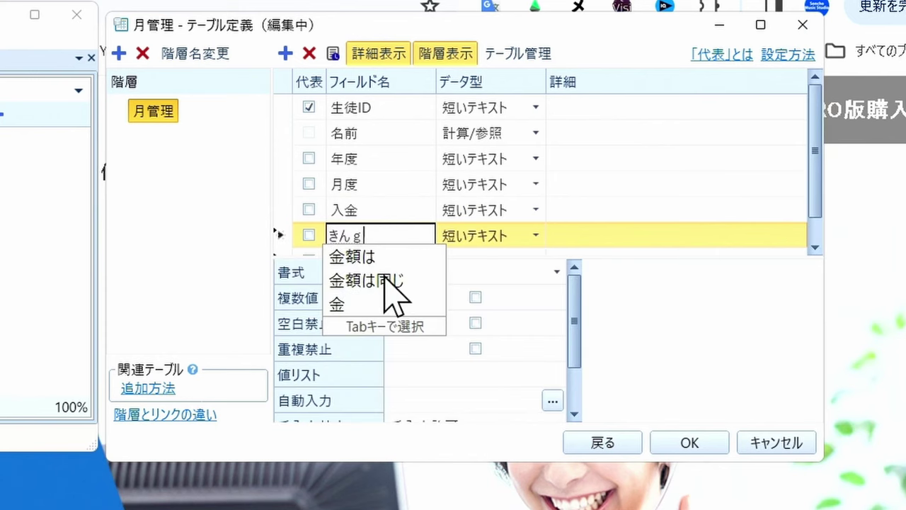
pyautogui.press('space')
pyautogui.press('Return')
pyautogui.click(485, 238)
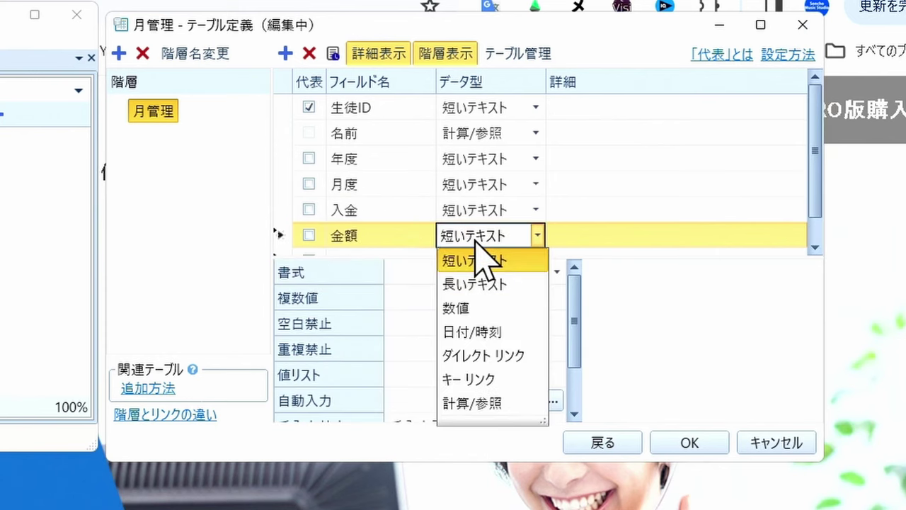
pyautogui.click(467, 309)
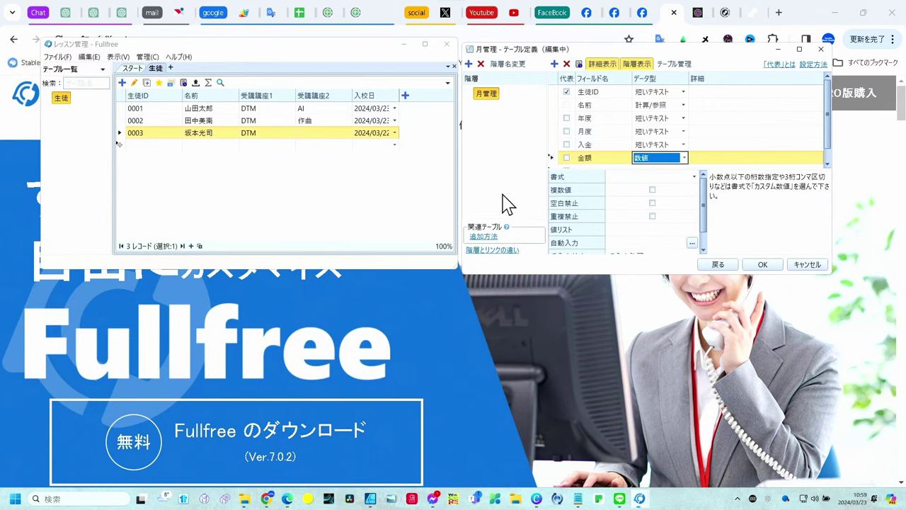
# - Add an ID参照 field with data type キー リンク
pyautogui.scroll(-1, 589, 160)
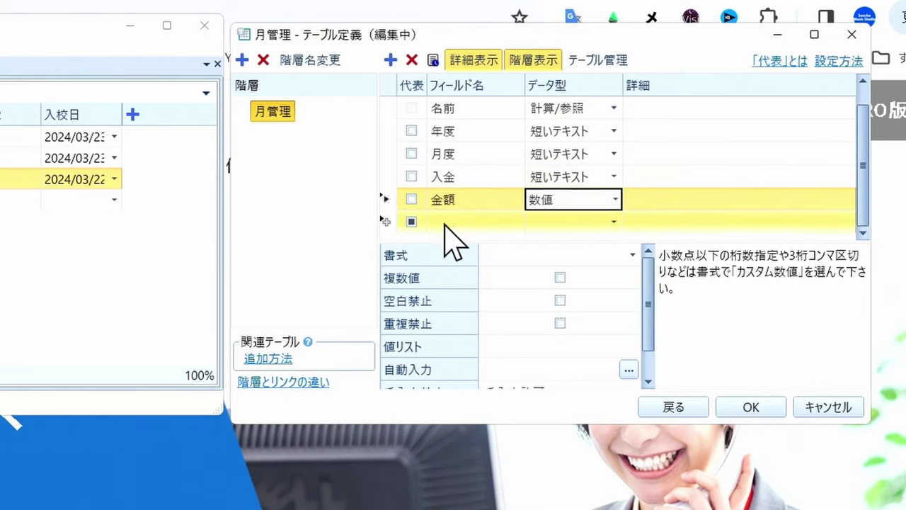
pyautogui.click(452, 222)
pyautogui.write('ID参照')
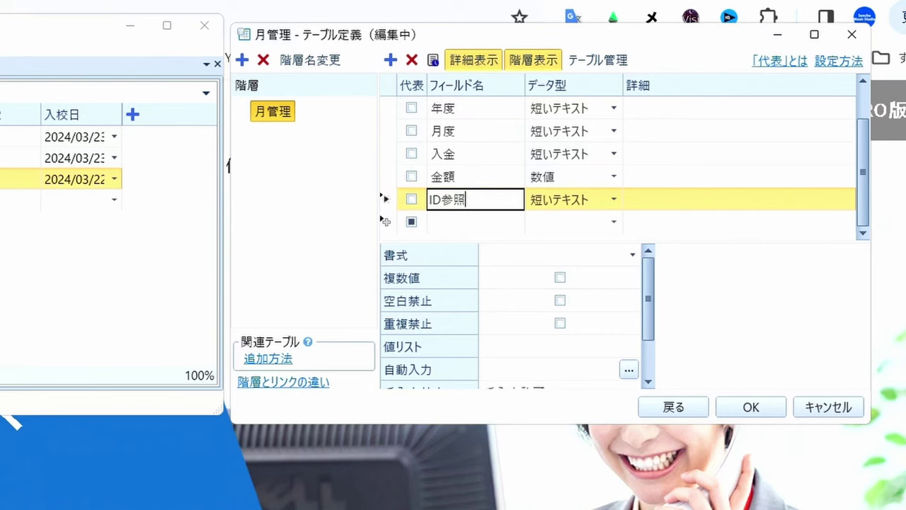
pyautogui.click(607, 205)
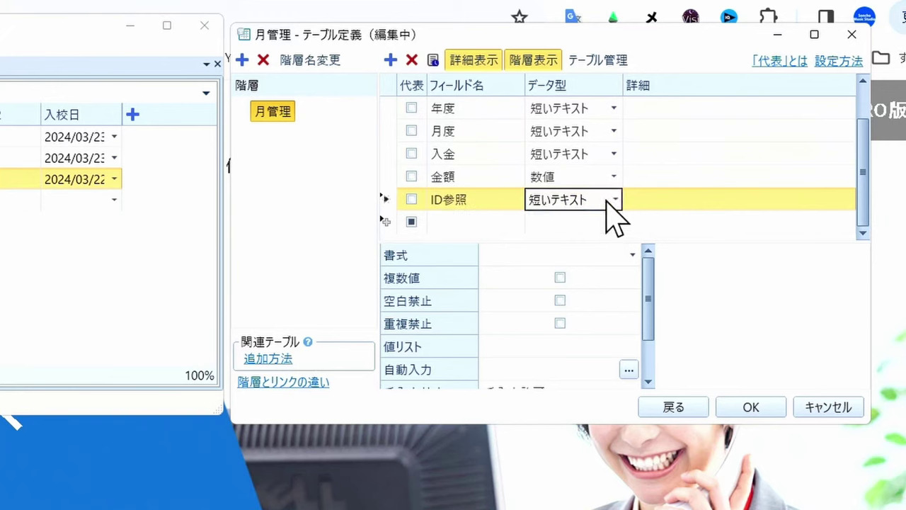
pyautogui.click(609, 204)
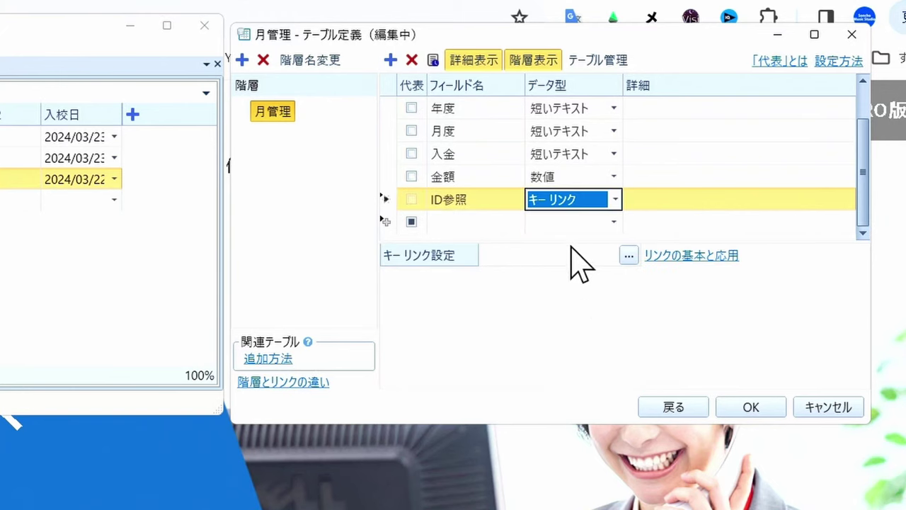
# - Link ID参照 to the 生徒 table, matching this table's 生徒ID against 生徒's 生徒ID
pyautogui.click(629, 256)
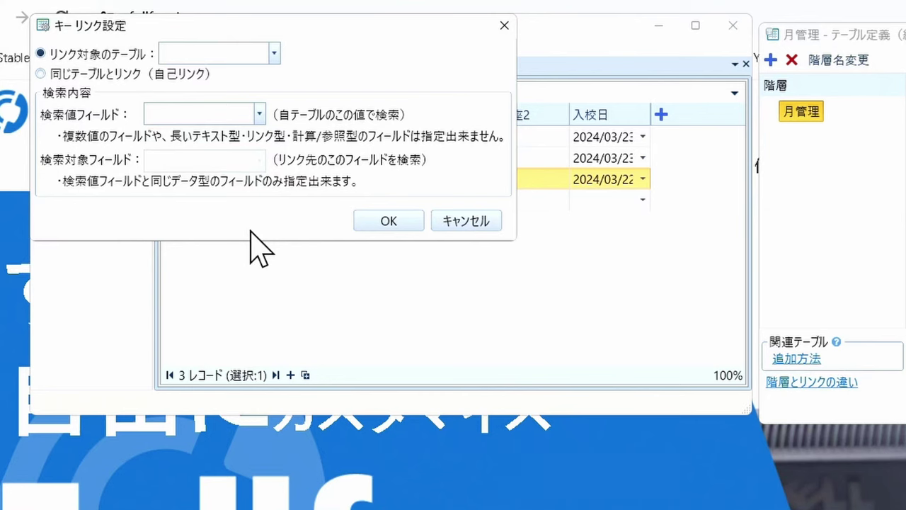
pyautogui.click(274, 53)
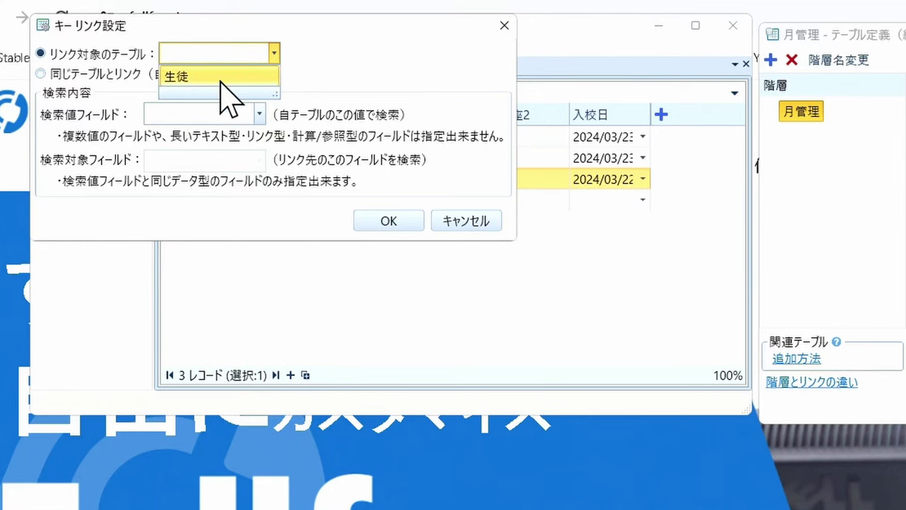
pyautogui.click(220, 78)
pyautogui.click(259, 114)
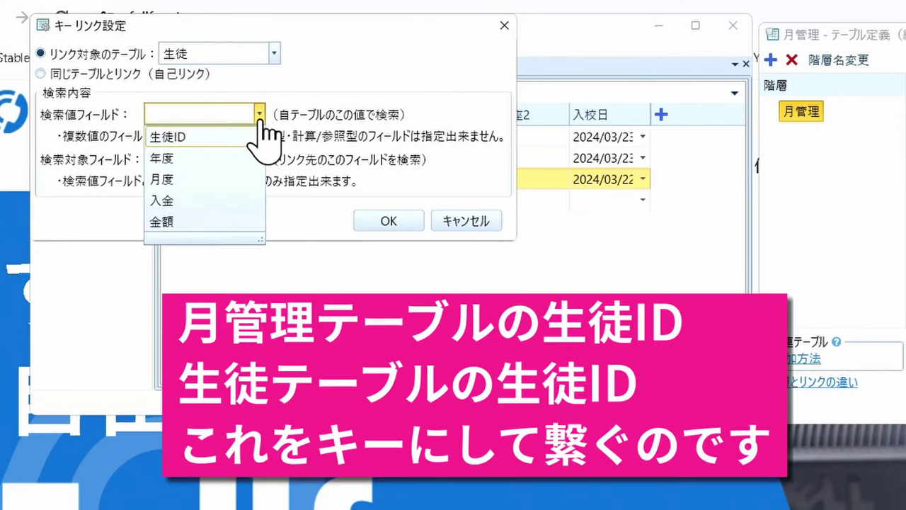
pyautogui.click(232, 136)
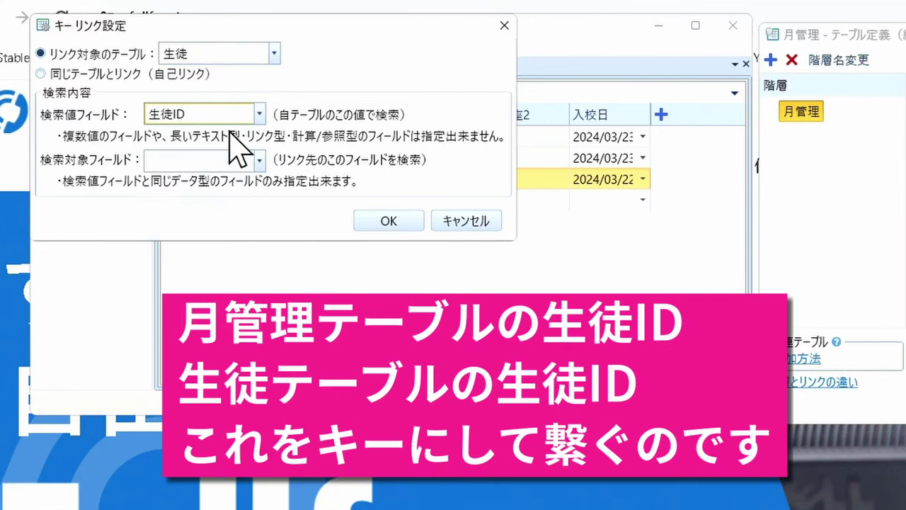
pyautogui.click(259, 160)
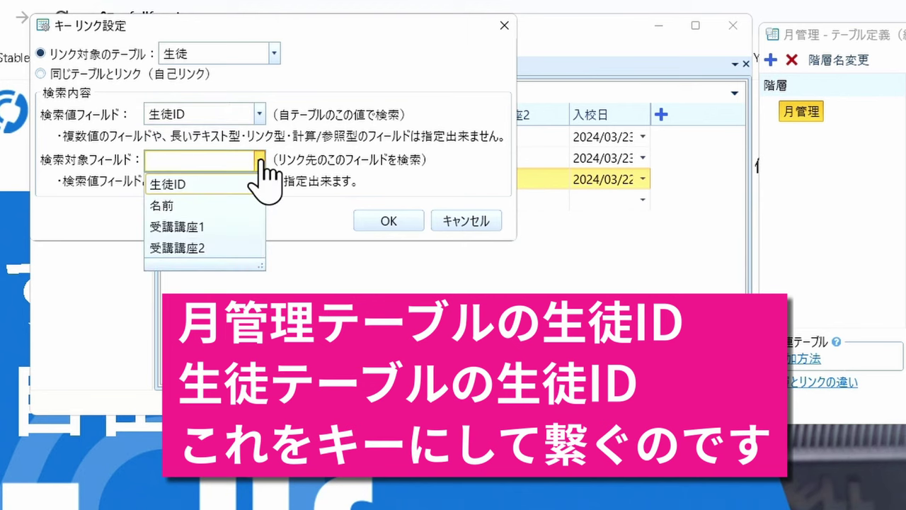
pyautogui.click(243, 186)
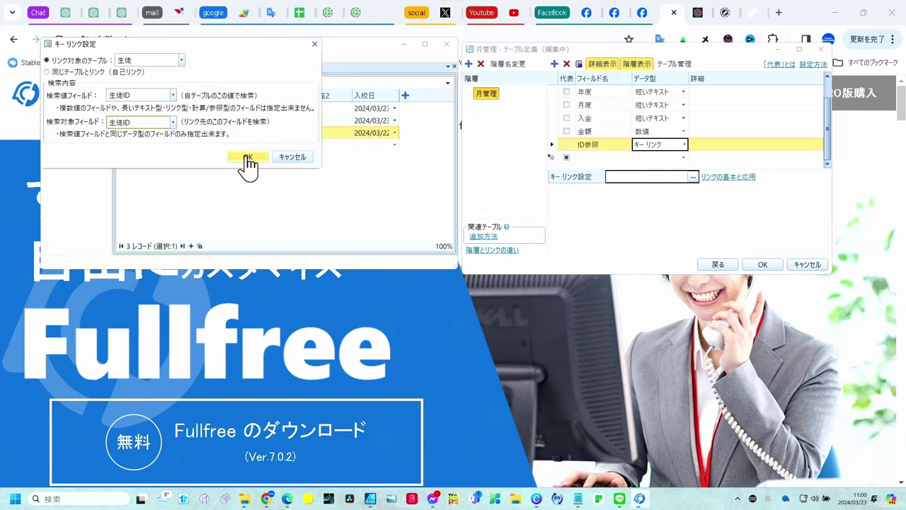
pyautogui.click(247, 156)
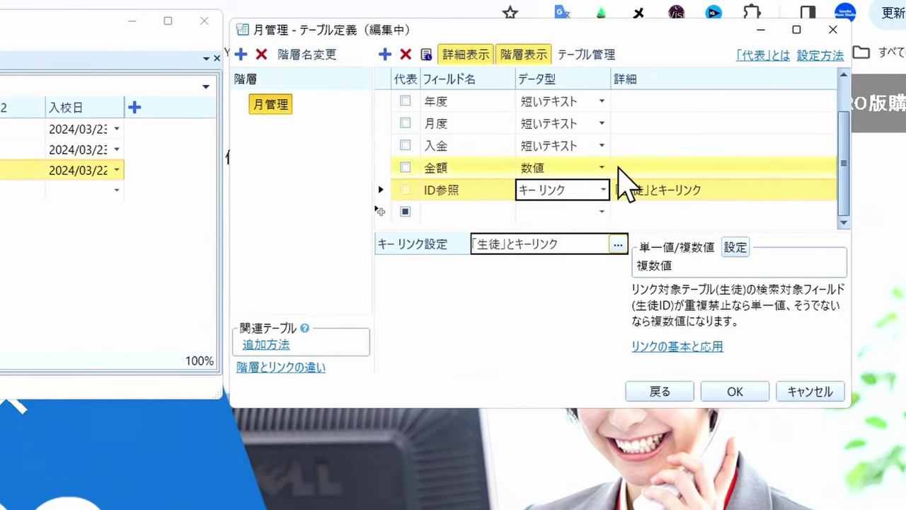
# - Keep 名前's data type as 計算/参照 in the 月管理 definition
pyautogui.scroll(1, 503, 171)
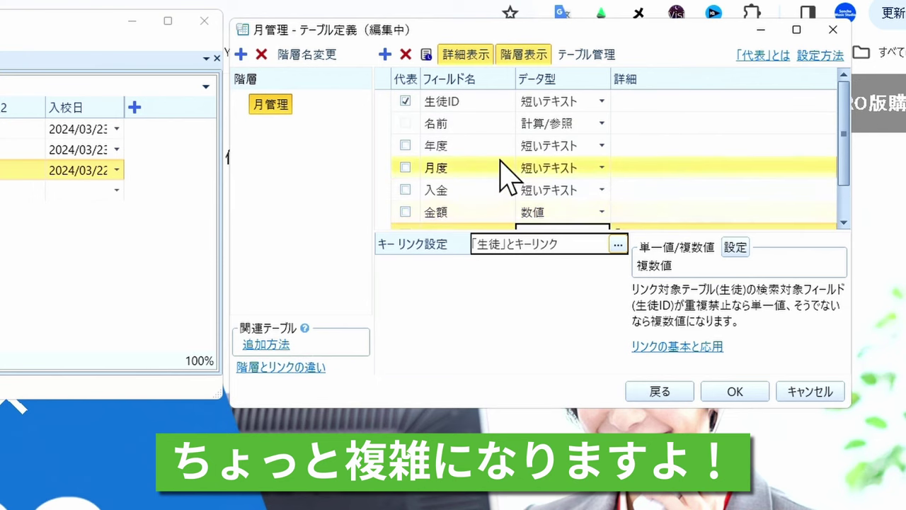
pyautogui.click(496, 127)
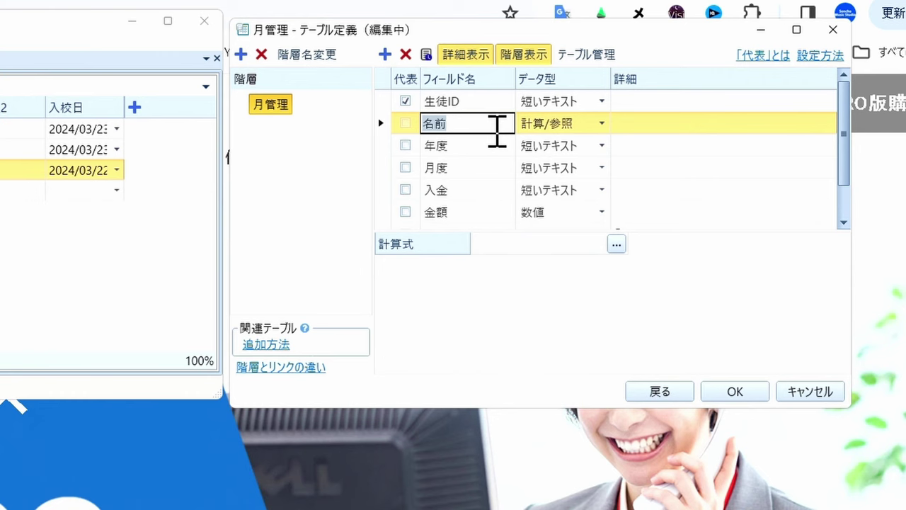
pyautogui.click(579, 122)
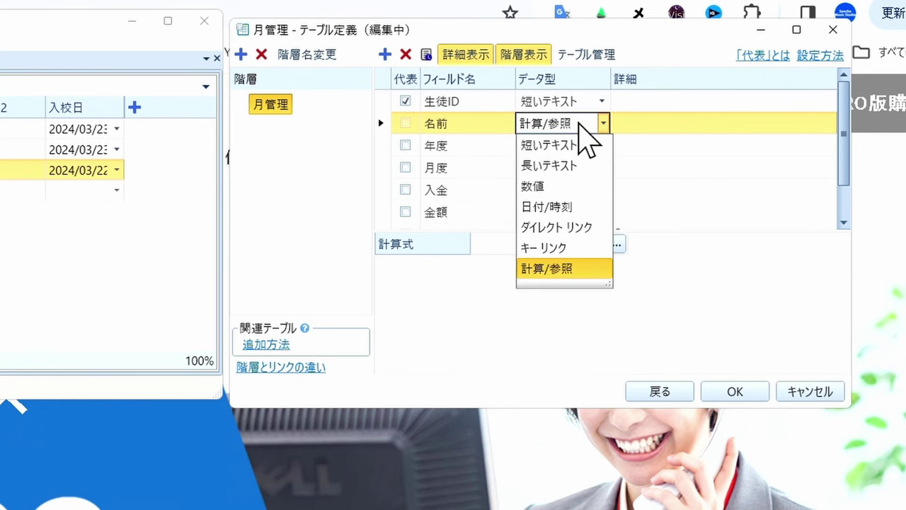
pyautogui.click(500, 299)
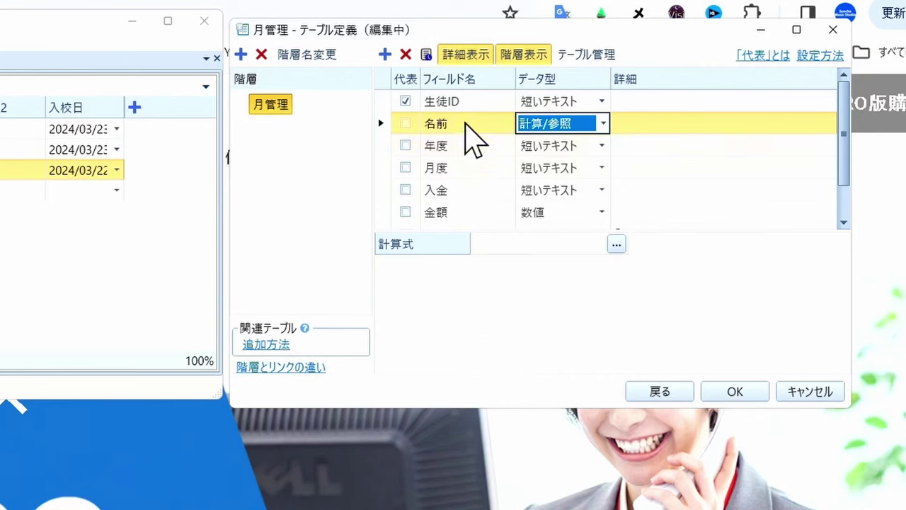
pyautogui.click(468, 124)
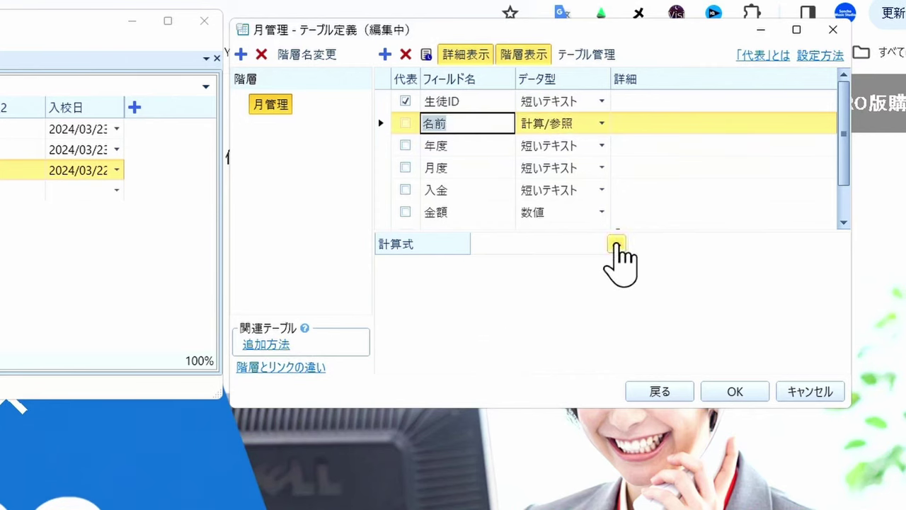
# - Set 名前's formula to [ID参照//名前] to pull the student name through the key-link
pyautogui.click(616, 246)
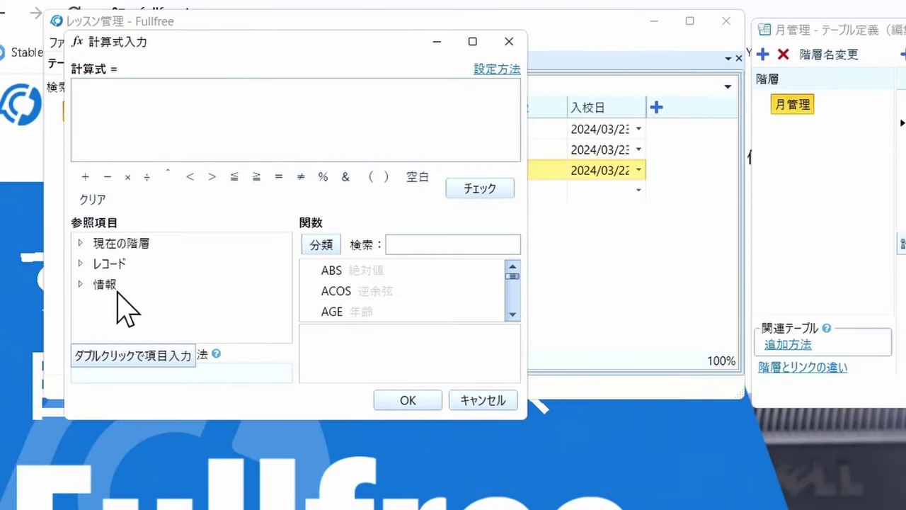
pyautogui.click(82, 240)
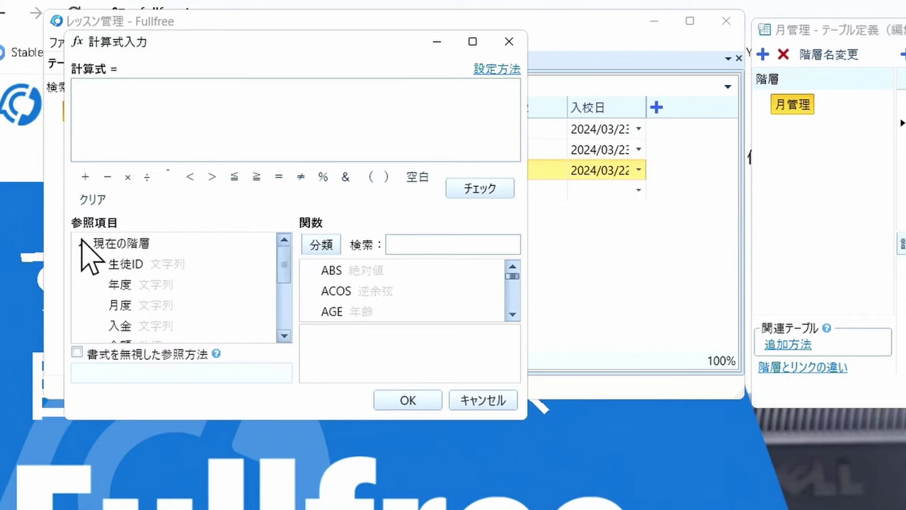
pyautogui.scroll(-1, 212, 300)
pyautogui.click(212, 294)
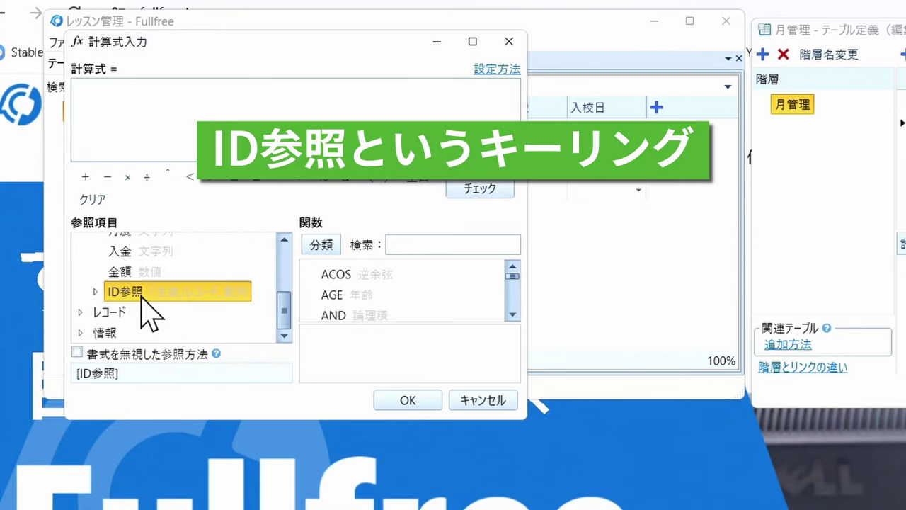
pyautogui.click(95, 291)
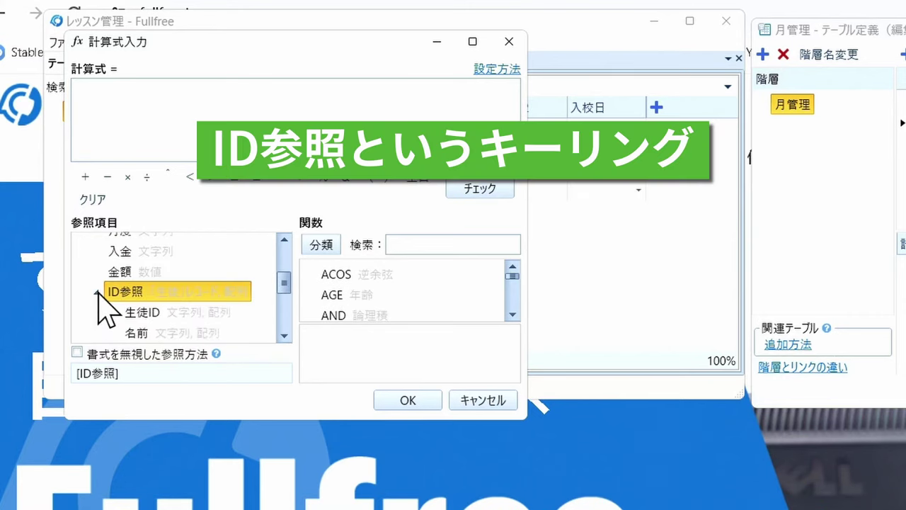
pyautogui.scroll(-1, 189, 305)
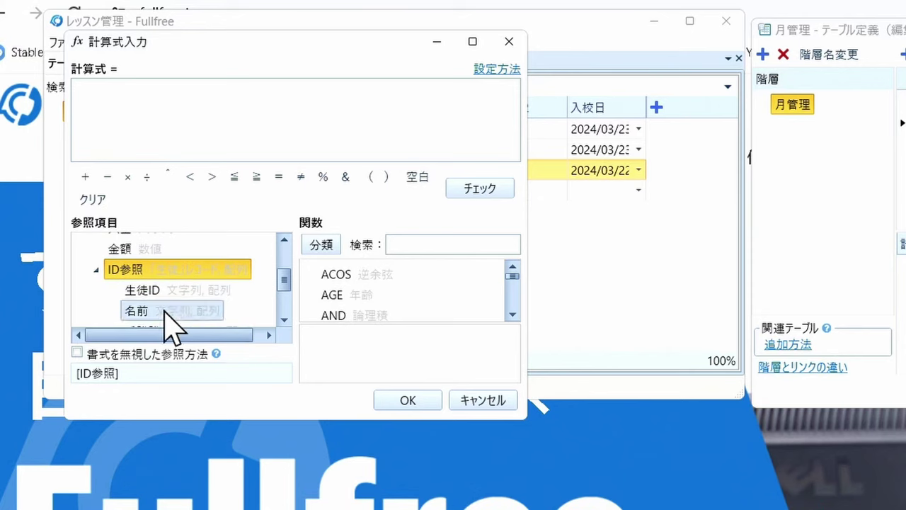
pyautogui.click(172, 327)
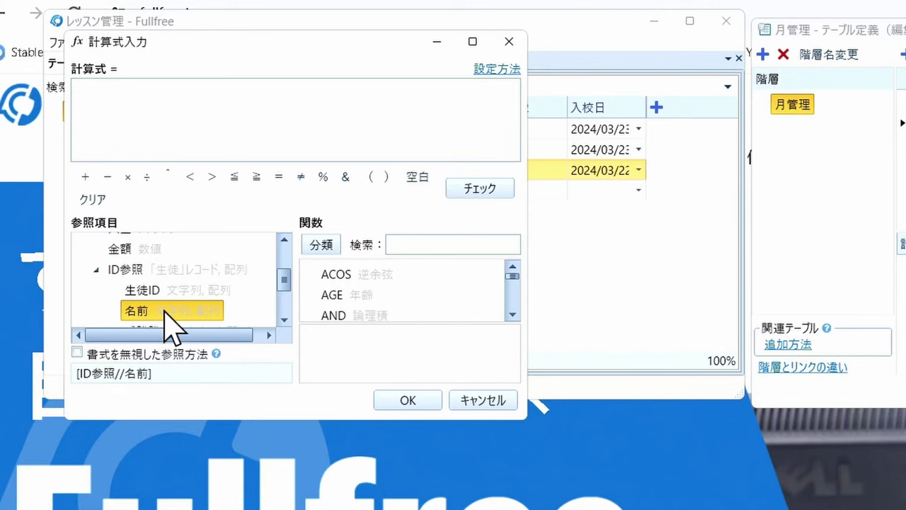
pyautogui.doubleClick(172, 327)
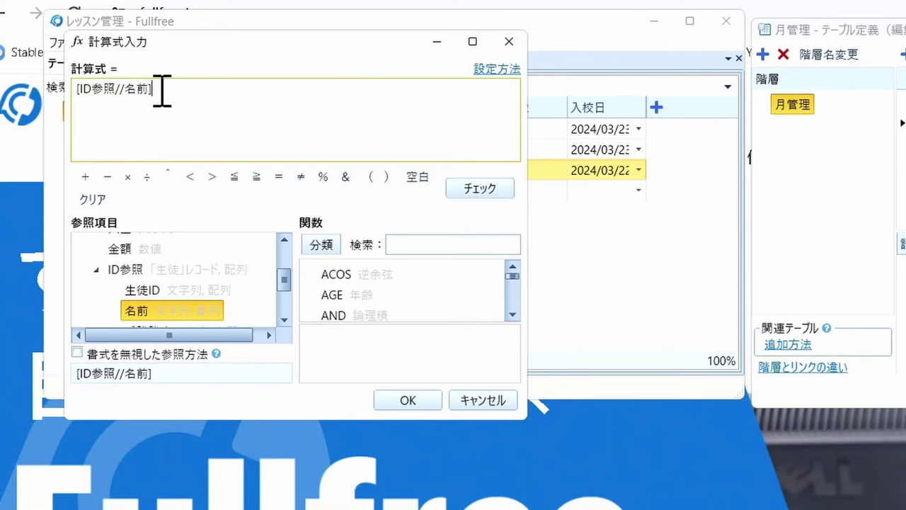
pyautogui.click(405, 401)
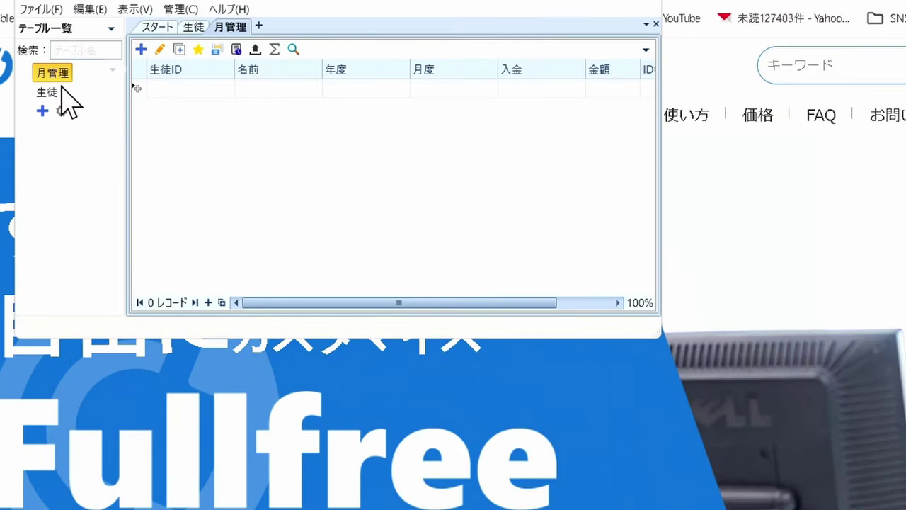
# - In the 月管理 table, start a new record with 生徒ID 0002 so its name is looked up
pyautogui.click(54, 97)
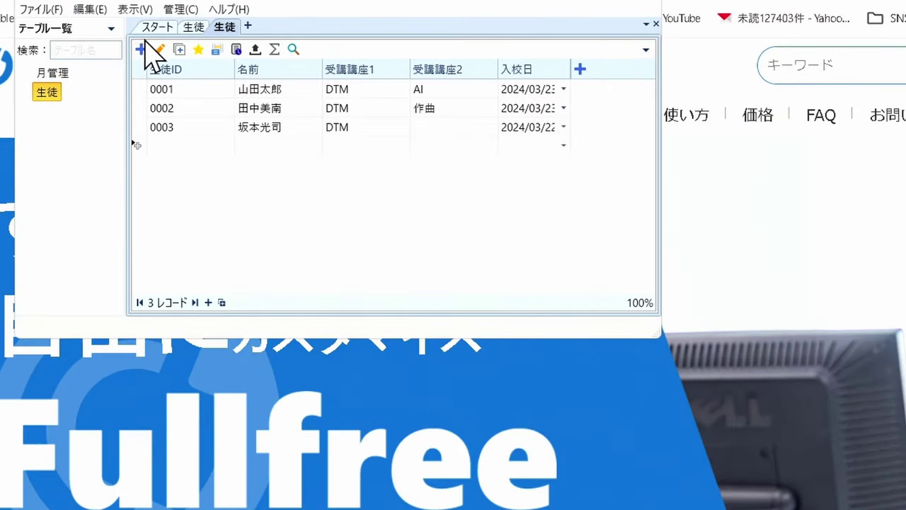
pyautogui.click(214, 31)
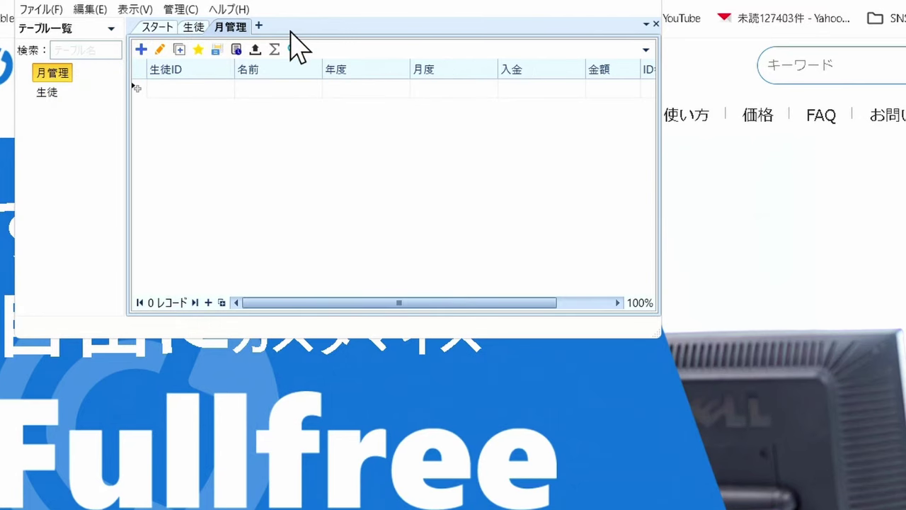
pyautogui.click(193, 29)
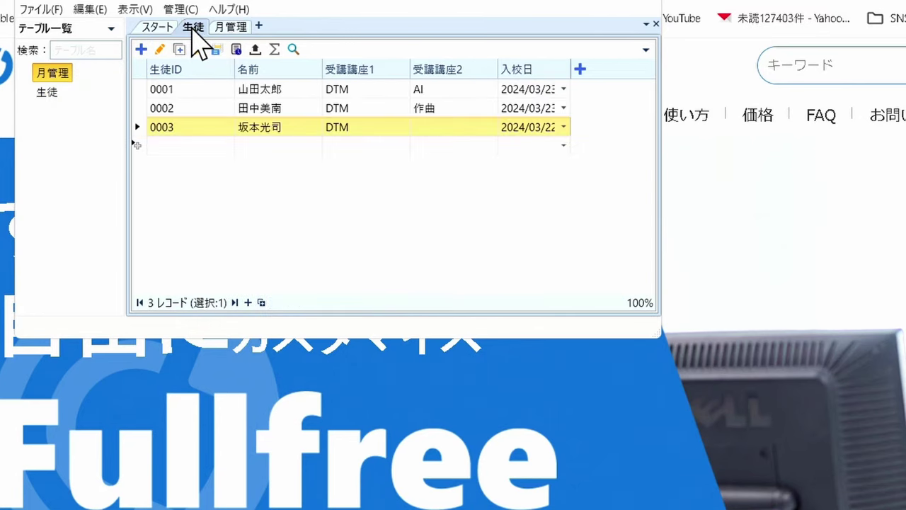
pyautogui.click(235, 27)
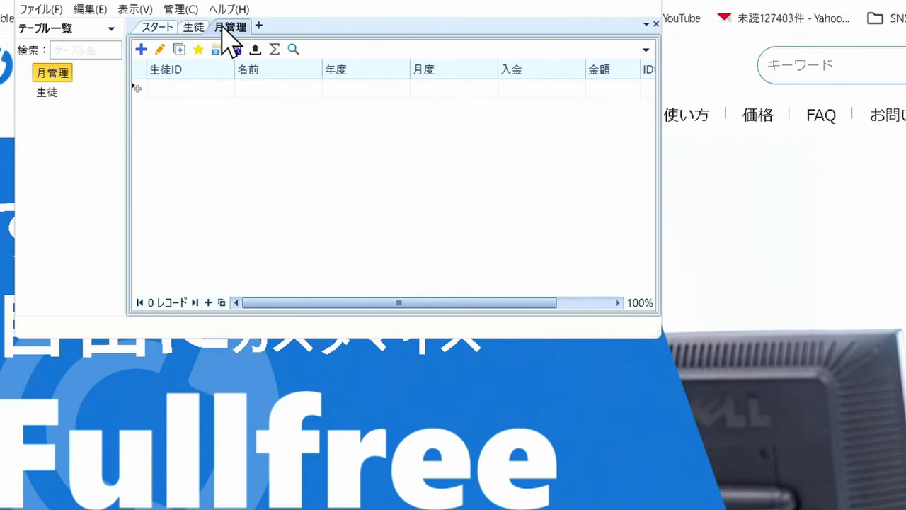
pyautogui.click(205, 88)
pyautogui.write('0001')
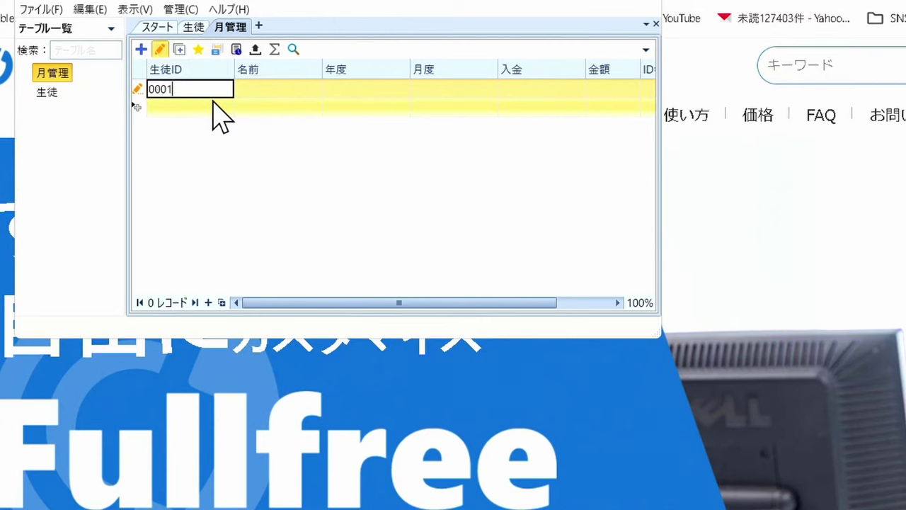
pyautogui.press('Tab')
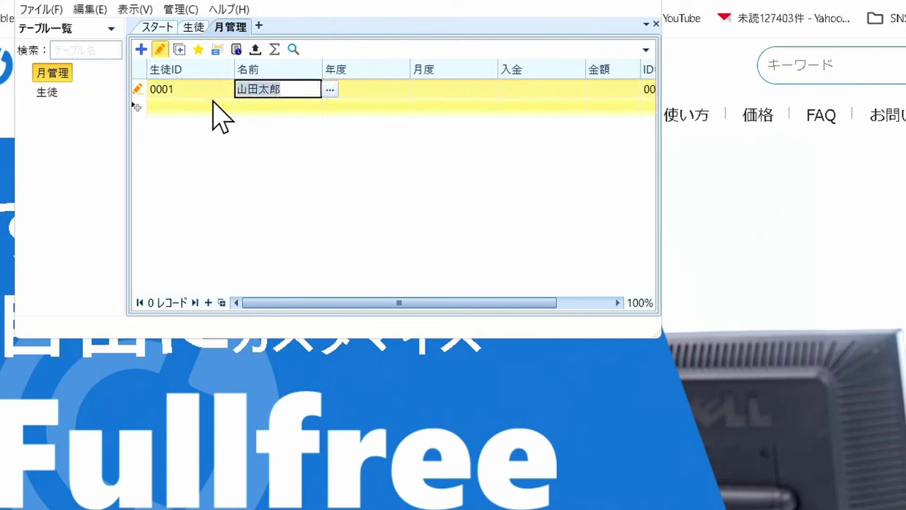
pyautogui.click(185, 91)
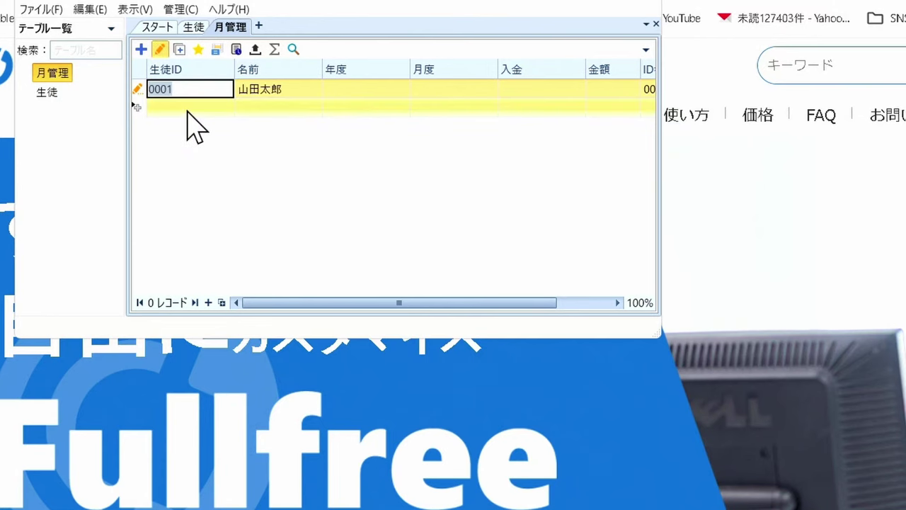
pyautogui.write('0002')
pyautogui.press('Return')
pyautogui.press('Tab')
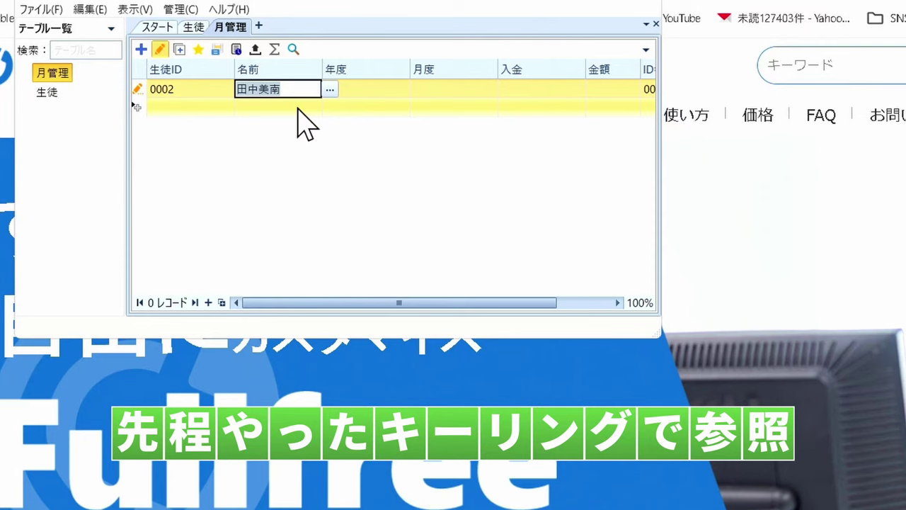
# - Enter 年度 2024, the month and 金額 25000, then widen the window to show all columns
pyautogui.click(330, 89)
pyautogui.click(372, 90)
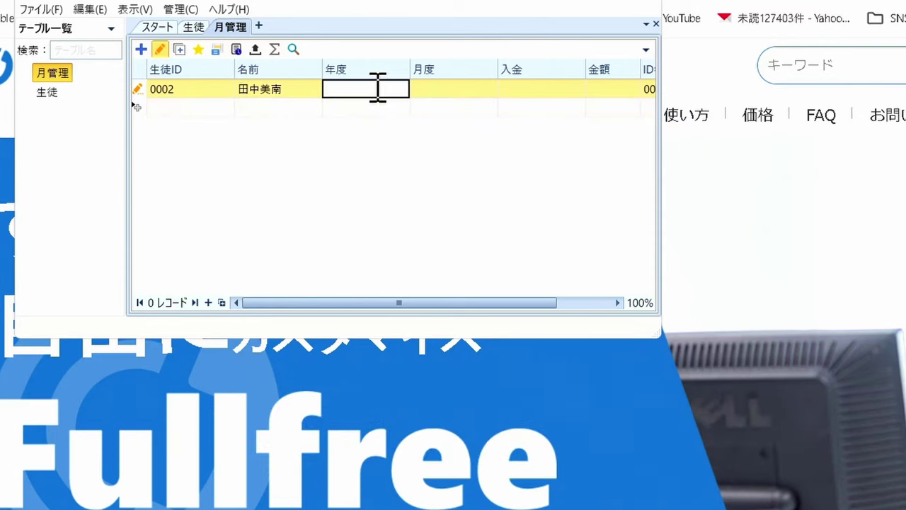
pyautogui.write('2024')
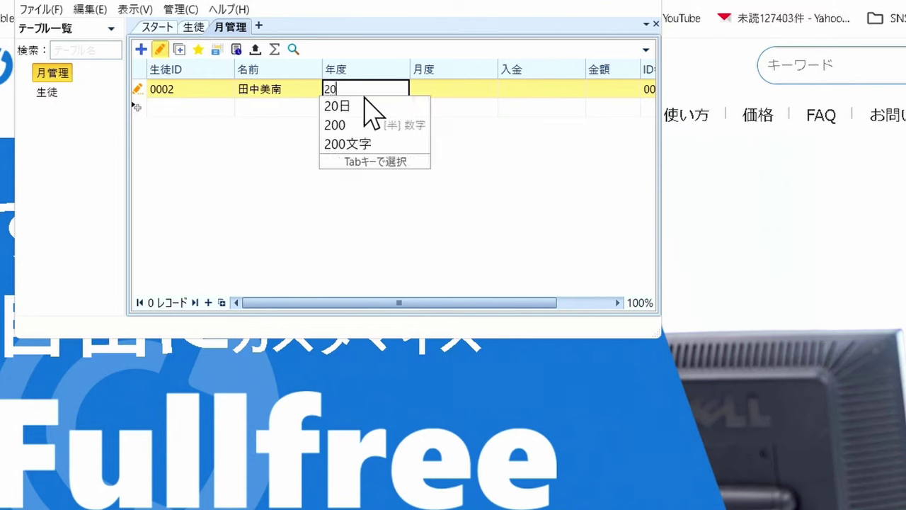
pyautogui.click(418, 95)
pyautogui.write('08')
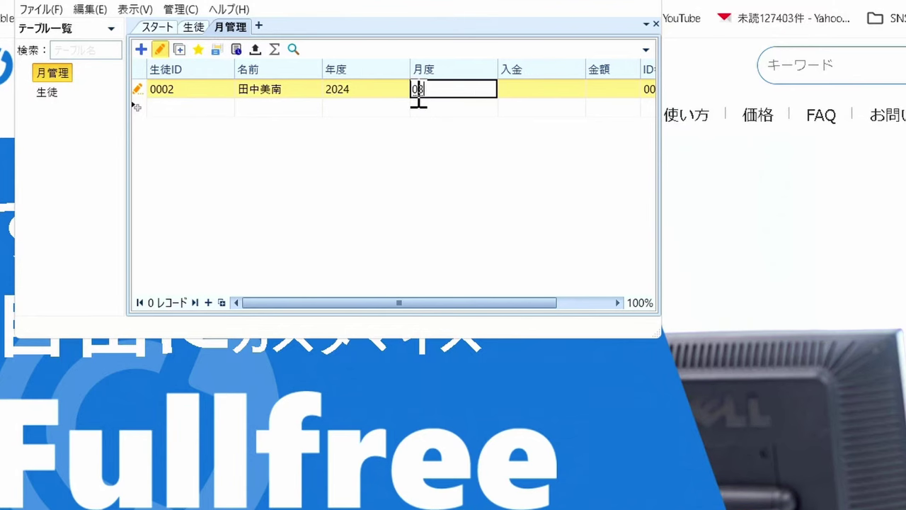
pyautogui.press('Tab')
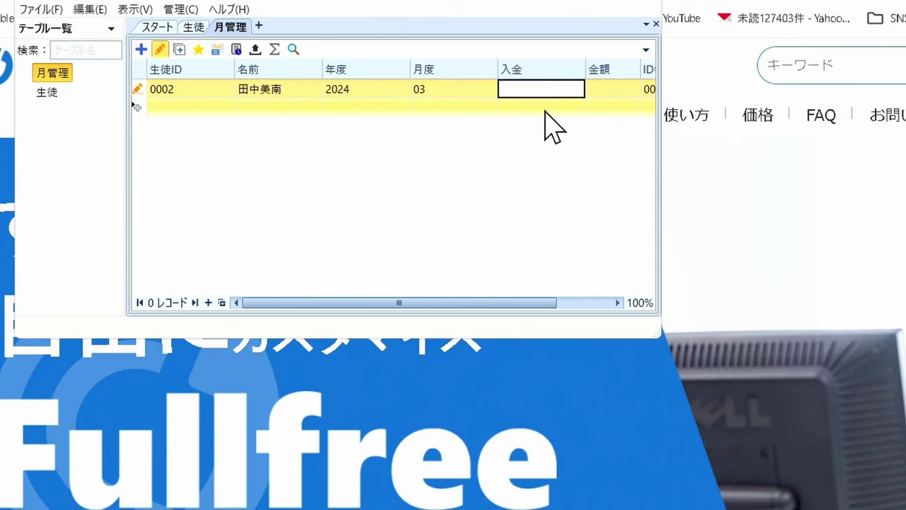
pyautogui.click(611, 91)
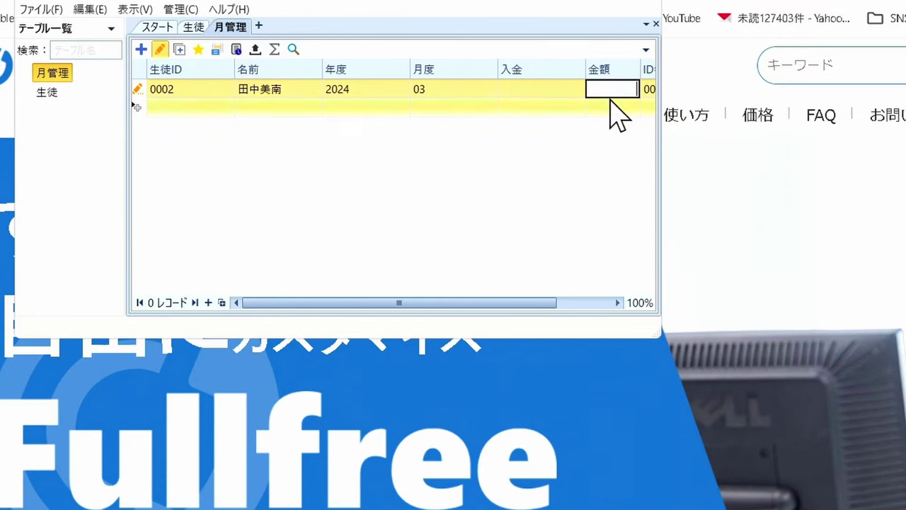
pyautogui.write('25000')
pyautogui.press('Tab')
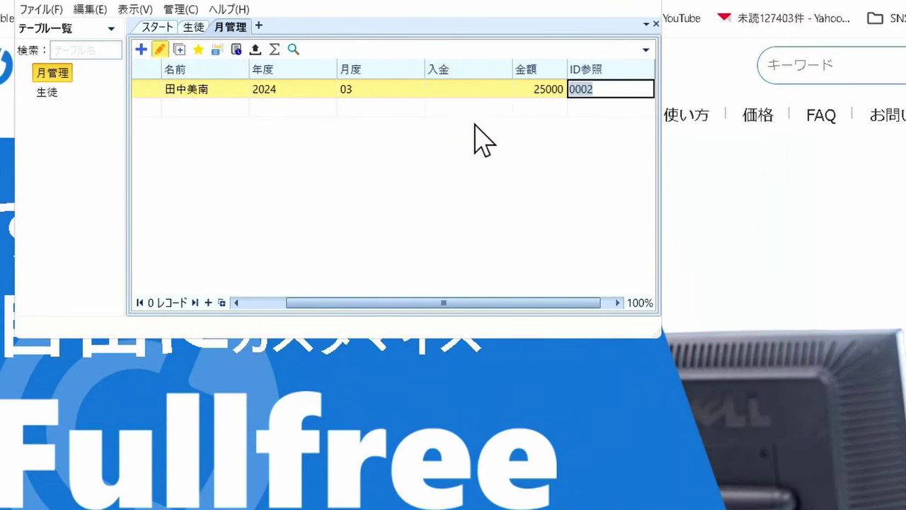
pyautogui.moveTo(660, 189); pyautogui.dragTo(832, 192)
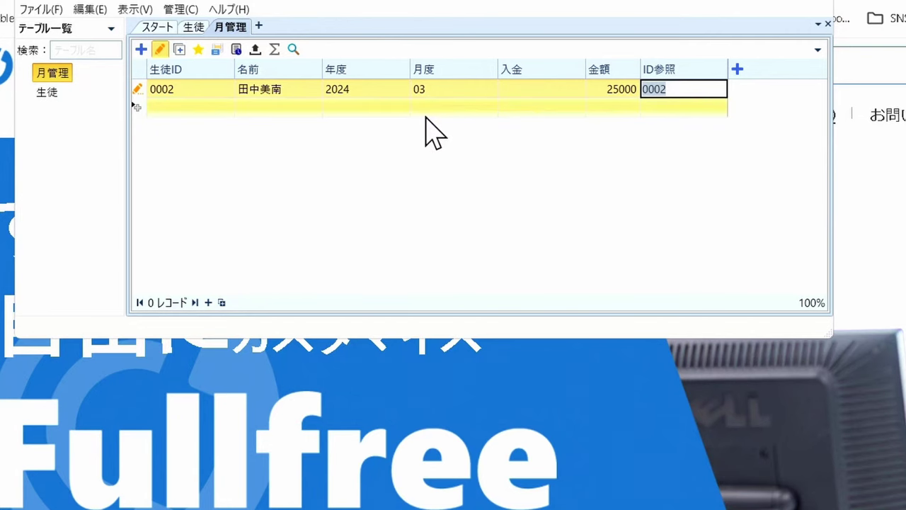
# - Open 月管理's field definitions from テーブル管理 and select the 入金 field
pyautogui.moveTo(64, 88)
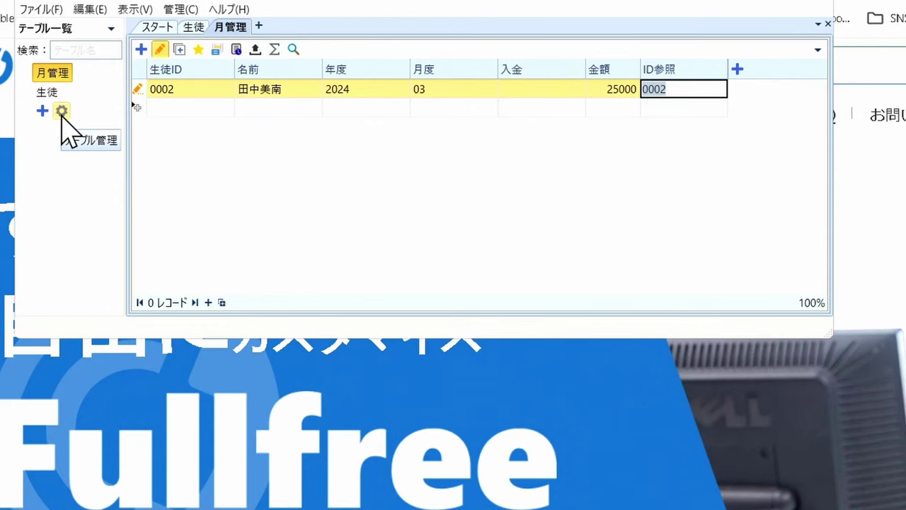
pyautogui.click(62, 113)
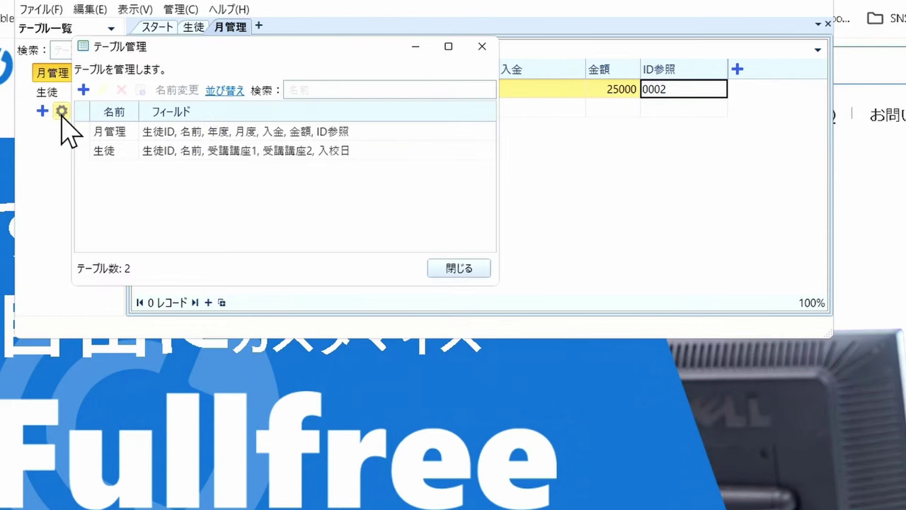
pyautogui.doubleClick(174, 132)
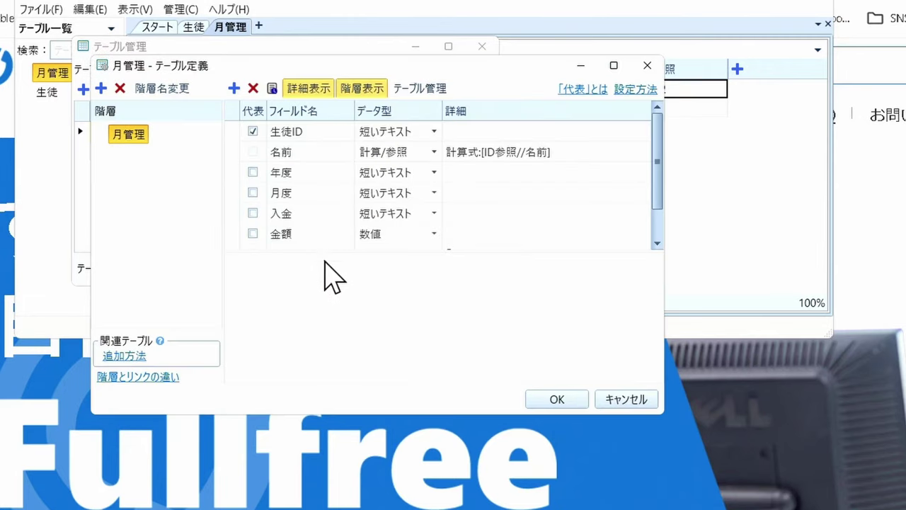
pyautogui.click(319, 217)
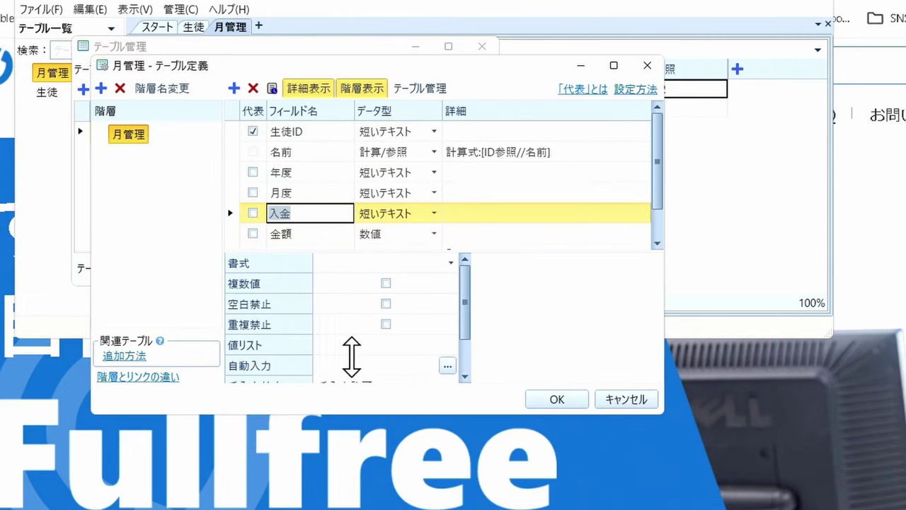
# - Give 入金 a value list of なし and 済 and save the table definition
pyautogui.click(422, 347)
pyautogui.click(448, 345)
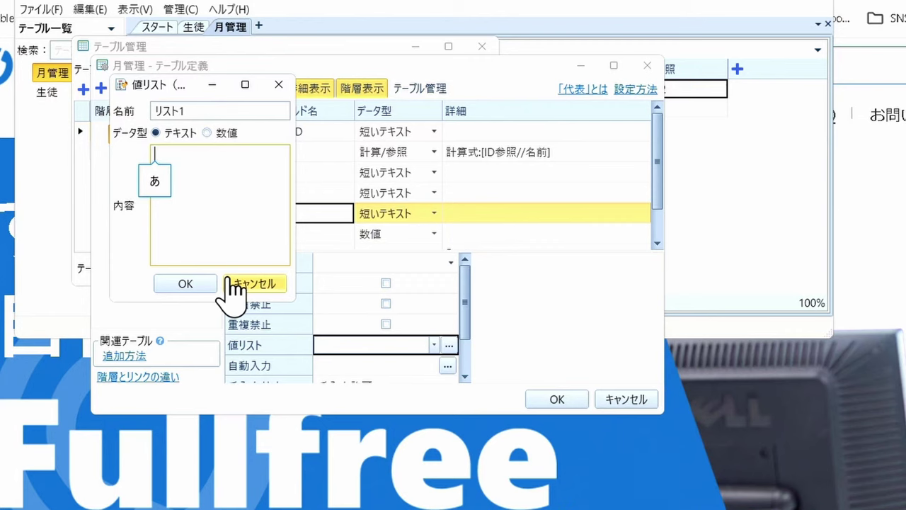
pyautogui.write('なし')
pyautogui.press('Return')
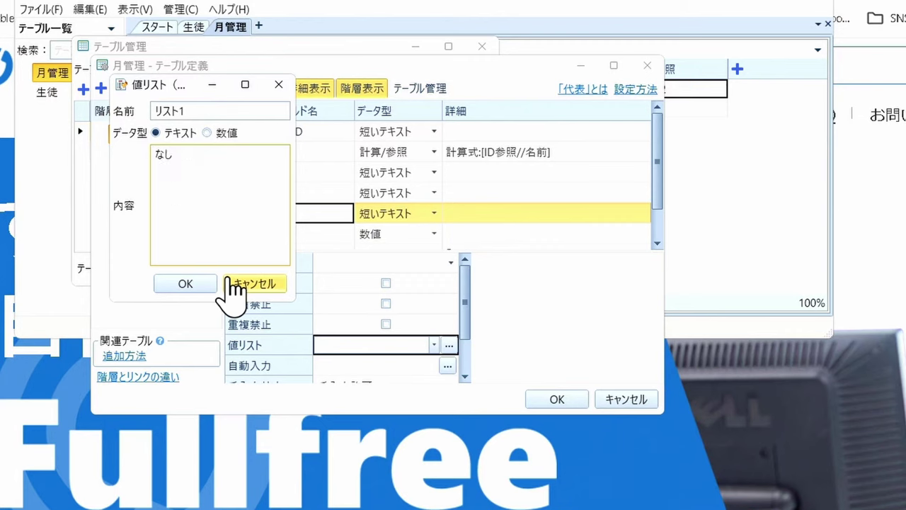
pyautogui.press('Return')
pyautogui.write('済')
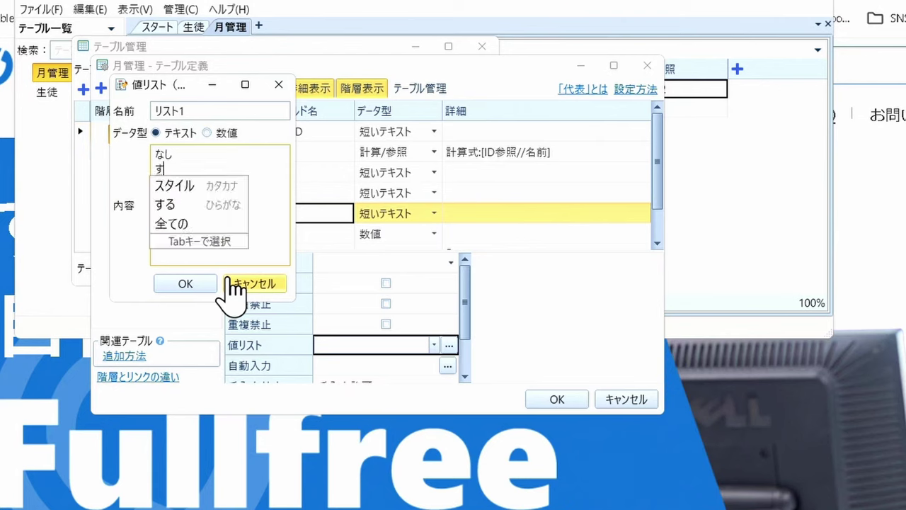
pyautogui.press('Return')
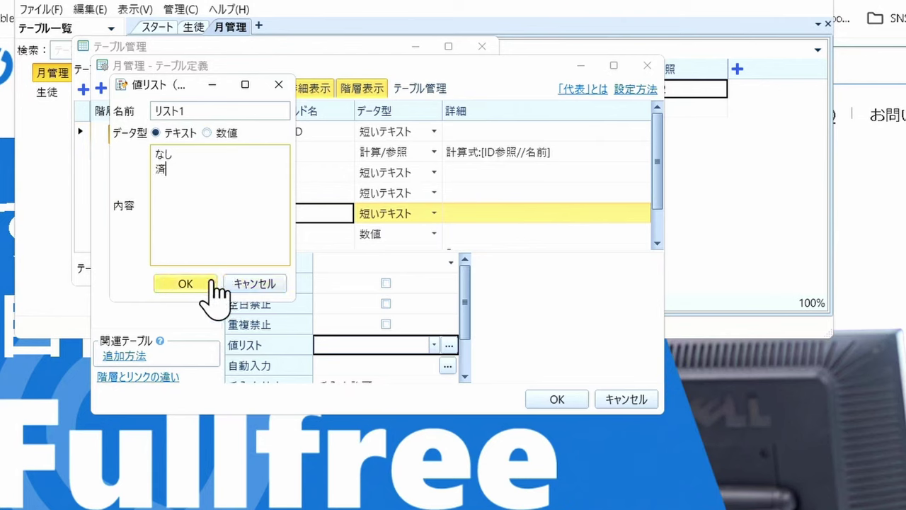
pyautogui.click(205, 283)
pyautogui.click(558, 399)
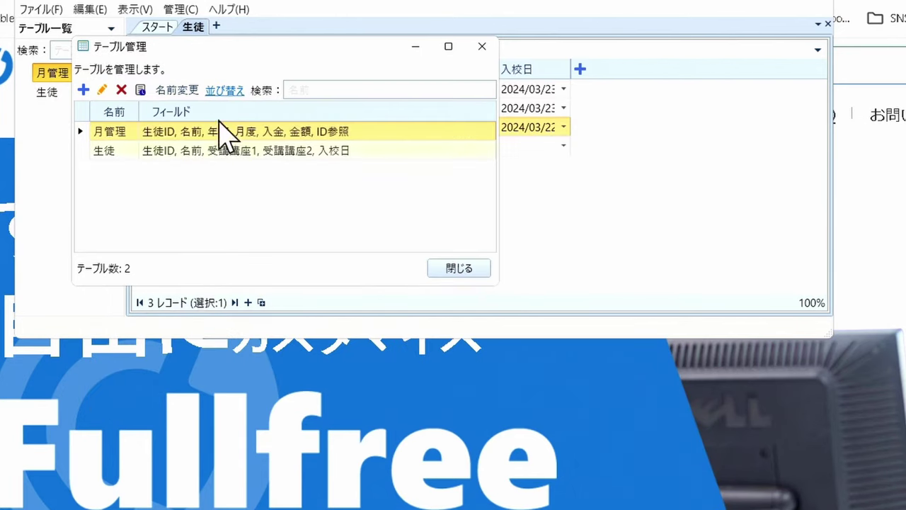
# - Close テーブル管理 and set the existing record's 入金 to なし
pyautogui.moveTo(57, 119)
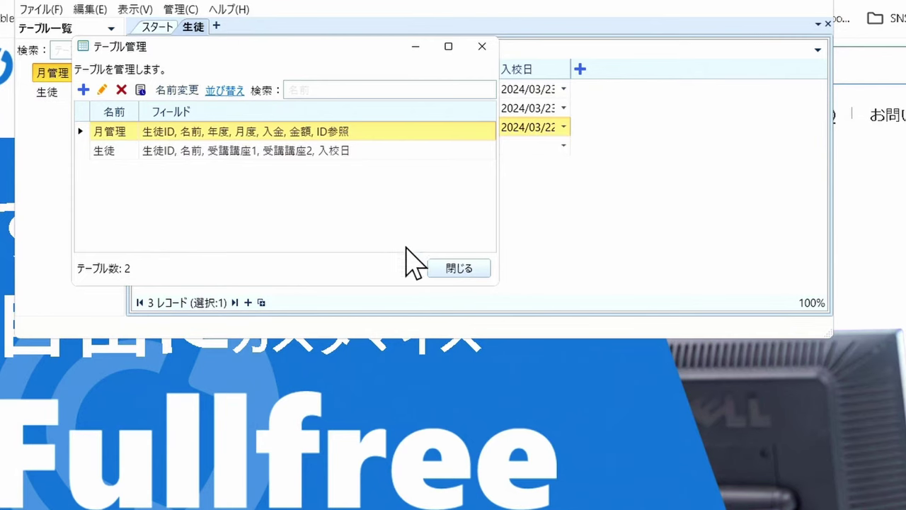
pyautogui.click(456, 269)
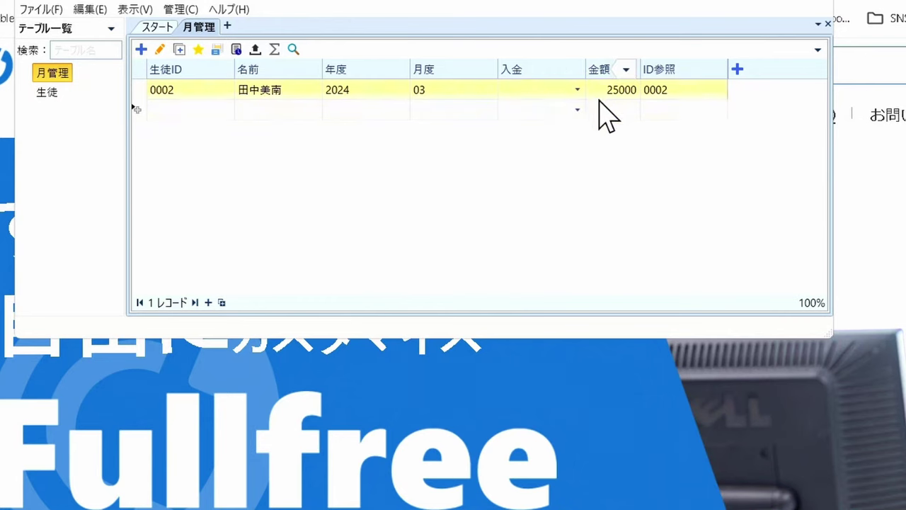
pyautogui.click(578, 91)
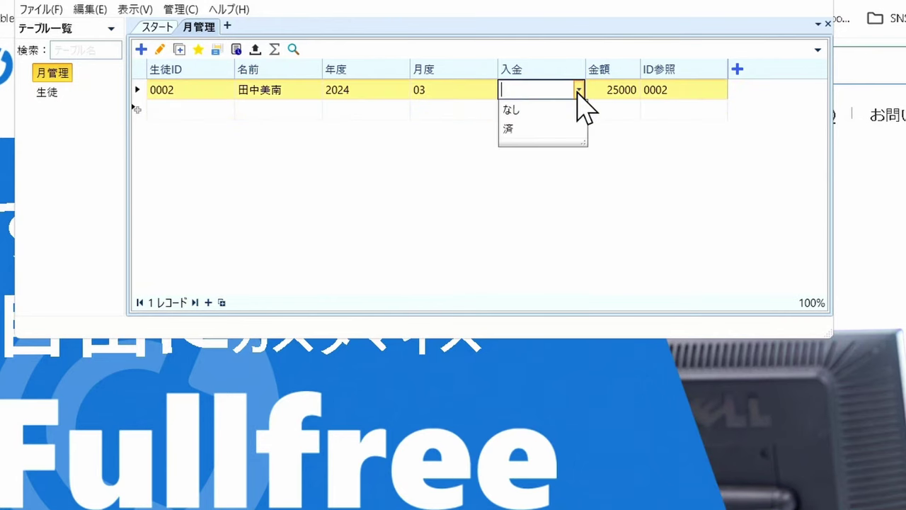
pyautogui.click(545, 113)
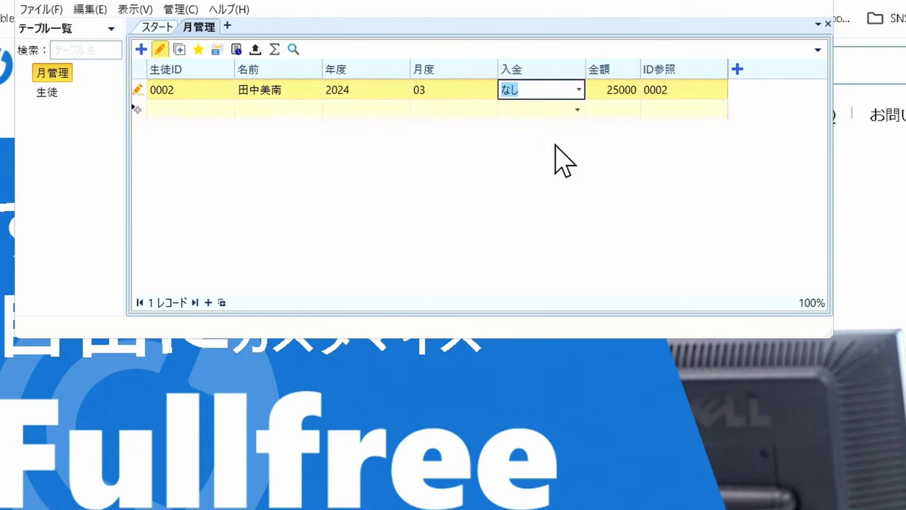
# - Move to the new-record row and reopen the テーブル管理 list
pyautogui.click(461, 111)
pyautogui.moveTo(58, 104)
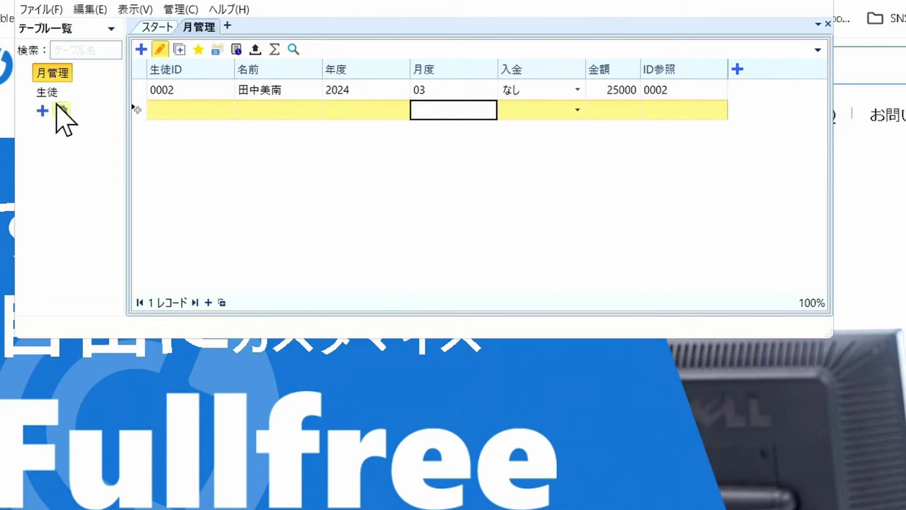
pyautogui.click(62, 111)
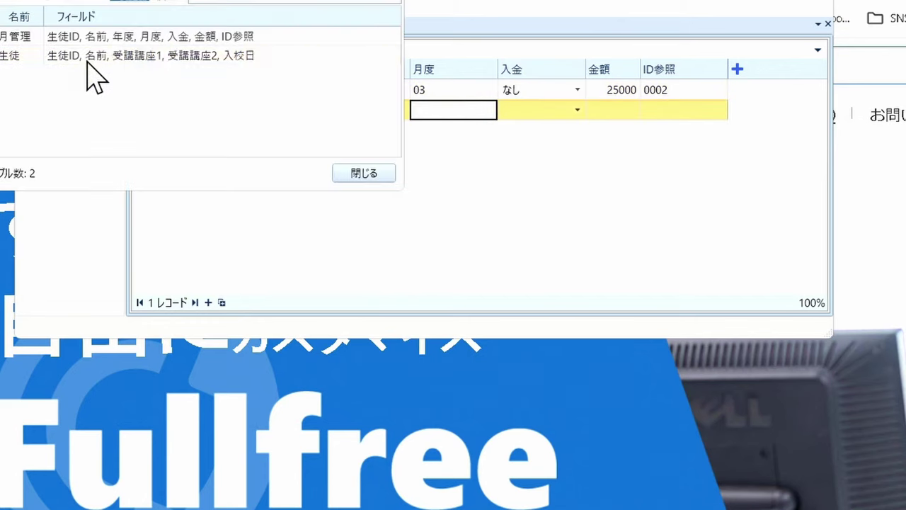
# - In the 月管理 table definition, give the 入金 field an initial value of なし, keeping 短いテキスト
pyautogui.click(105, 39)
pyautogui.doubleClick(105, 39)
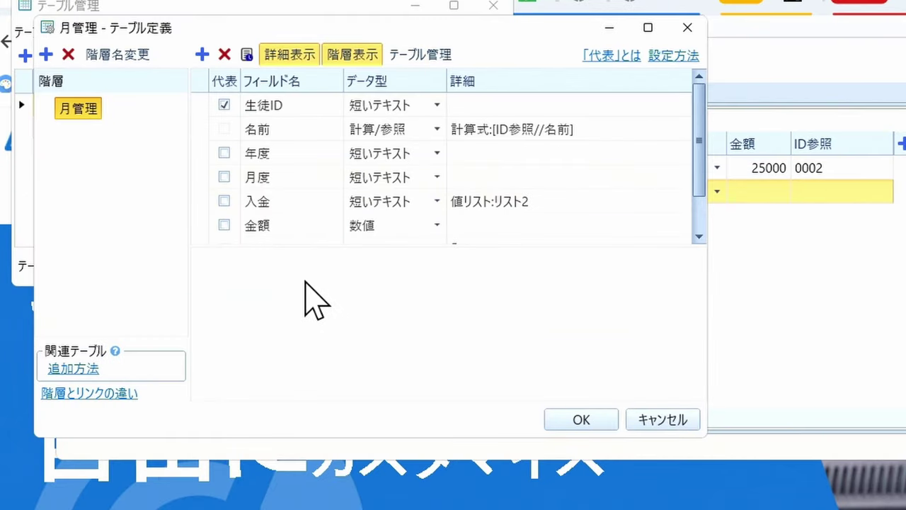
pyautogui.click(403, 205)
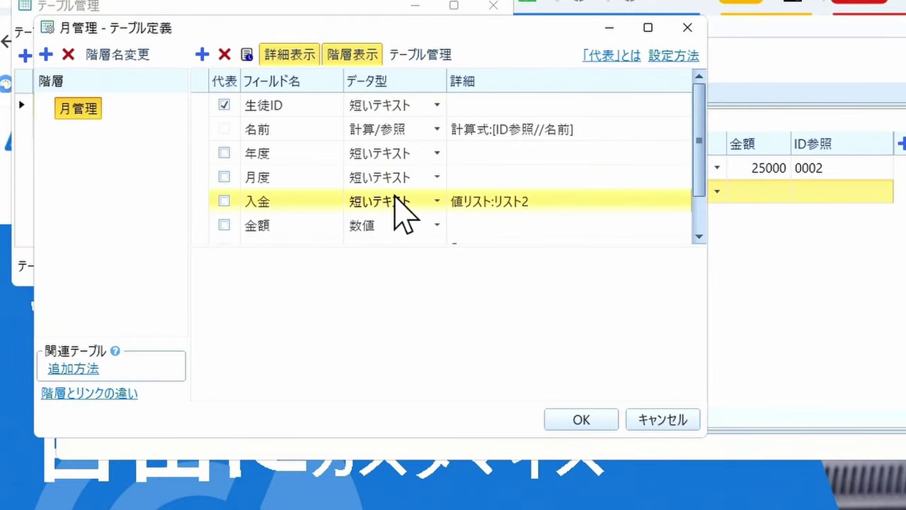
pyautogui.click(398, 202)
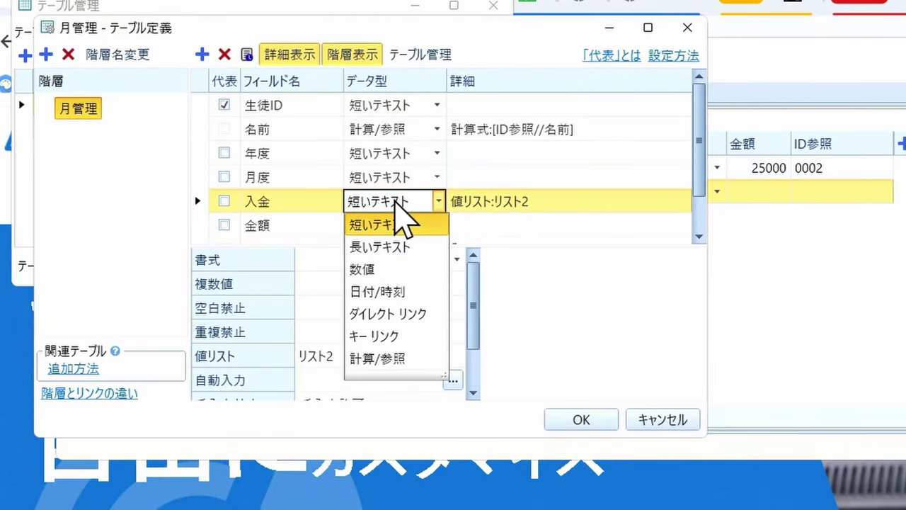
pyautogui.click(316, 207)
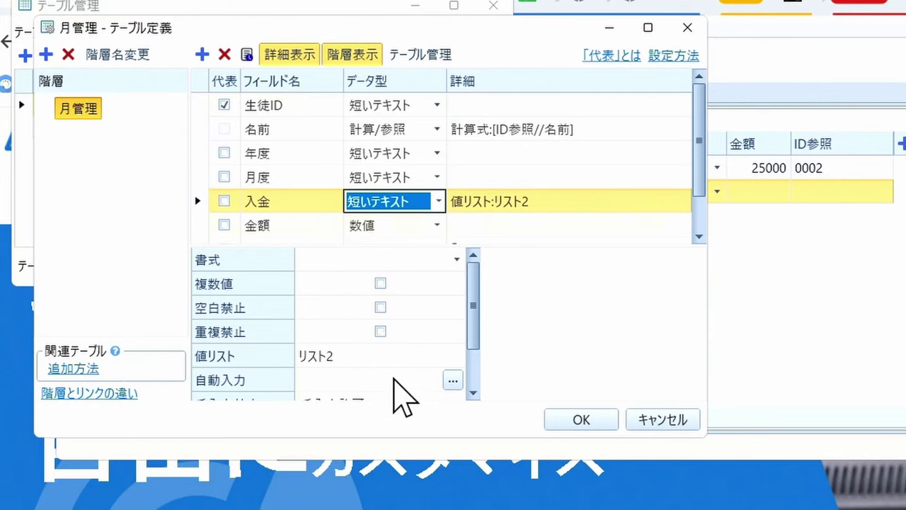
pyautogui.scroll(-1, 404, 398)
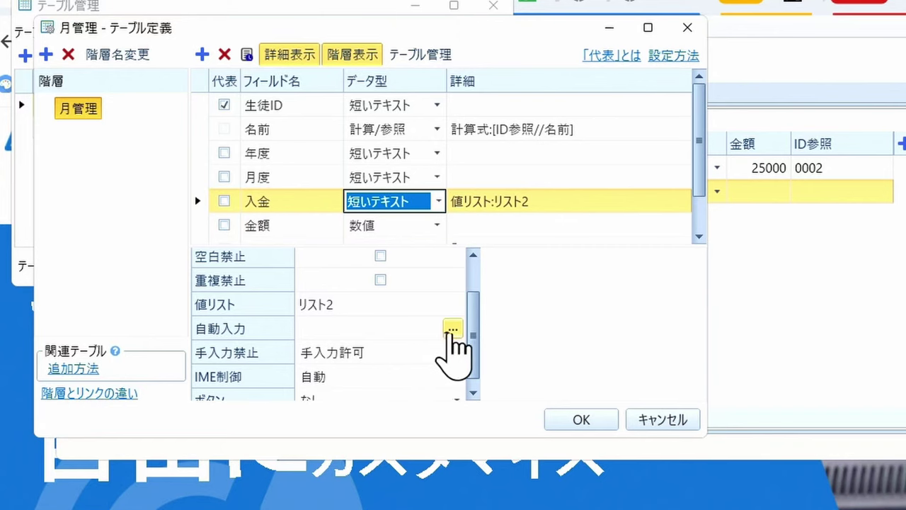
pyautogui.click(452, 329)
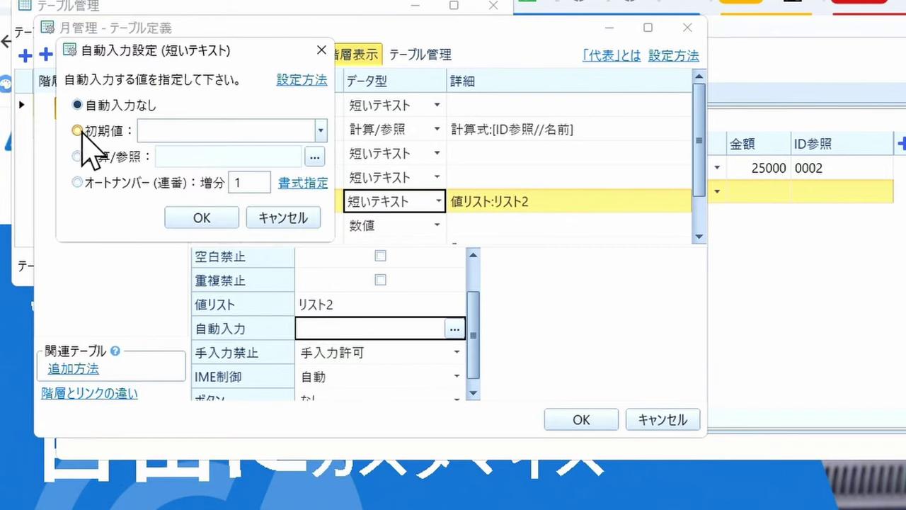
pyautogui.click(77, 131)
pyautogui.write('なし')
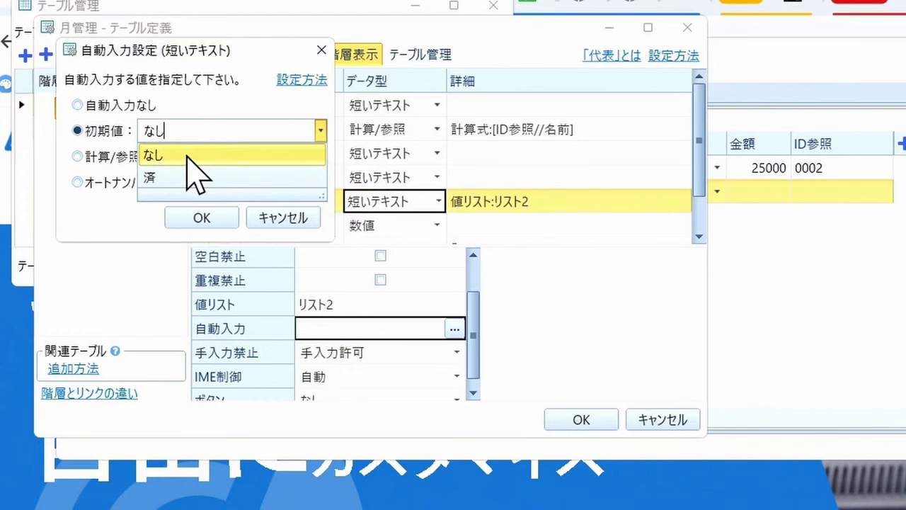
pyautogui.click(187, 157)
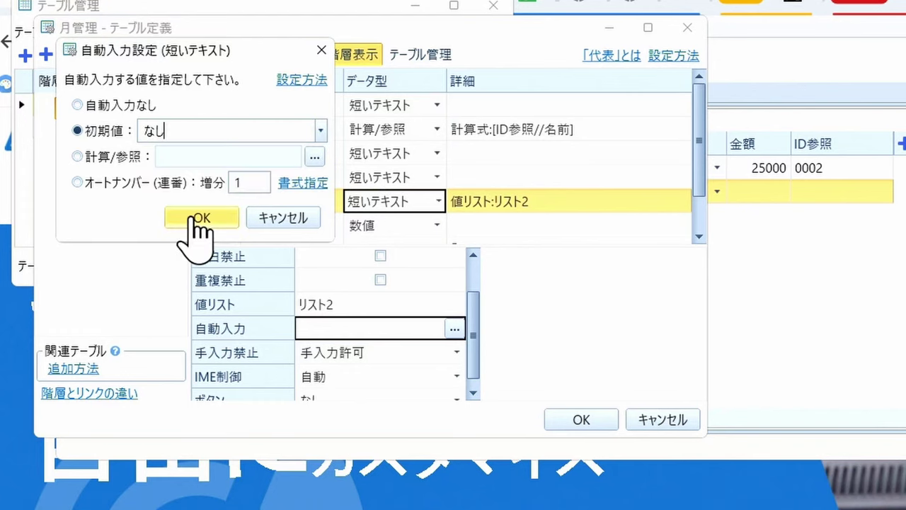
pyautogui.click(201, 218)
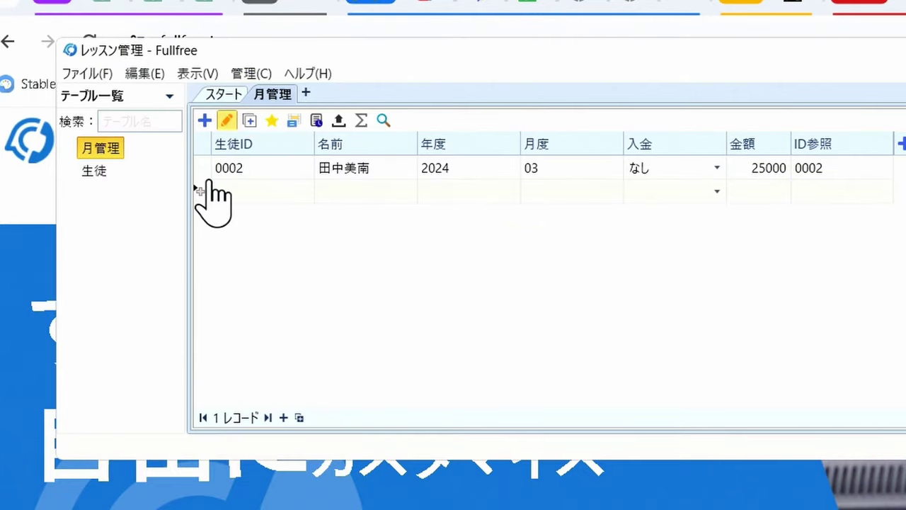
# - Add a 月管理 record for student 0001 with 年度 2024, 月度 03 and 金額 20000
pyautogui.click(205, 121)
pyautogui.click(205, 193)
pyautogui.write('0001')
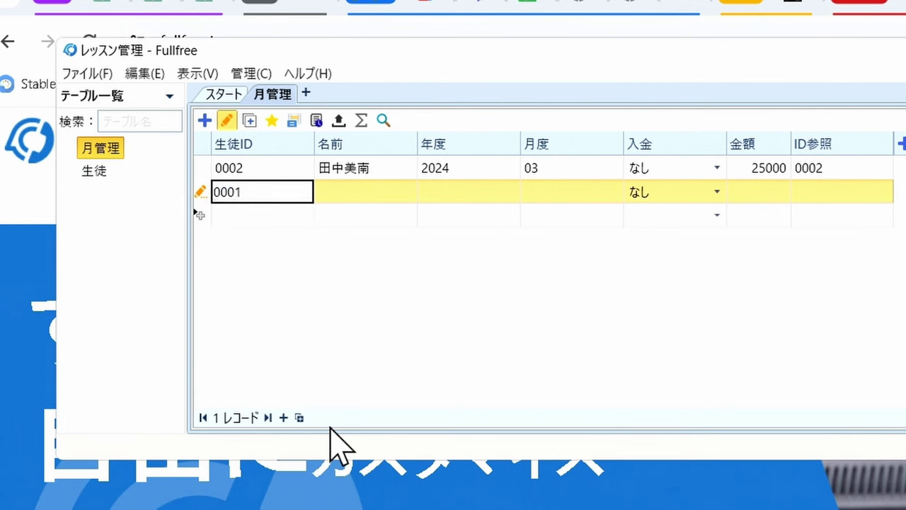
pyautogui.press('Tab')
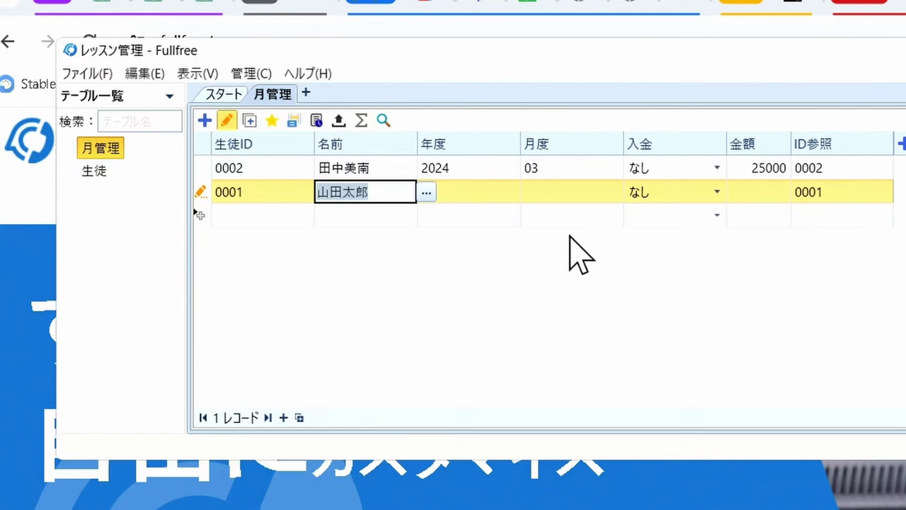
pyautogui.press('Tab')
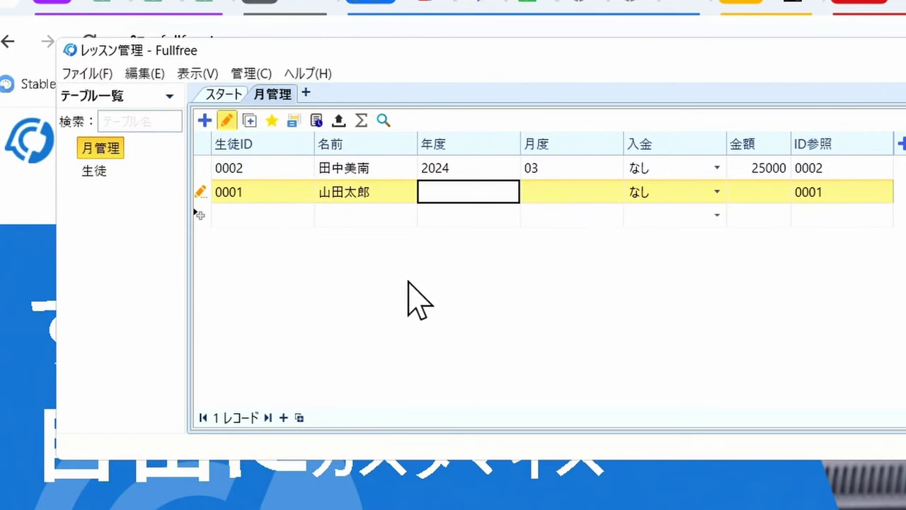
pyautogui.write('2024')
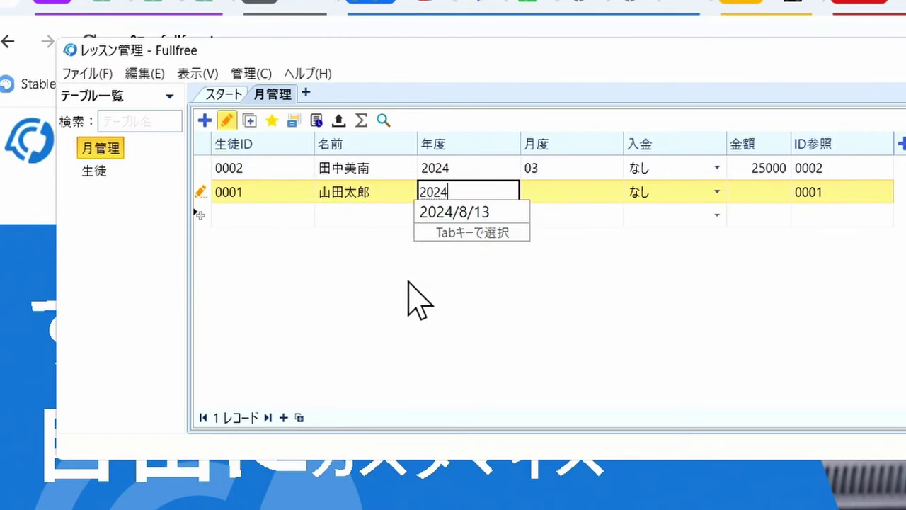
pyautogui.press('Tab')
pyautogui.write('03')
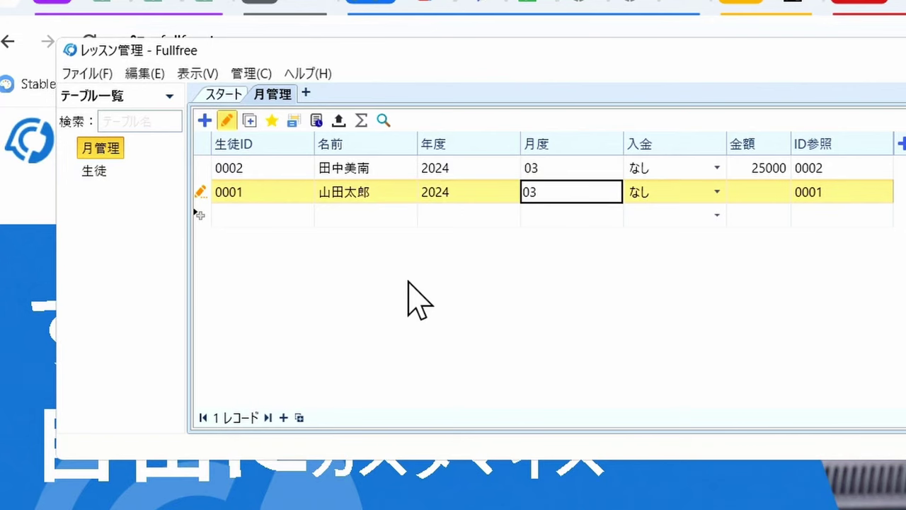
pyautogui.press('Tab')
pyautogui.write('2000')
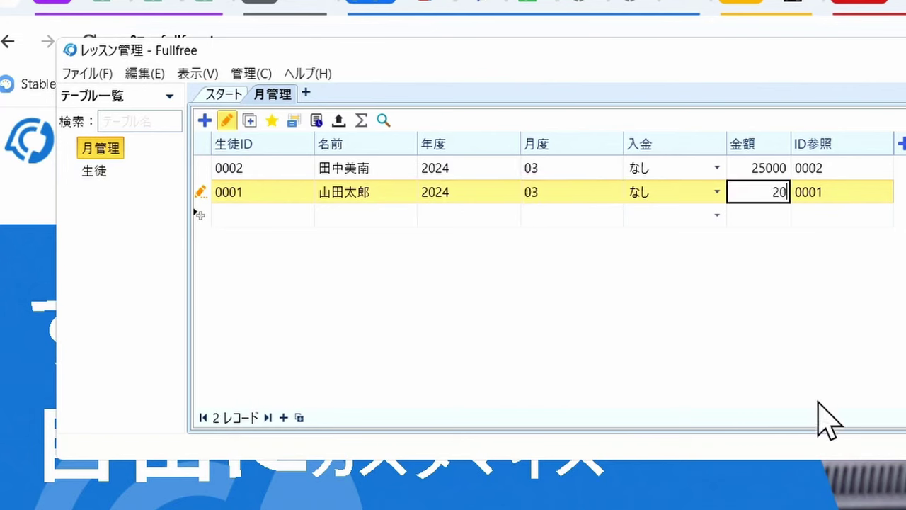
pyautogui.press('Tab')
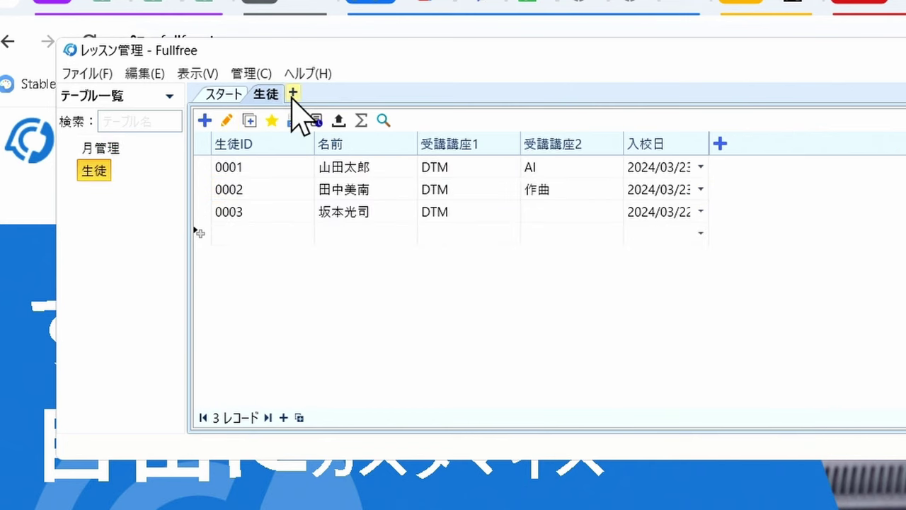
# - Open the 月管理 table in a new tab and compare it with the 生徒 records
pyautogui.click(293, 93)
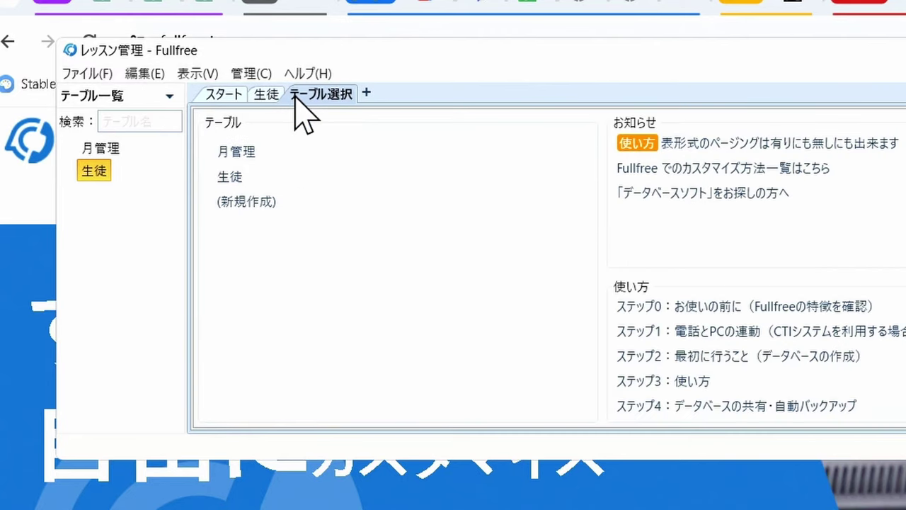
pyautogui.doubleClick(276, 157)
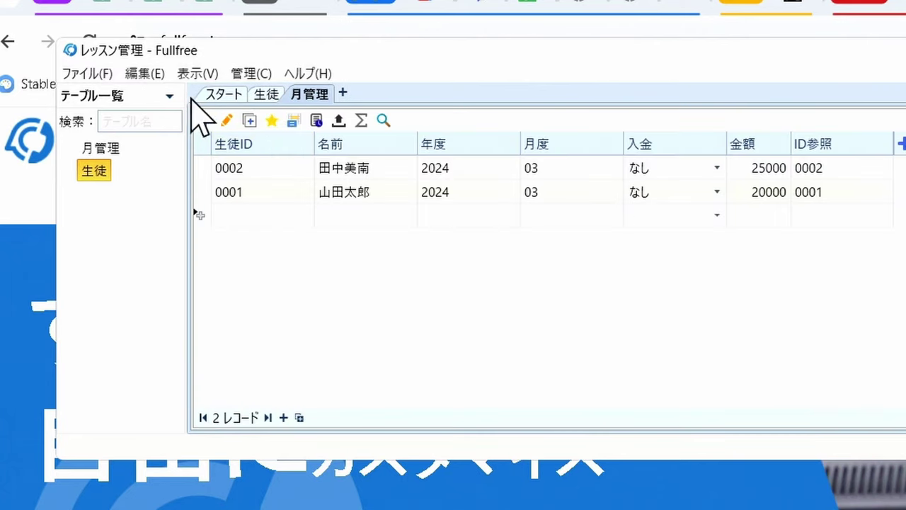
pyautogui.click(262, 92)
pyautogui.click(319, 93)
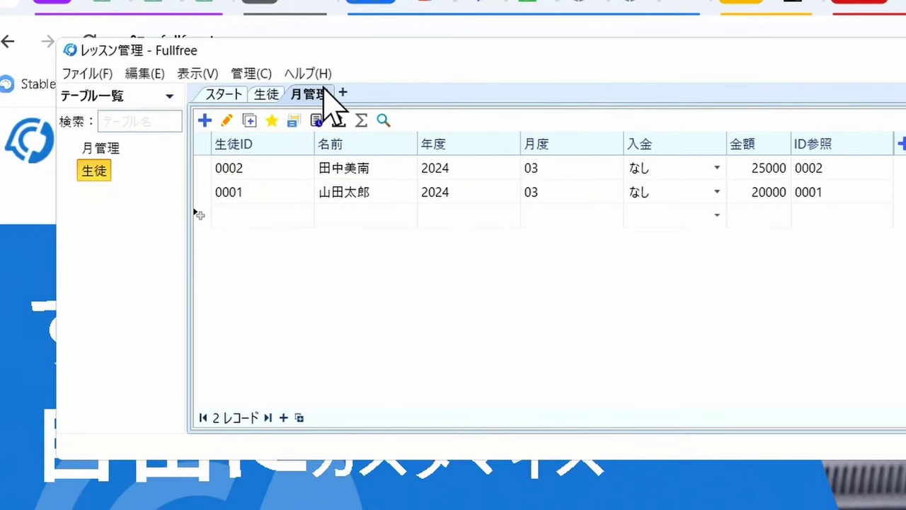
pyautogui.click(267, 93)
pyautogui.click(314, 93)
pyautogui.click(266, 94)
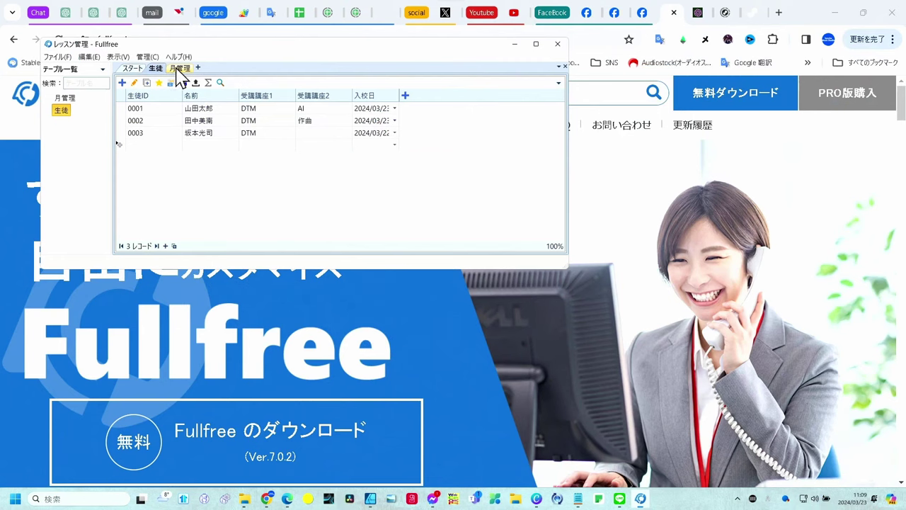
pyautogui.click(308, 95)
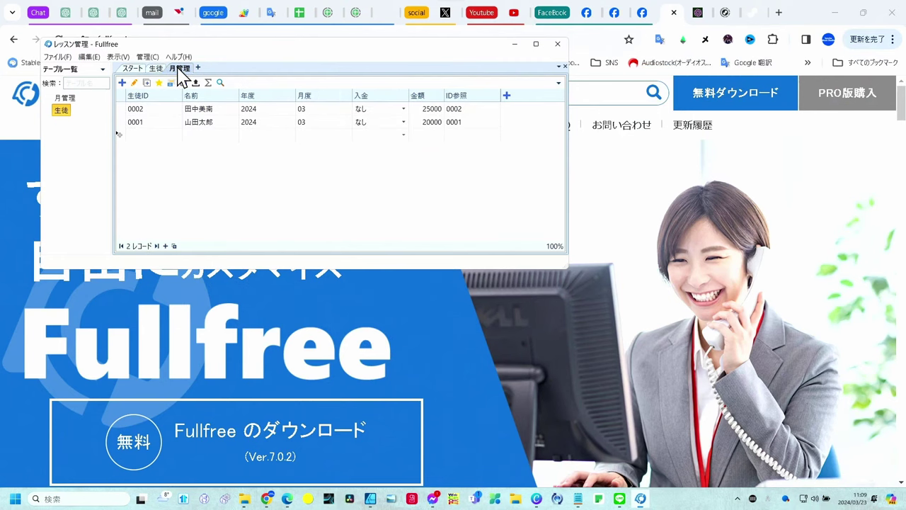
# - Float 月管理 in its own window at the lower left, then open 生徒's field definitions
pyautogui.moveTo(182, 74); pyautogui.dragTo(403, 283)
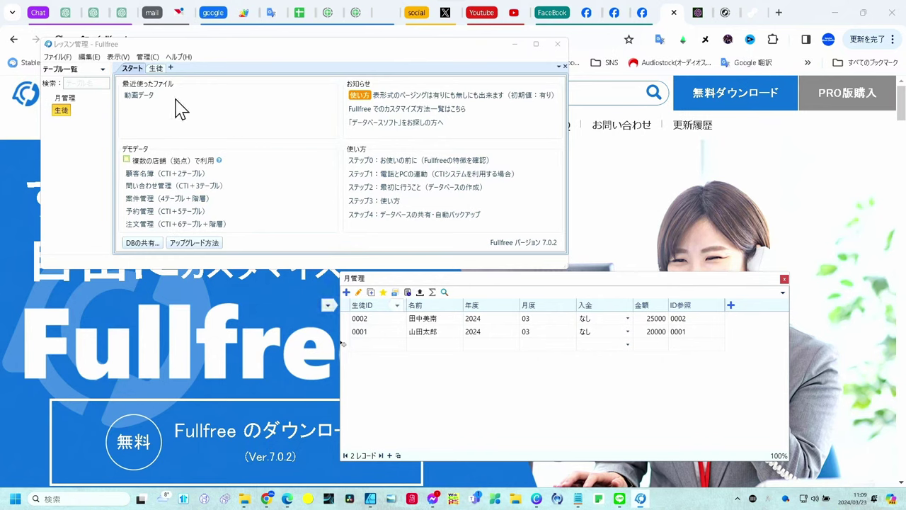
pyautogui.click(155, 68)
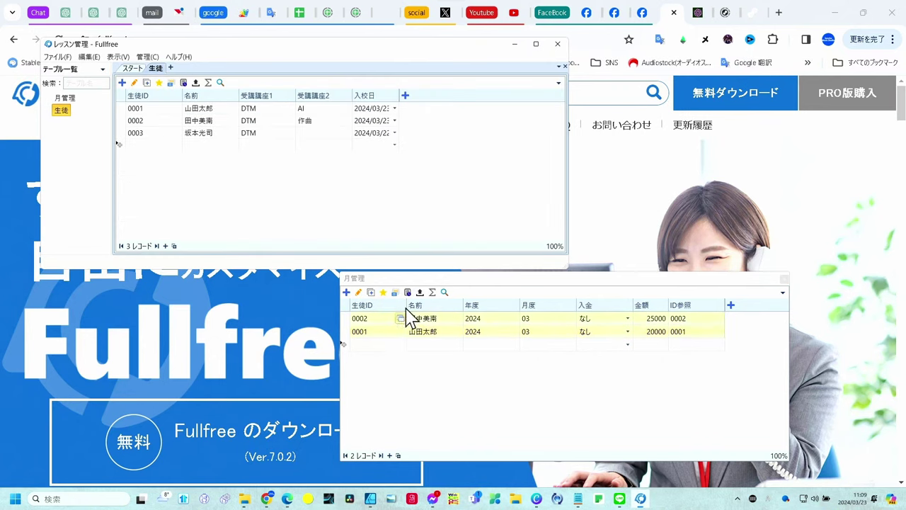
pyautogui.moveTo(442, 278); pyautogui.dragTo(210, 279)
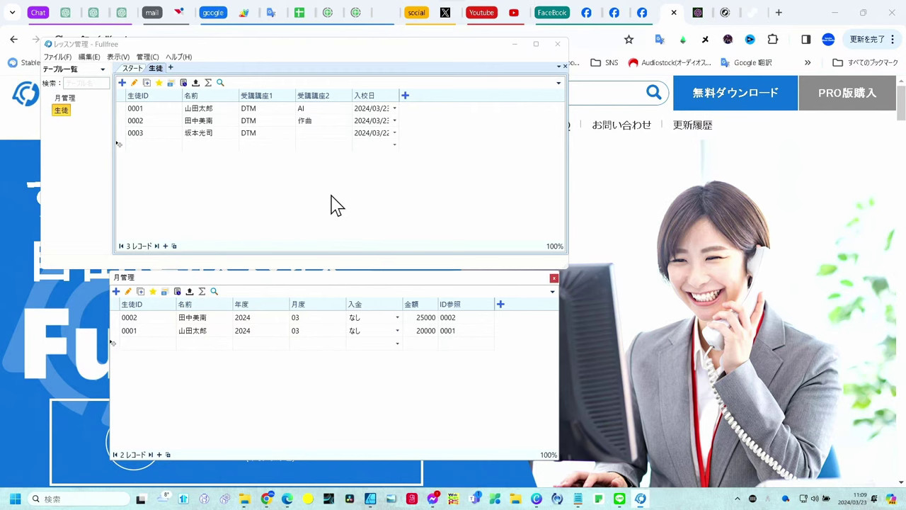
pyautogui.click(68, 112)
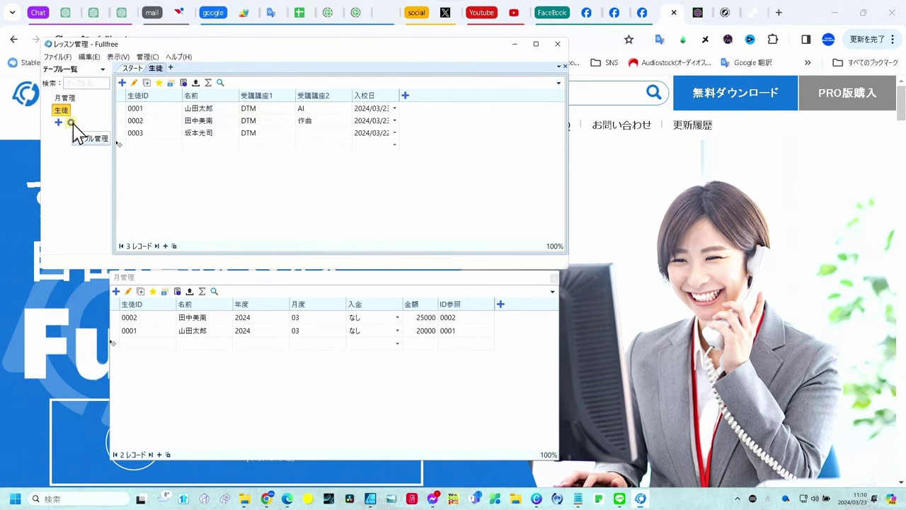
pyautogui.click(71, 122)
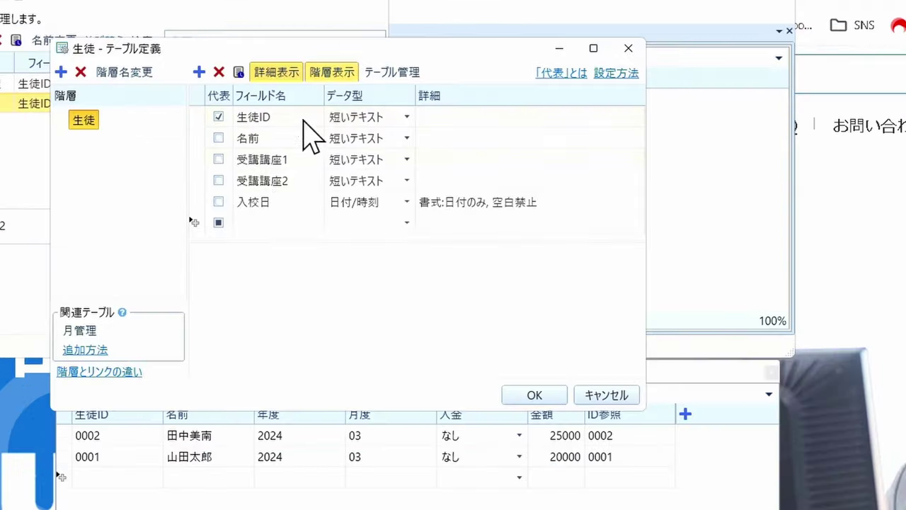
# - Add a new 数値 field named 入金額合計 to the 生徒 table
pyautogui.click(235, 184)
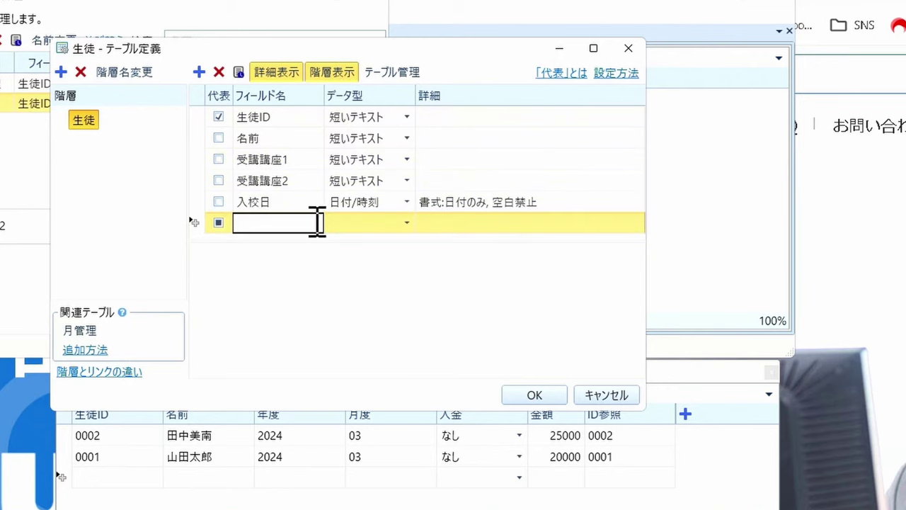
pyautogui.press('Zenkaku_Hankaku')
pyautogui.write('にゅうきんがく')
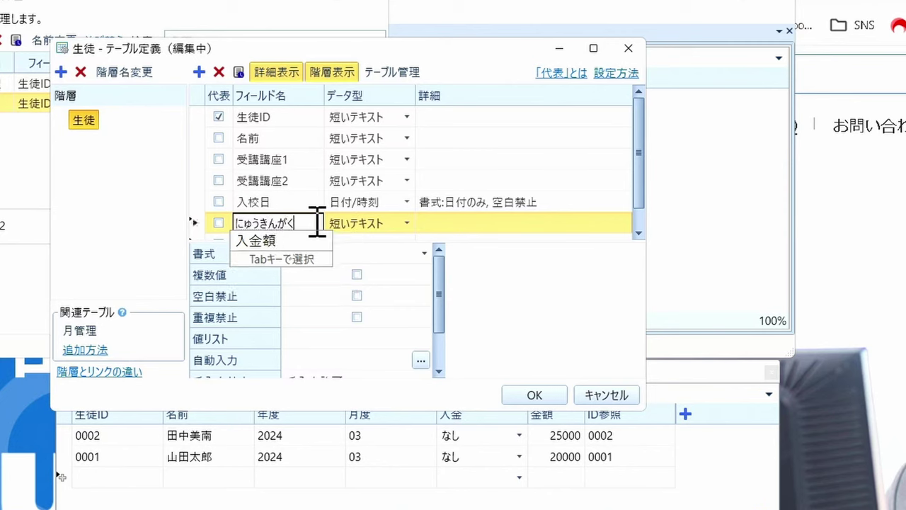
pyautogui.press('space')
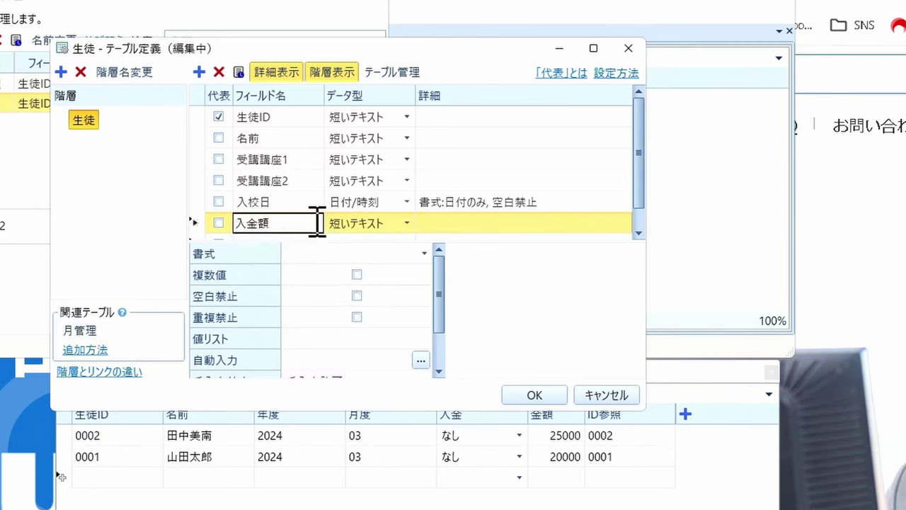
pyautogui.write('goukei')
pyautogui.press('space')
pyautogui.click(328, 223)
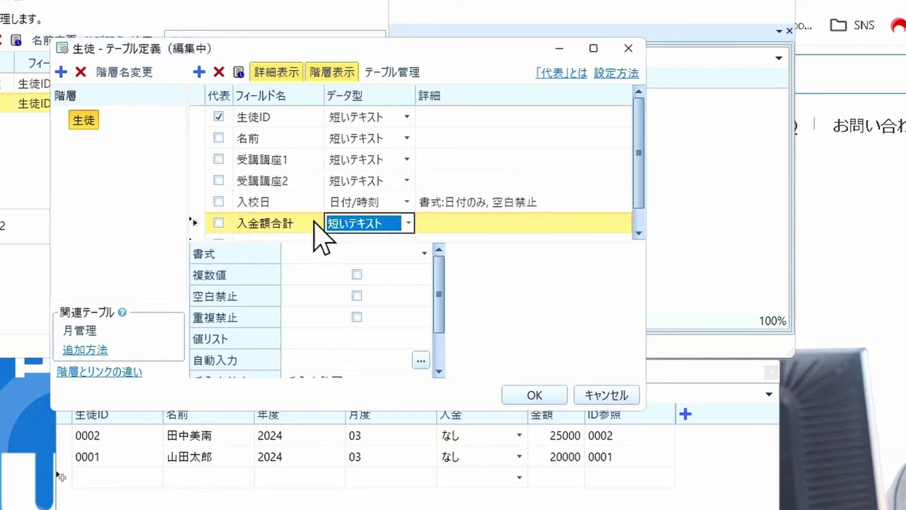
pyautogui.click(407, 223)
pyautogui.press('Escape')
pyautogui.press('Down')
pyautogui.press('Down')
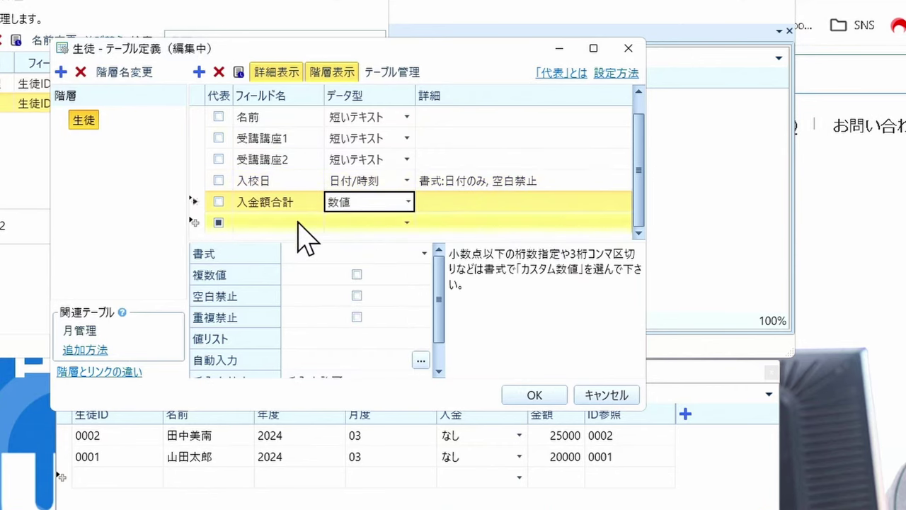
# - Add a キーリング field of type キー リンク linking to 月管理 on its 生徒ID field
pyautogui.click(301, 223)
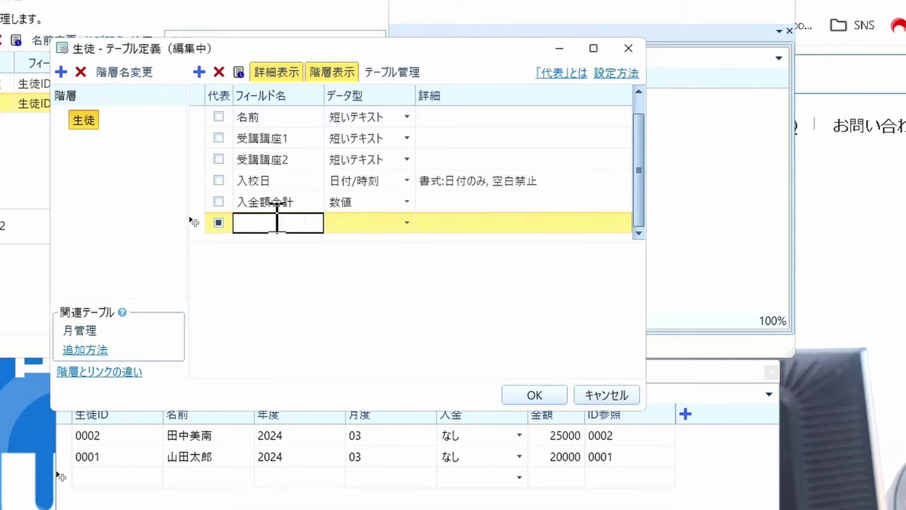
pyautogui.write('キーリング')
pyautogui.press('Return')
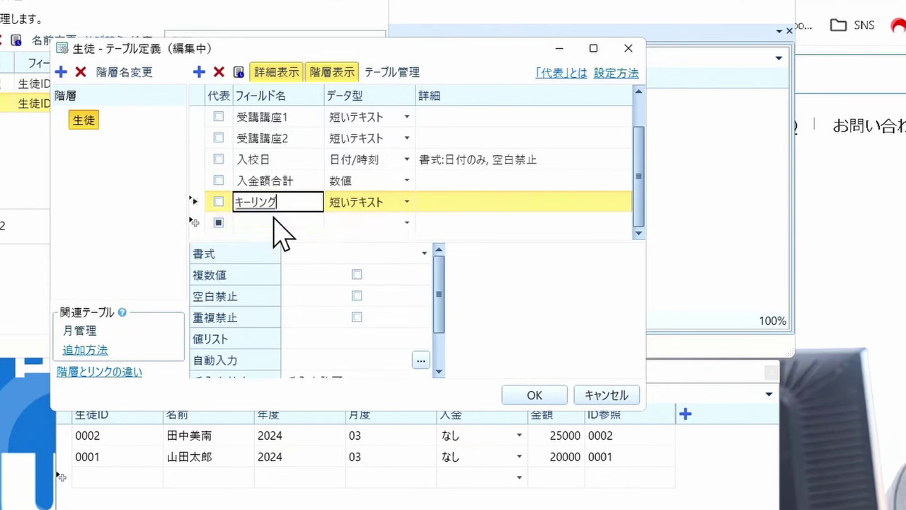
pyautogui.click(407, 202)
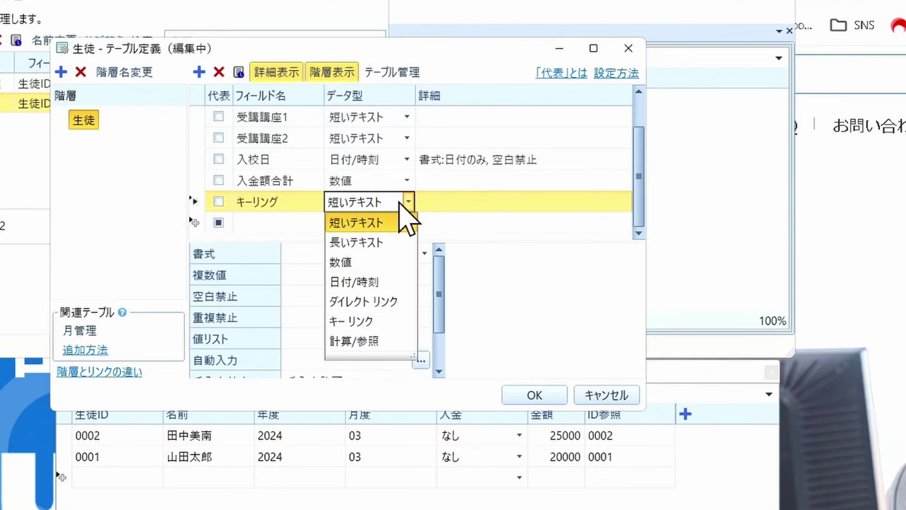
pyautogui.click(365, 320)
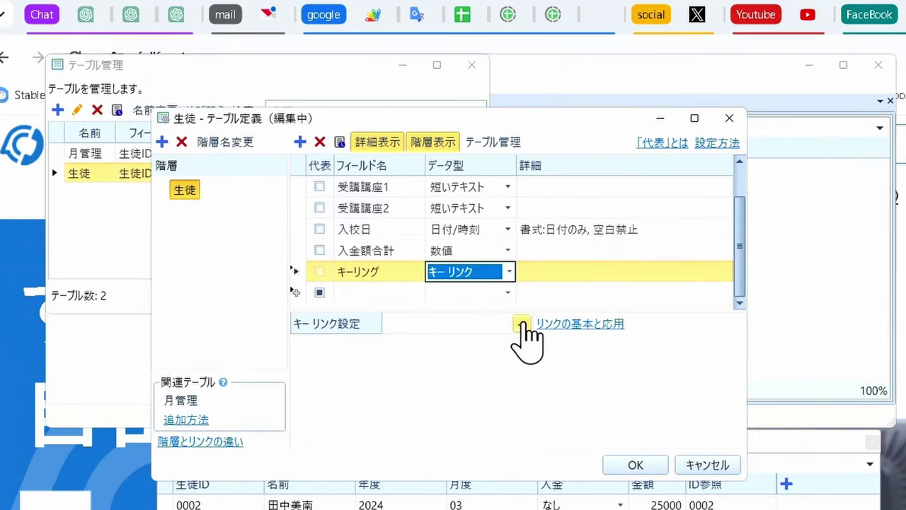
pyautogui.click(421, 254)
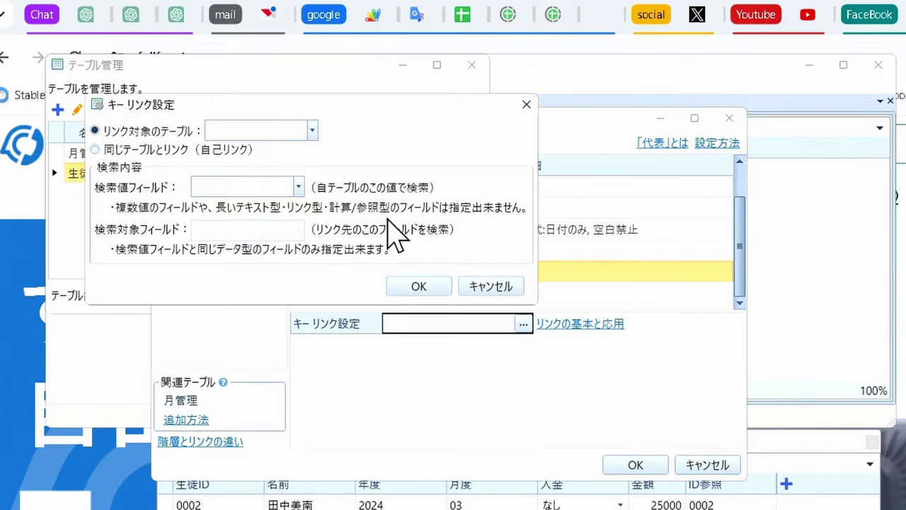
pyautogui.click(312, 131)
pyautogui.click(287, 152)
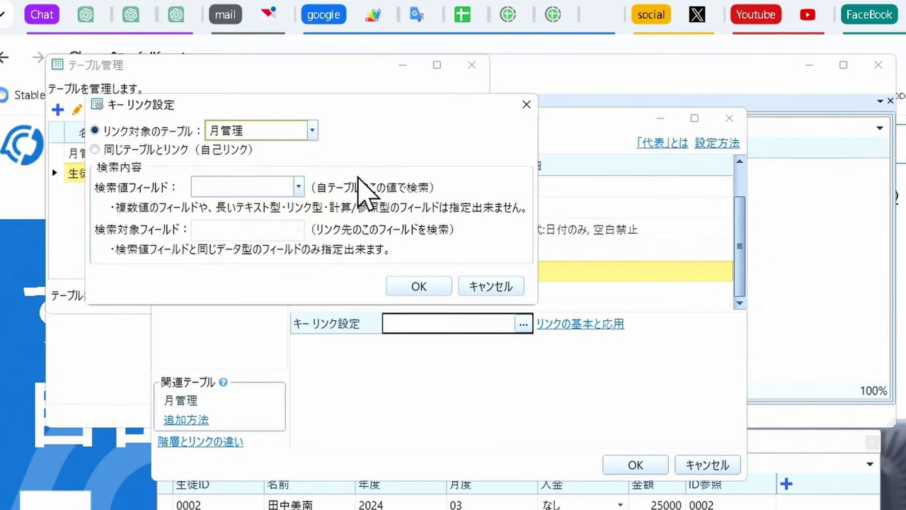
pyautogui.click(299, 231)
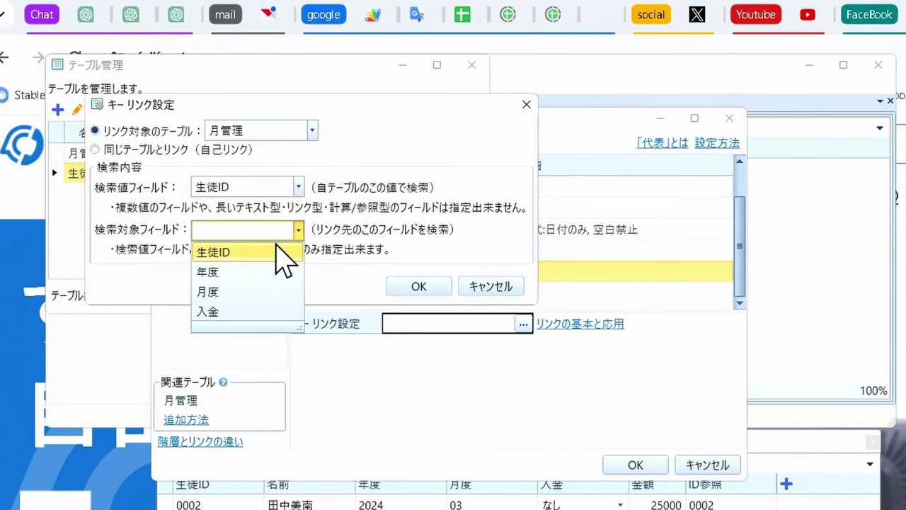
pyautogui.click(294, 253)
pyautogui.click(416, 287)
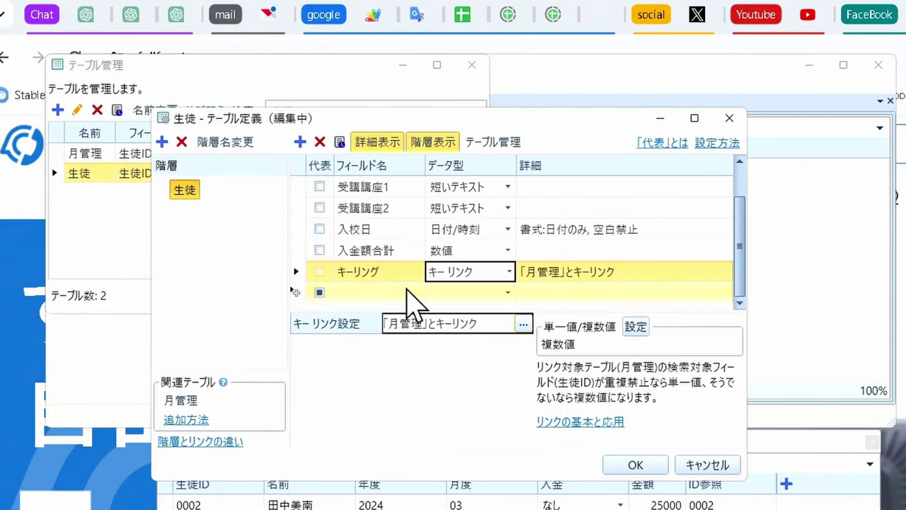
pyautogui.click(487, 250)
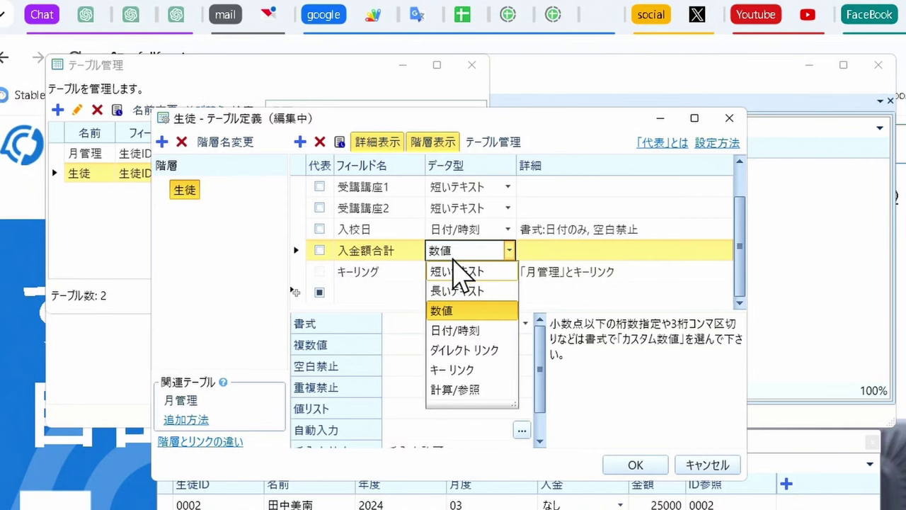
# - Make 入金額合計 a 計算/参照 field whose formula references [キーリング//金額]
pyautogui.click(454, 390)
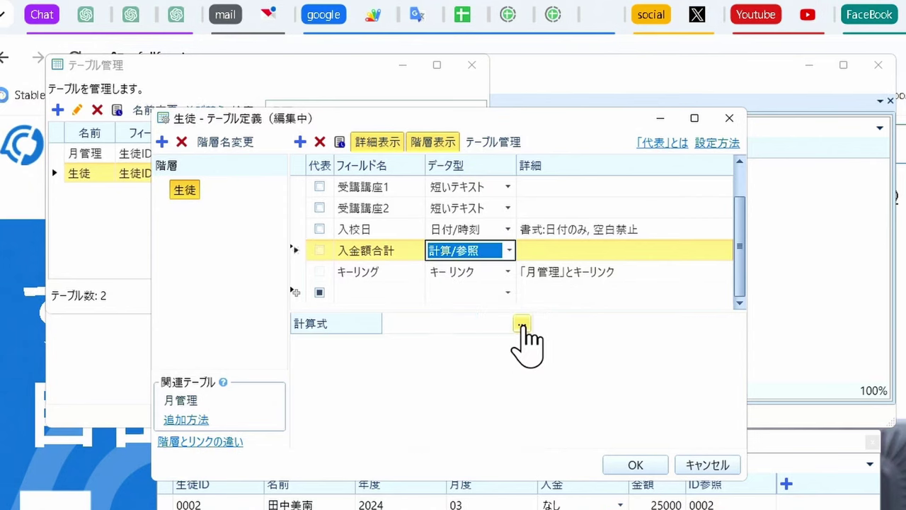
pyautogui.click(522, 325)
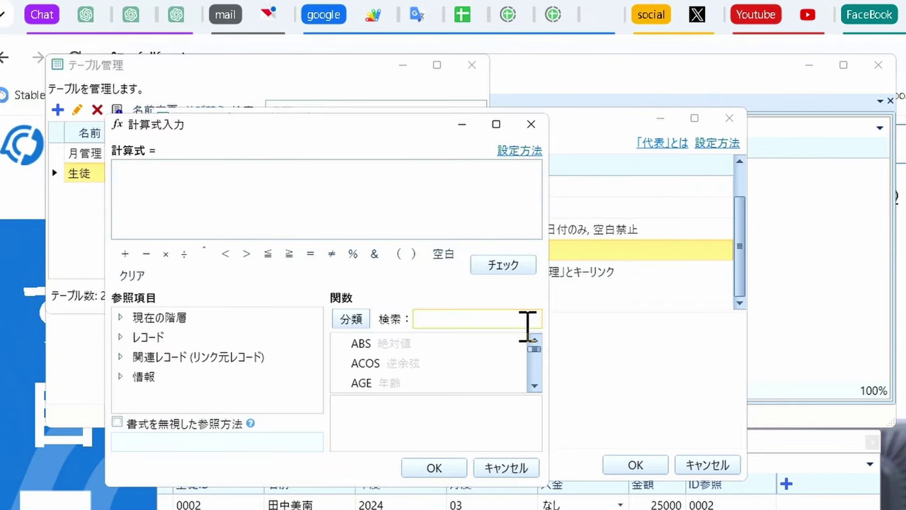
pyautogui.doubleClick(149, 337)
pyautogui.scroll(-5, 203, 350)
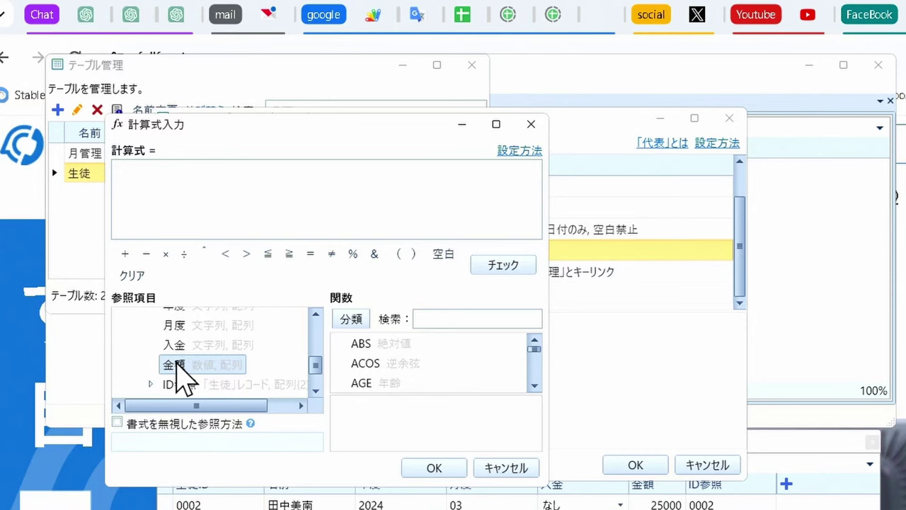
pyautogui.doubleClick(177, 363)
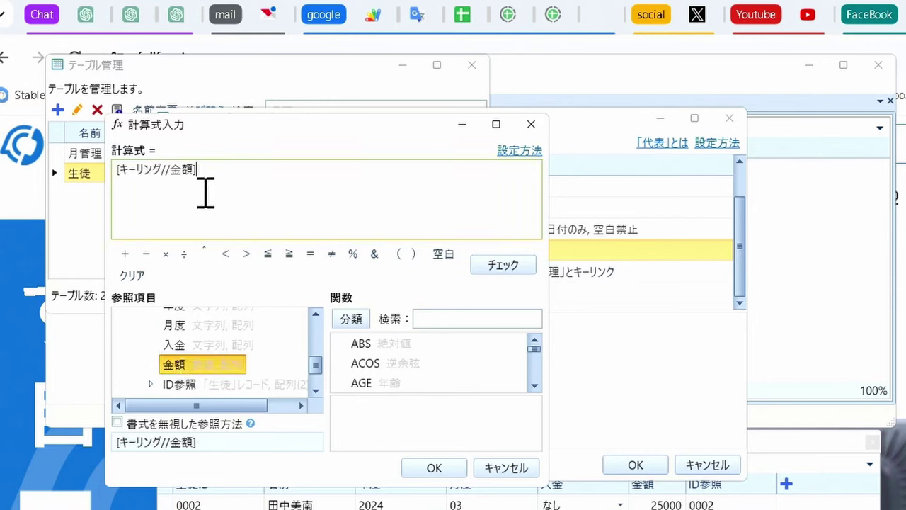
pyautogui.click(118, 169)
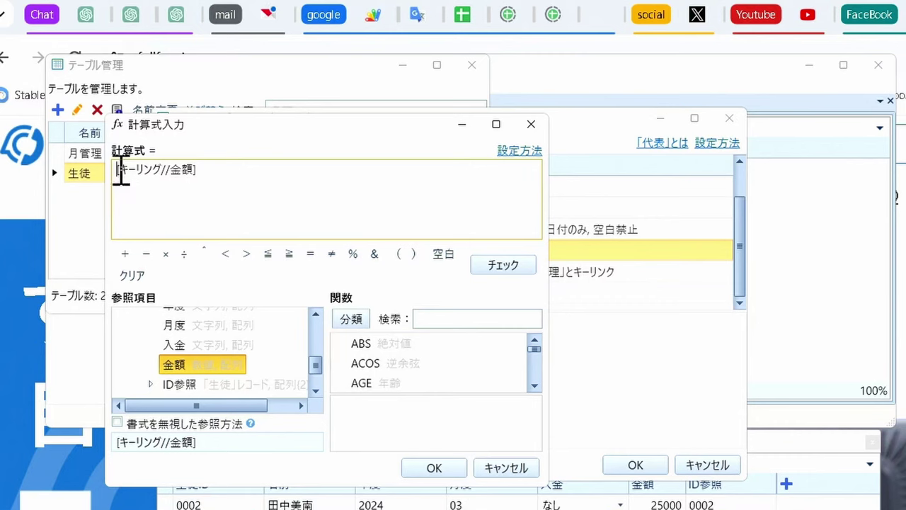
pyautogui.click(351, 318)
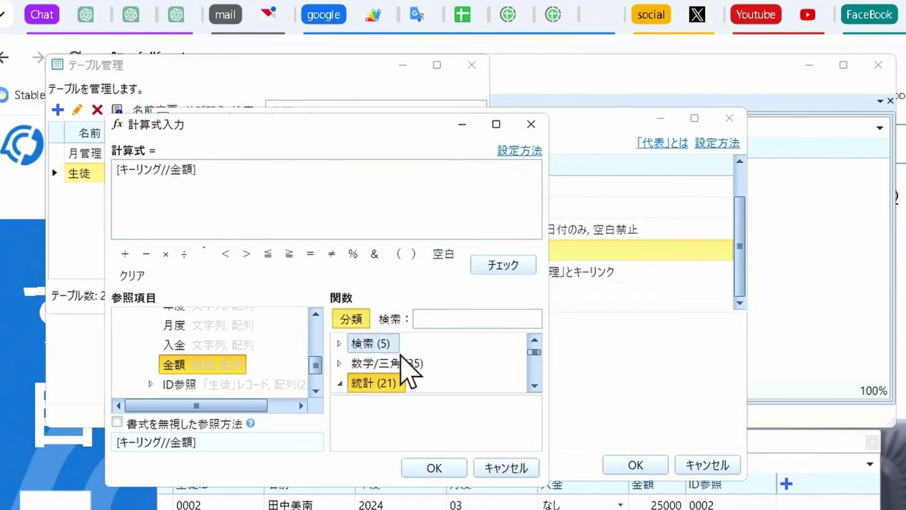
# - Insert the SUM function from the 数学/三角 category into the formula
pyautogui.click(340, 364)
pyautogui.scroll(-5, 440, 382)
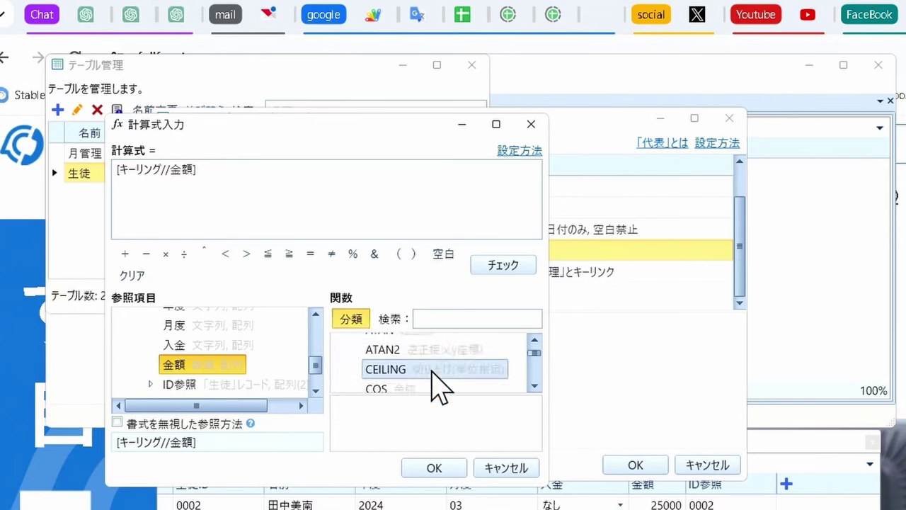
pyautogui.scroll(-1, 439, 386)
pyautogui.scroll(-10, 439, 386)
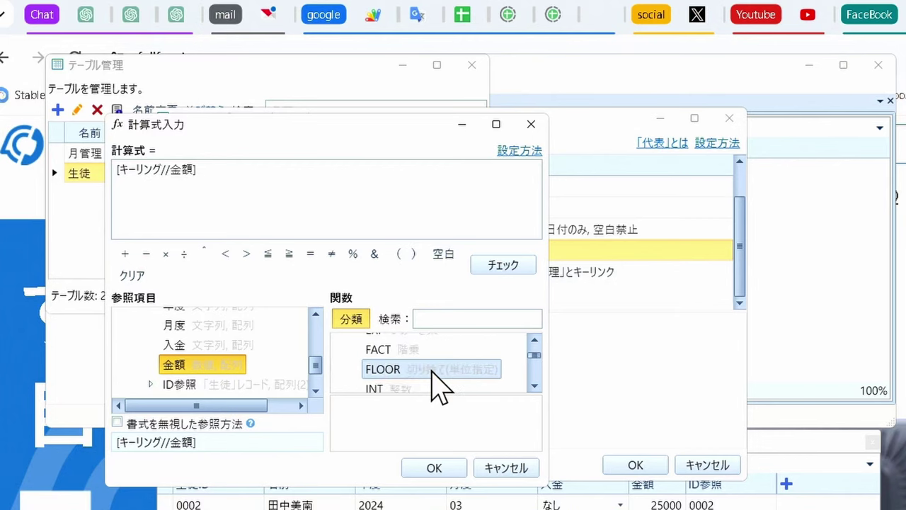
pyautogui.scroll(-3, 439, 386)
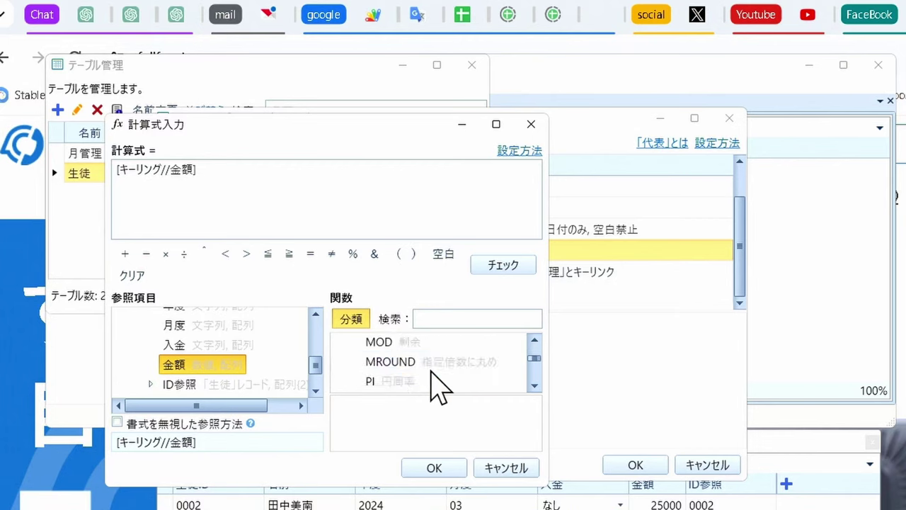
pyautogui.scroll(-1, 439, 386)
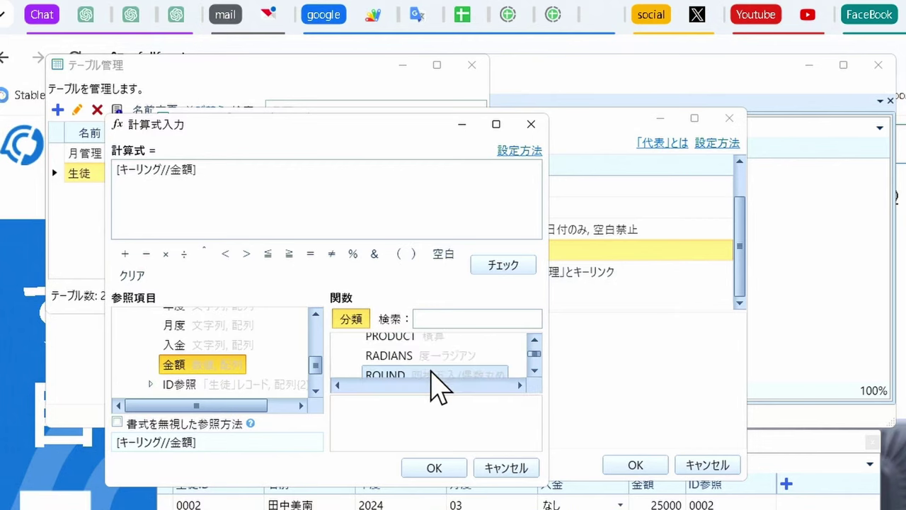
pyautogui.scroll(-5, 425, 385)
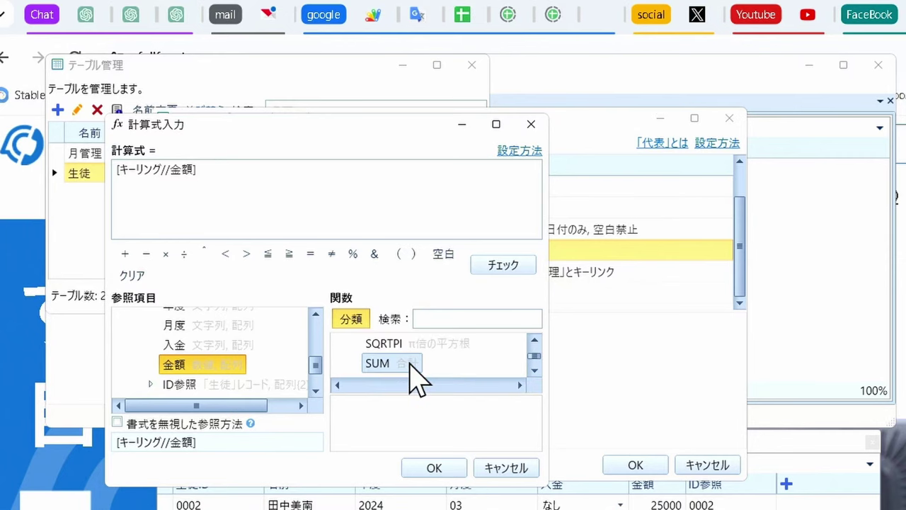
pyautogui.click(410, 365)
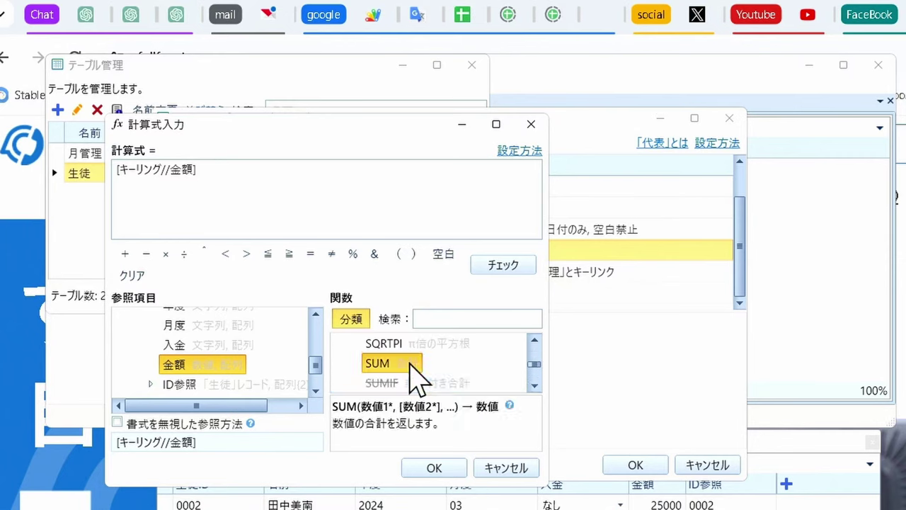
pyautogui.doubleClick(410, 365)
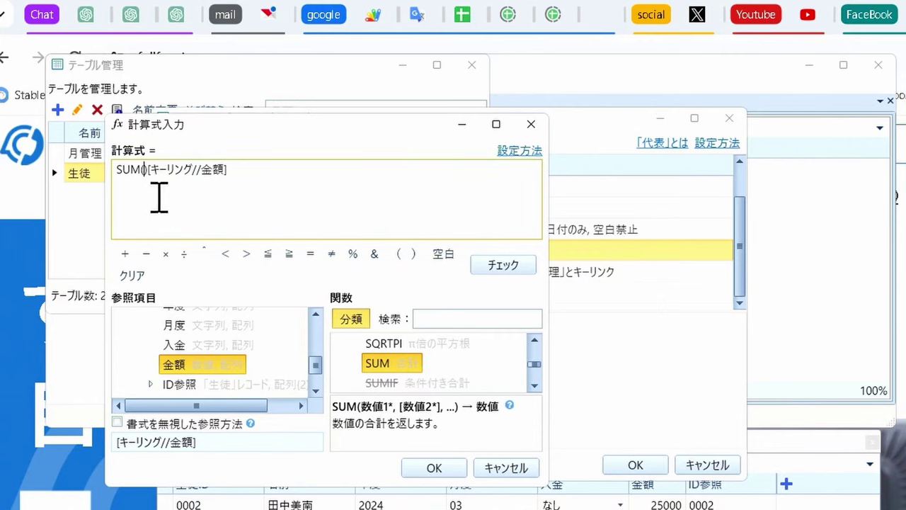
# - Move [キーリング//金額] inside SUM's parentheses and validate the formula with チェック
pyautogui.moveTo(241, 187); pyautogui.dragTo(151, 176)
pyautogui.hotkey('ctrl', 'c')
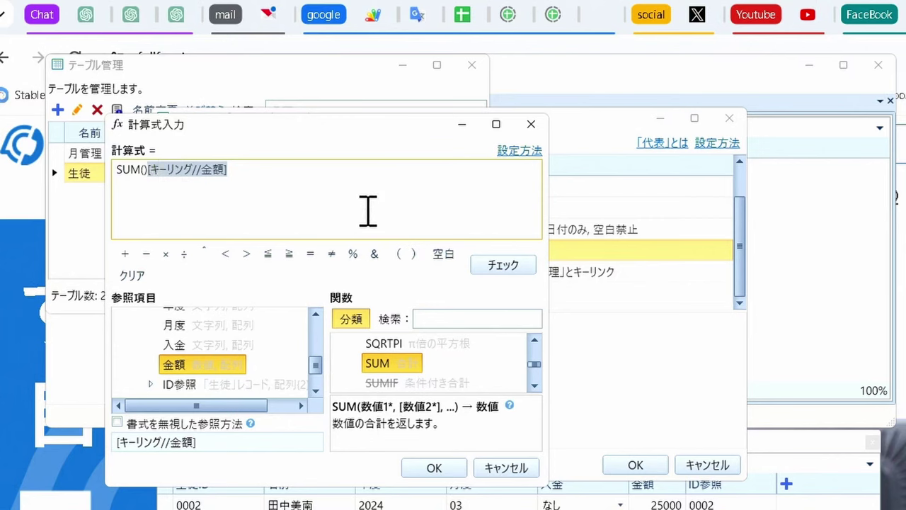
pyautogui.press('Delete')
pyautogui.click(146, 170)
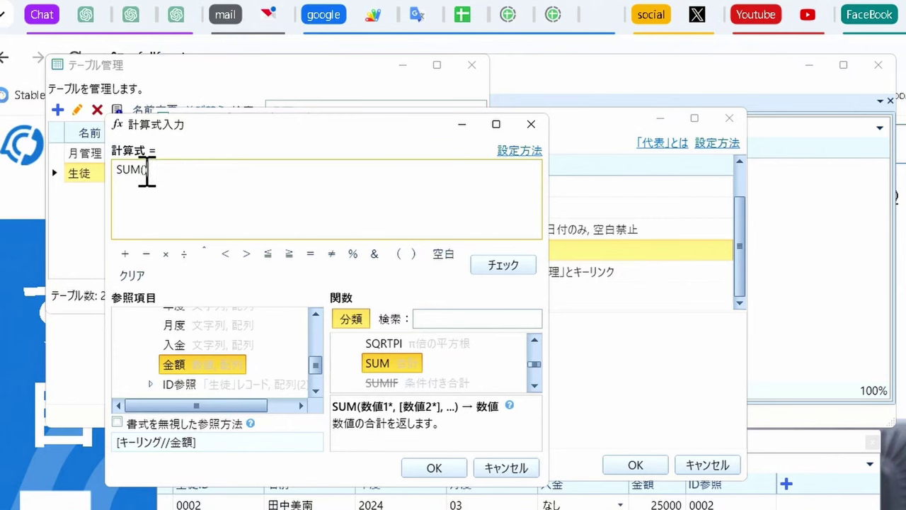
pyautogui.hotkey('ctrl', 'v')
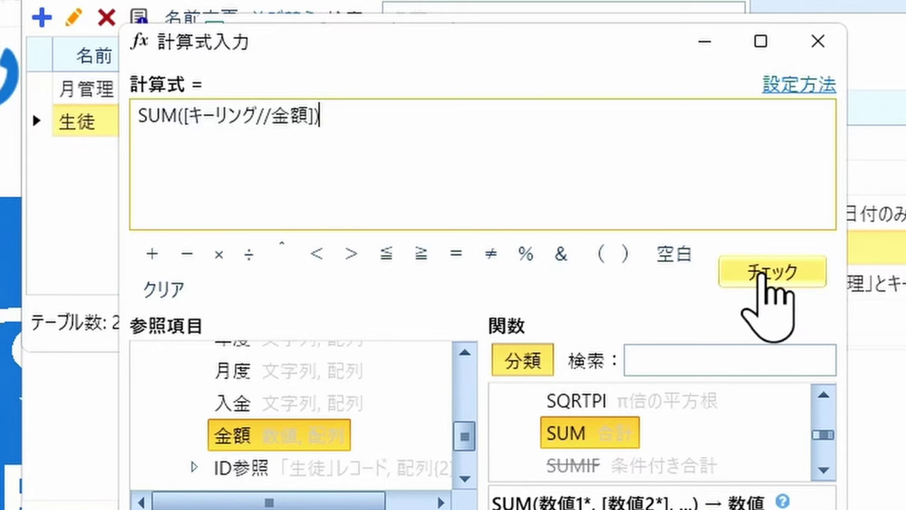
pyautogui.click(764, 275)
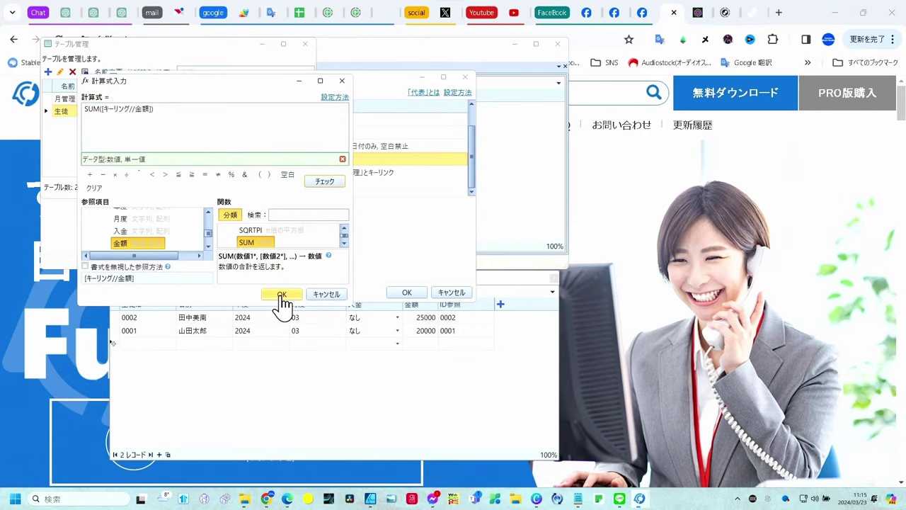
# - Accept the SUM formula and table definition, close テーブル管理, and widen the 入金額合計 column
pyautogui.click(282, 299)
pyautogui.click(406, 293)
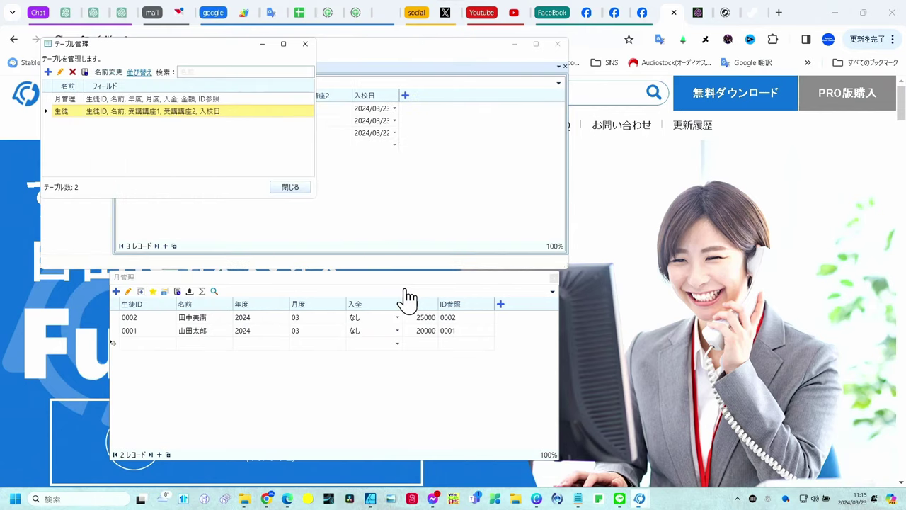
pyautogui.click(296, 188)
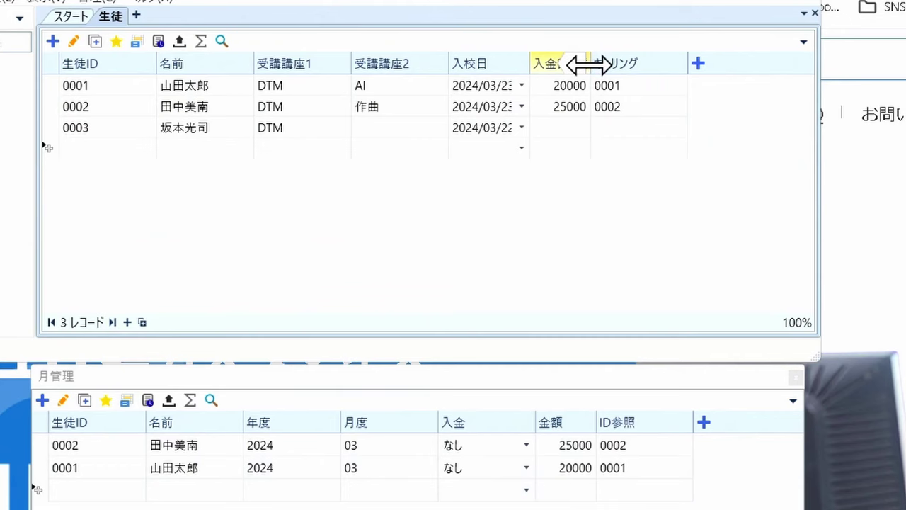
pyautogui.moveTo(433, 96); pyautogui.dragTo(447, 96)
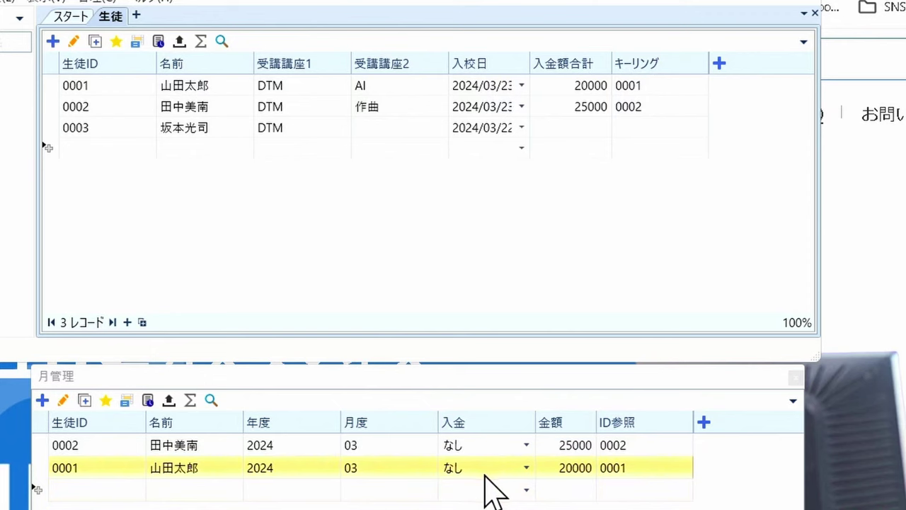
pyautogui.click(102, 445)
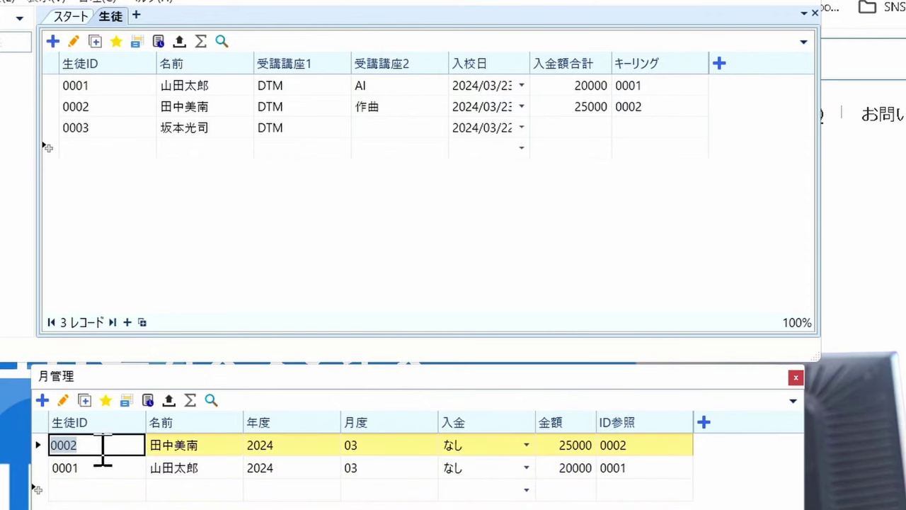
pyautogui.write('0001')
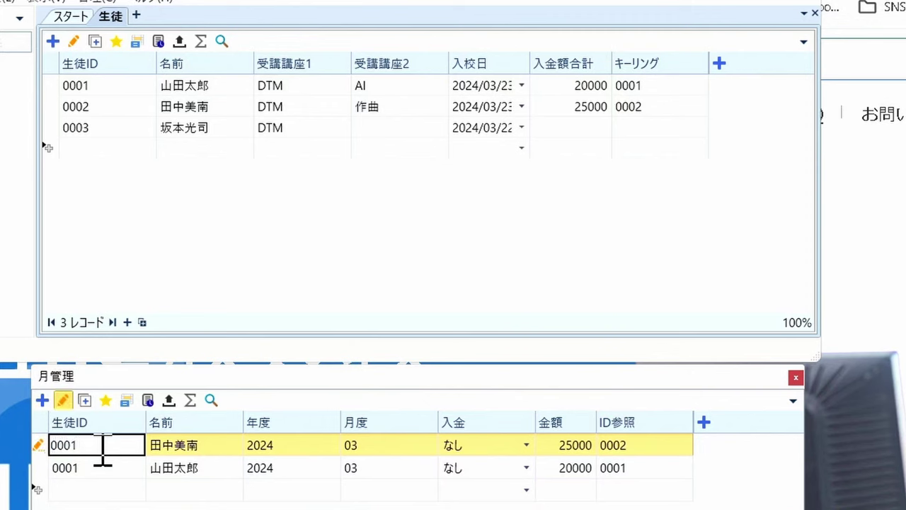
pyautogui.press('Tab')
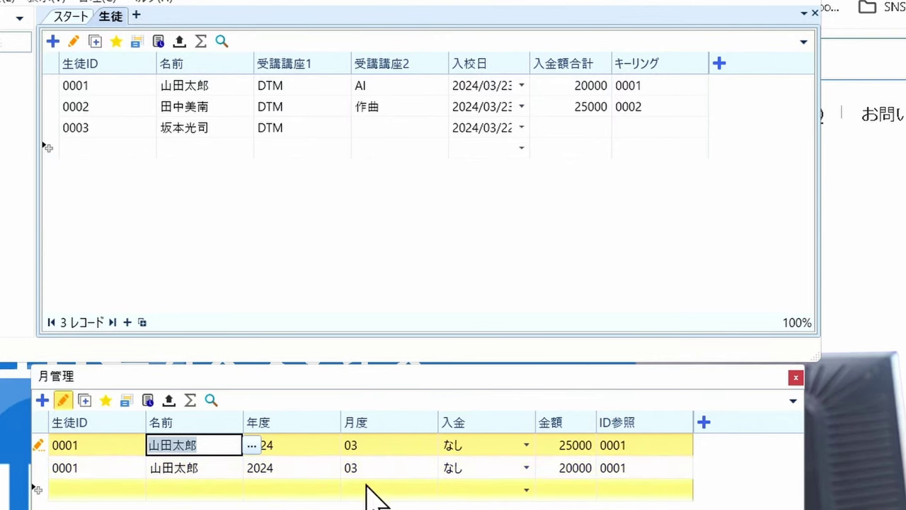
pyautogui.click(327, 469)
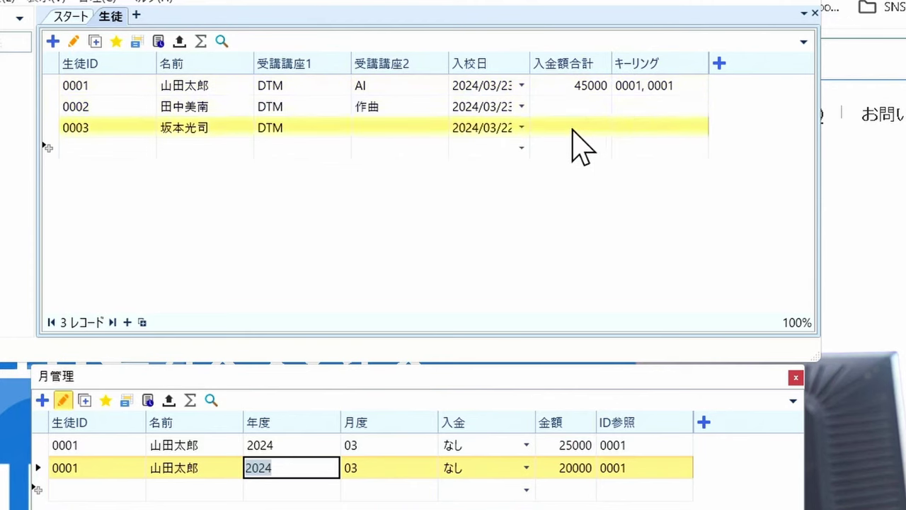
# - Hide the キーリング column with フィールド非表示
pyautogui.click(699, 70)
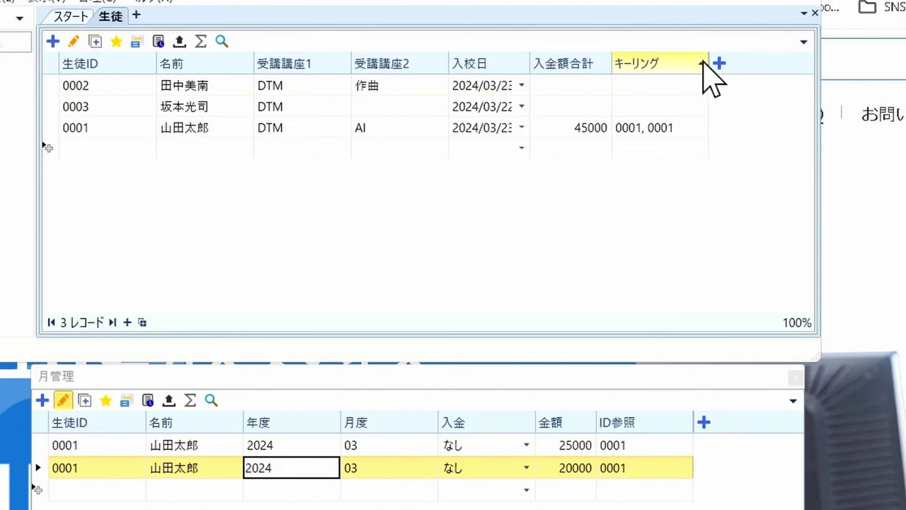
pyautogui.click(702, 65)
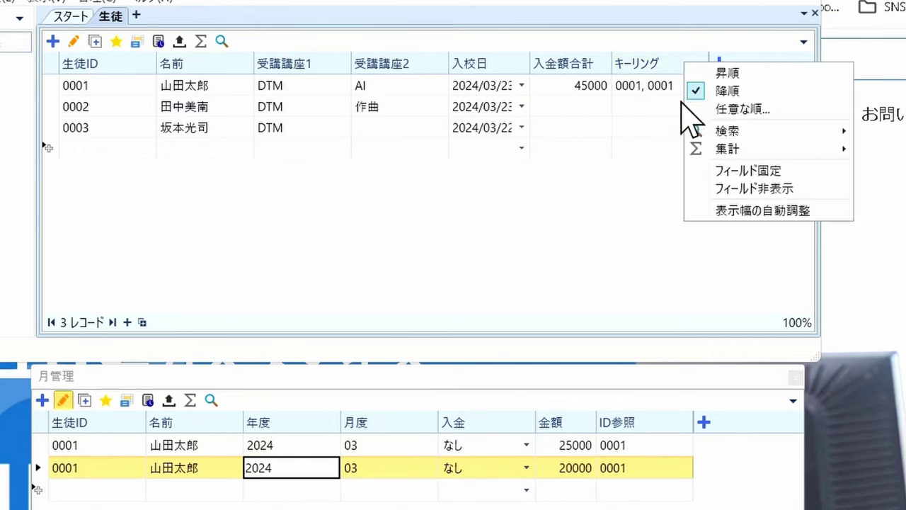
pyautogui.click(712, 190)
pyautogui.click(519, 196)
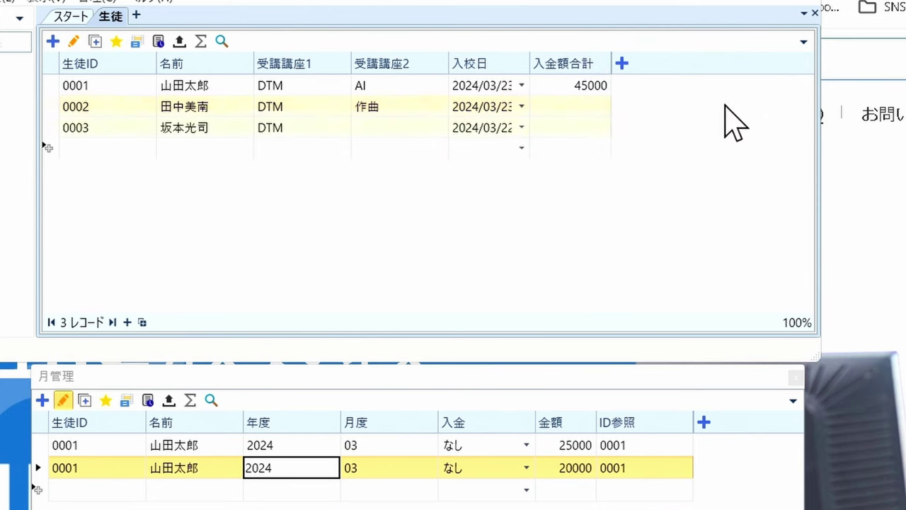
# - Re-show キーリング via 表示フィールド, then hide it again
pyautogui.click(805, 42)
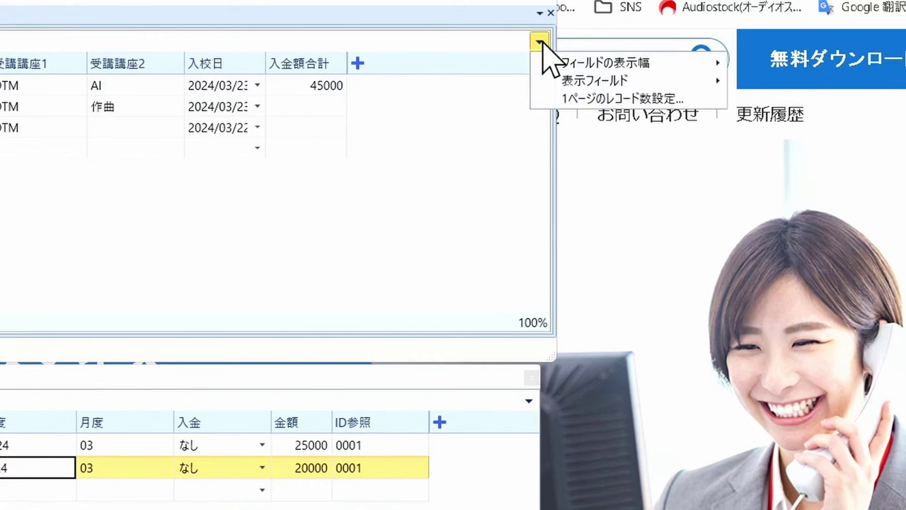
pyautogui.moveTo(558, 82)
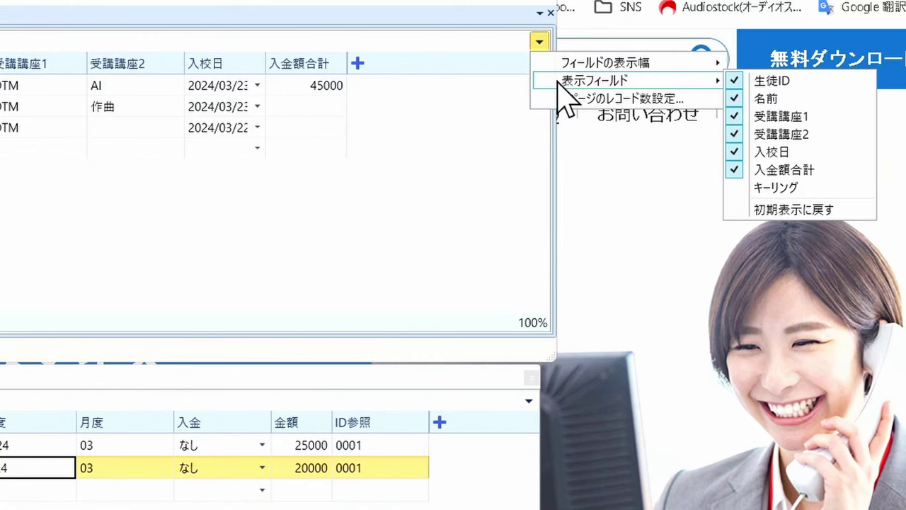
pyautogui.click(776, 187)
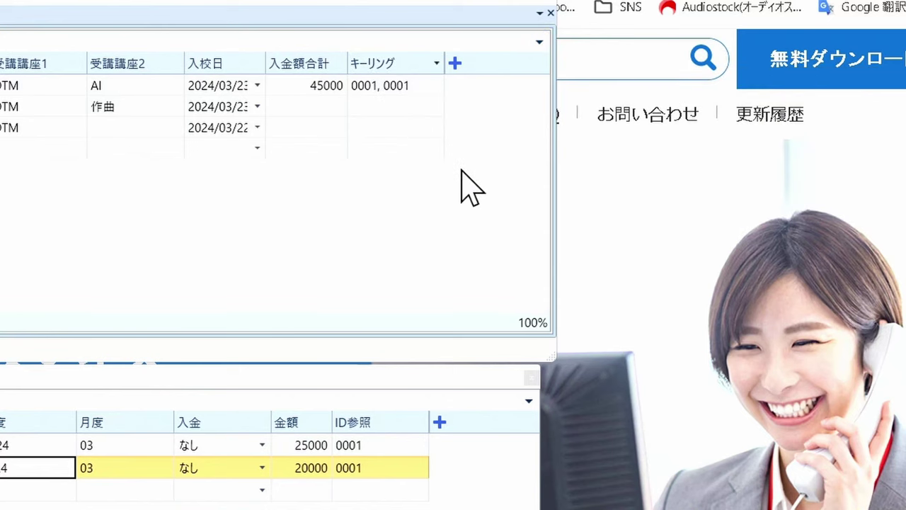
pyautogui.click(429, 65)
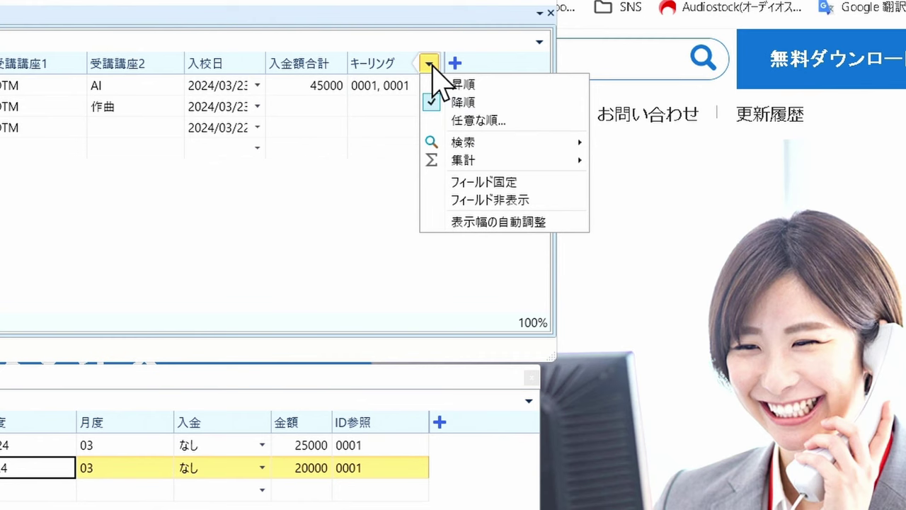
pyautogui.click(445, 203)
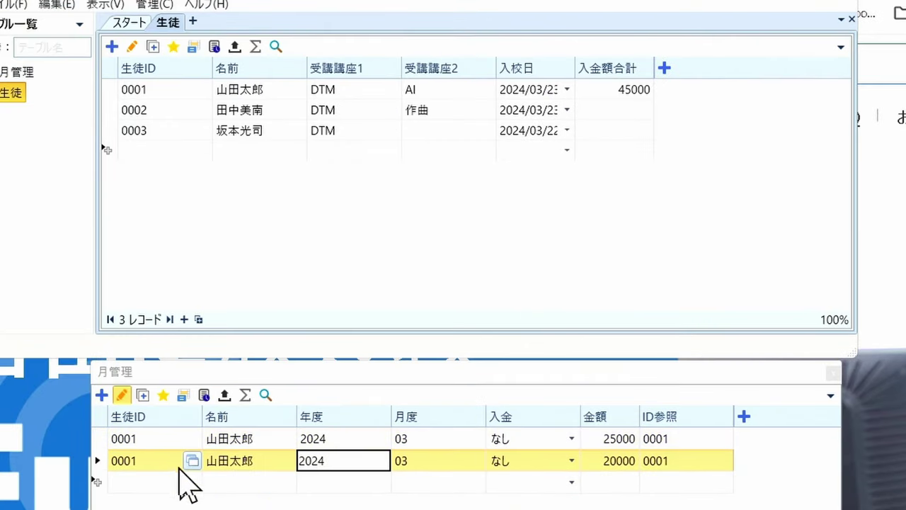
# - Add a 月管理 record for student 0002 with 年度 2024, 月度 04 and 金額 30000
pyautogui.click(177, 481)
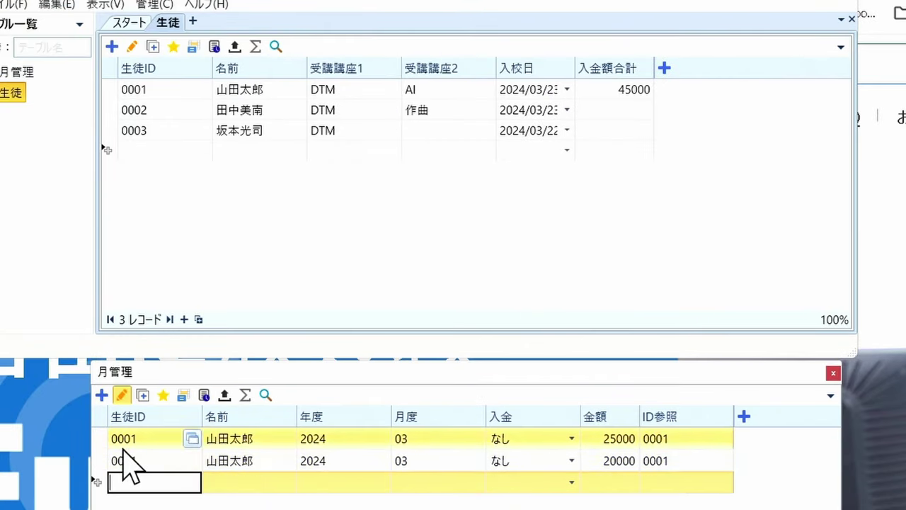
pyautogui.write('0002')
pyautogui.press('Tab')
pyautogui.write('2024')
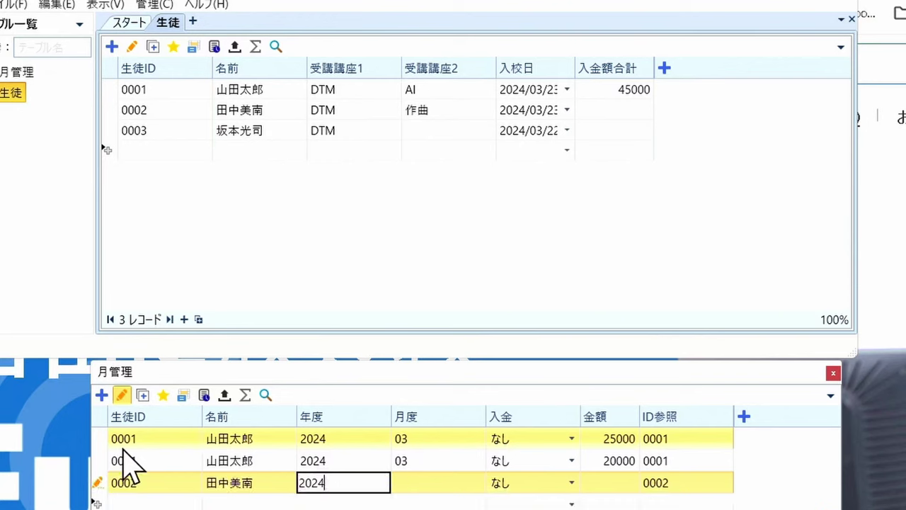
pyautogui.press('Tab')
pyautogui.write('04')
pyautogui.press('Tab')
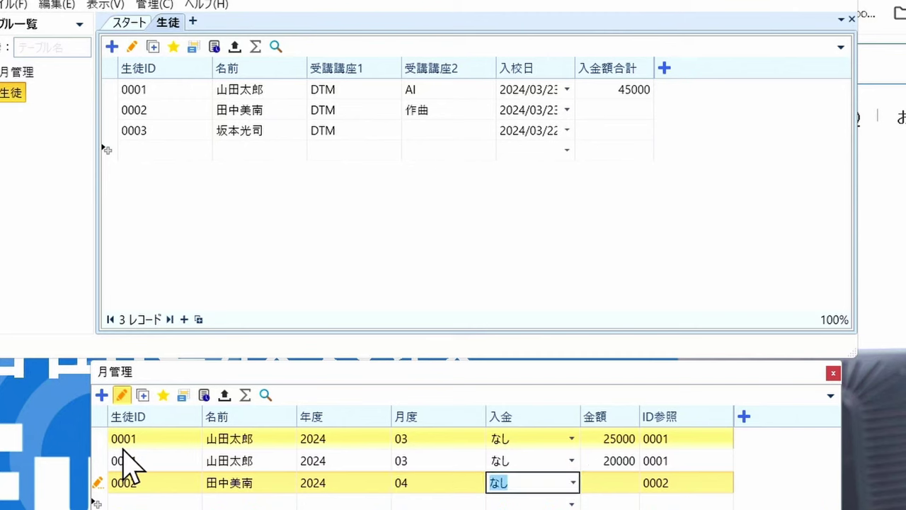
pyautogui.press('Tab')
pyautogui.write('30000')
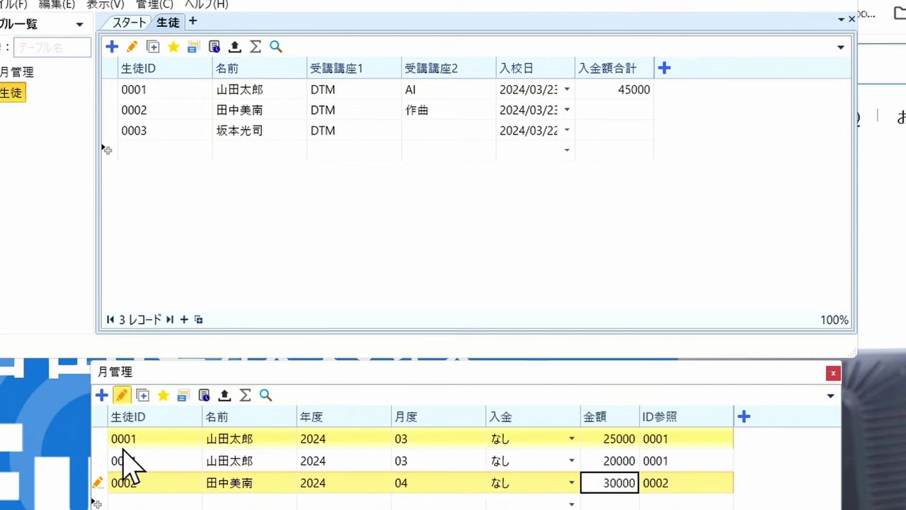
pyautogui.press('Tab')
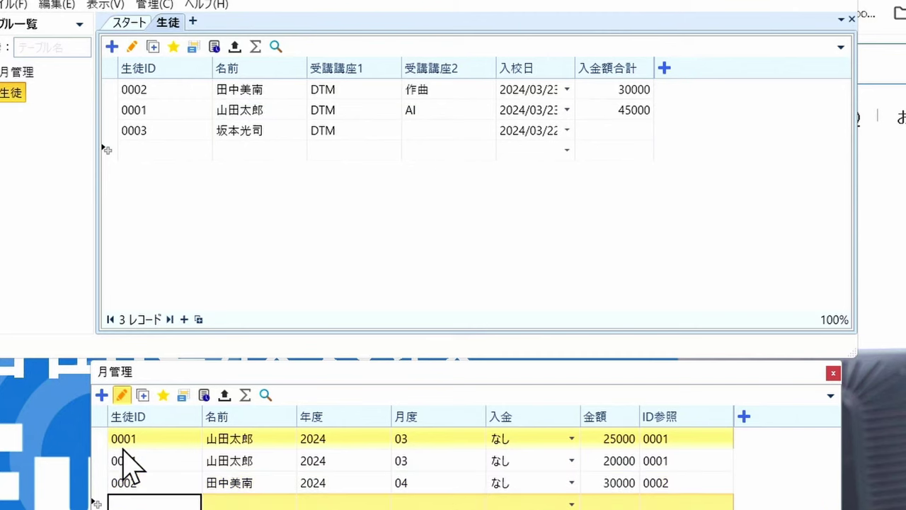